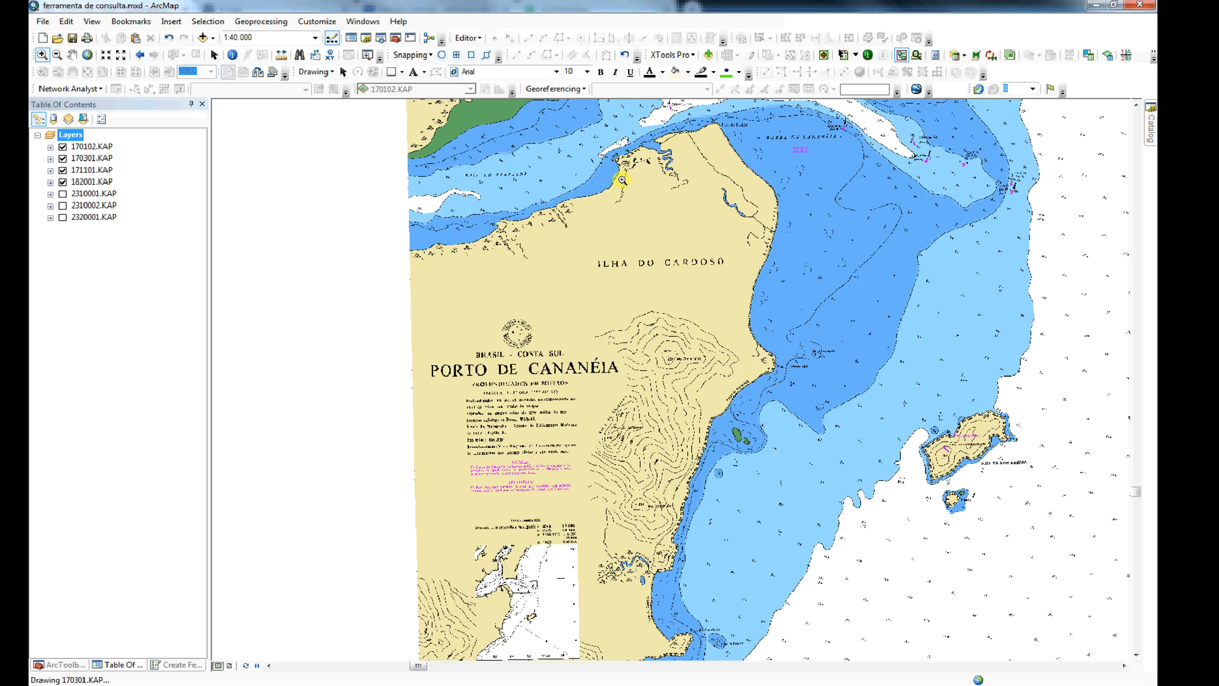
Open the Go To XY tool and set the longitude to -47°53'10".
scroll(622, 180, up, 1)
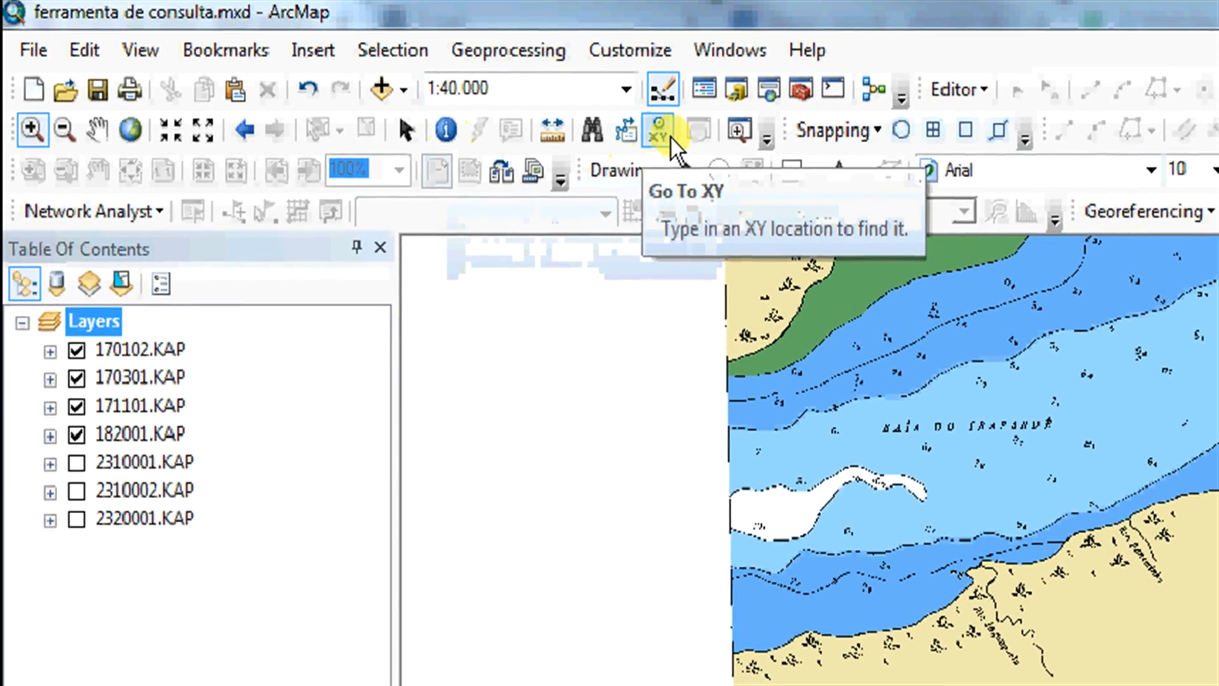
click(649, 130)
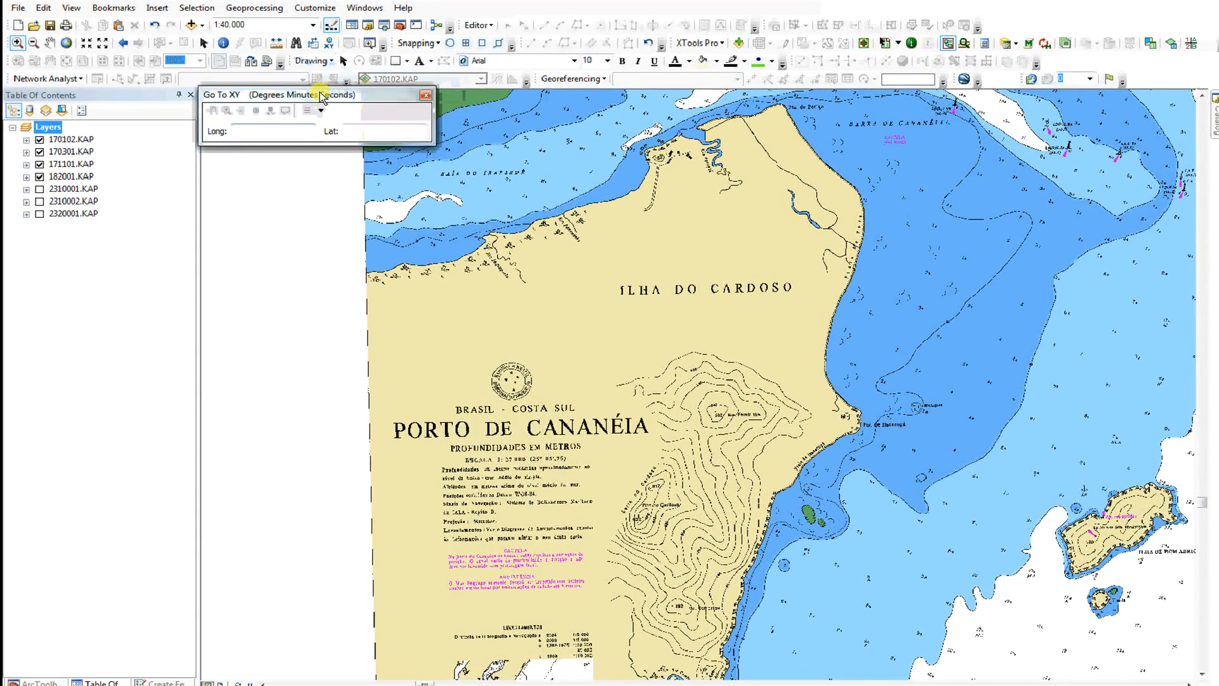
drag(322, 109, 340, 281)
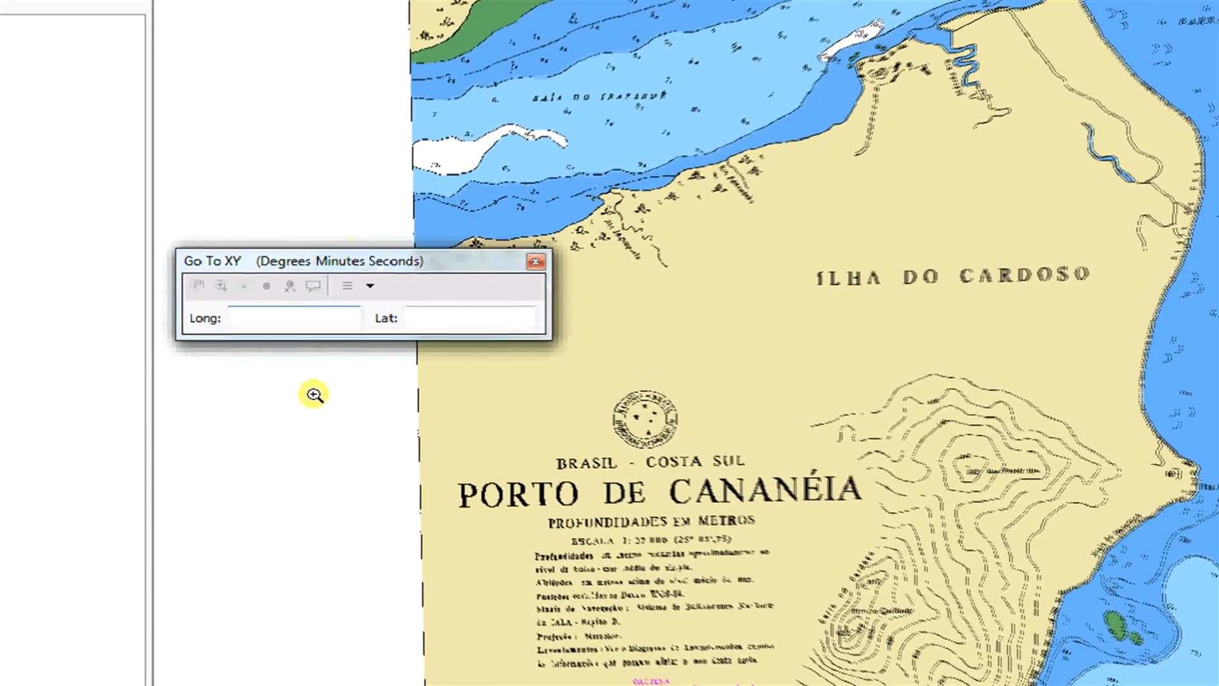
text(-)
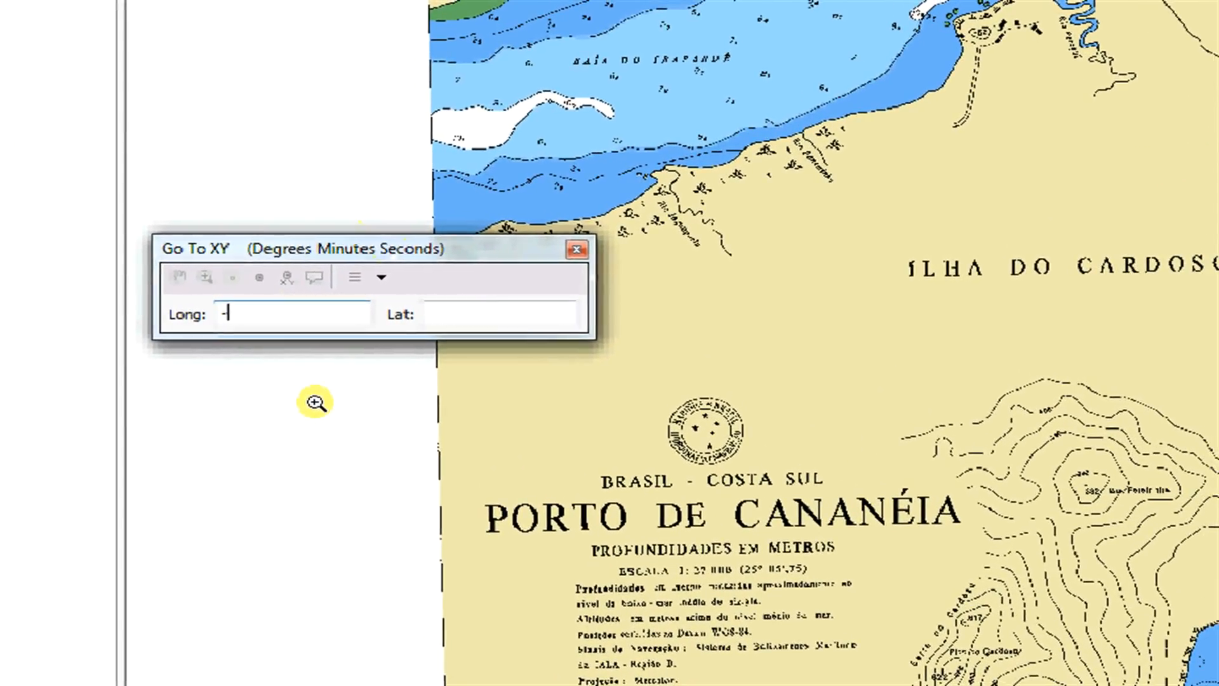
text(47°)
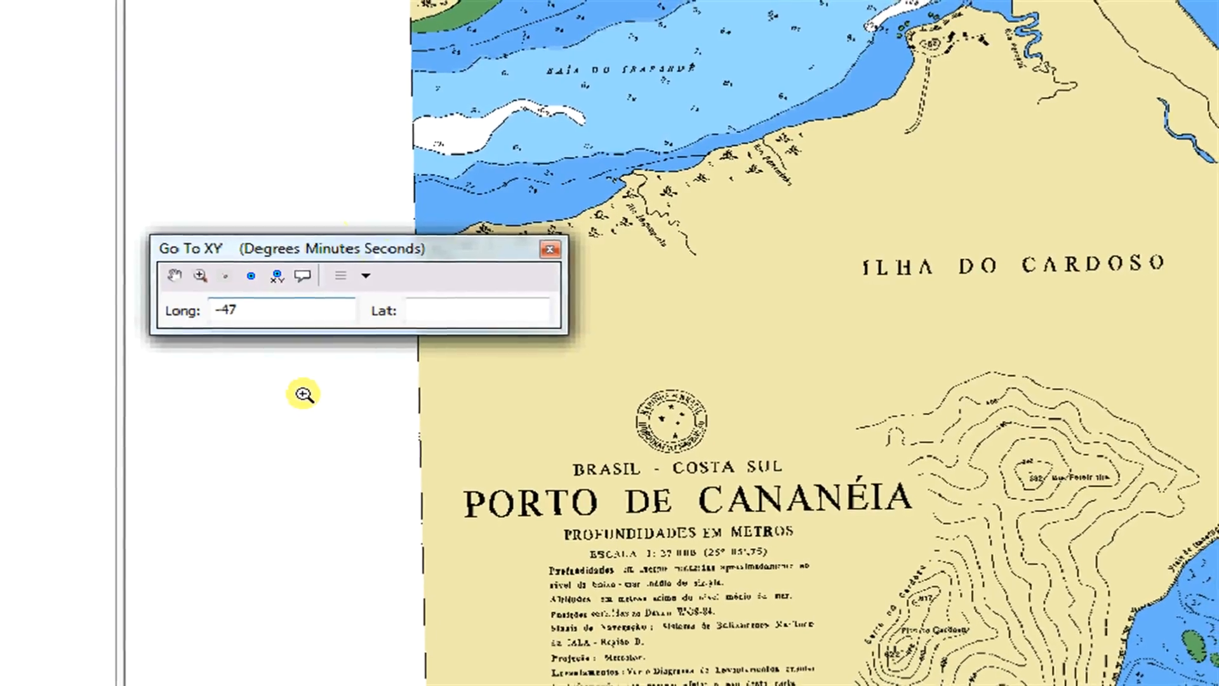
text(53)
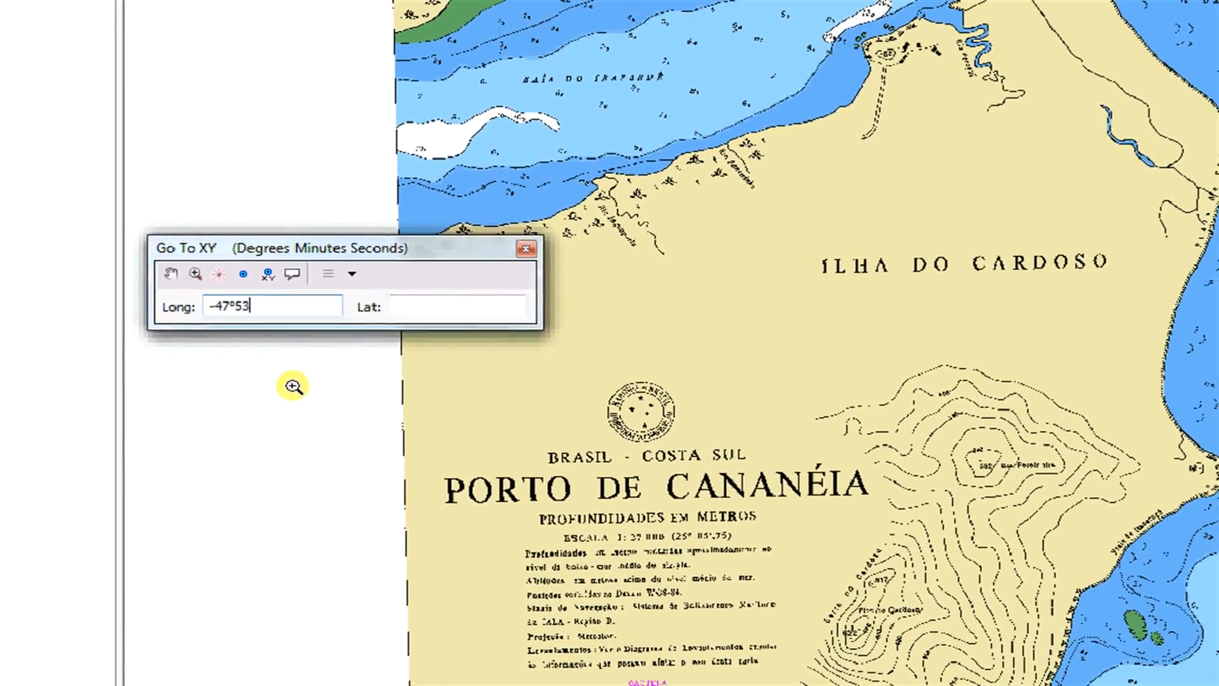
text('10)
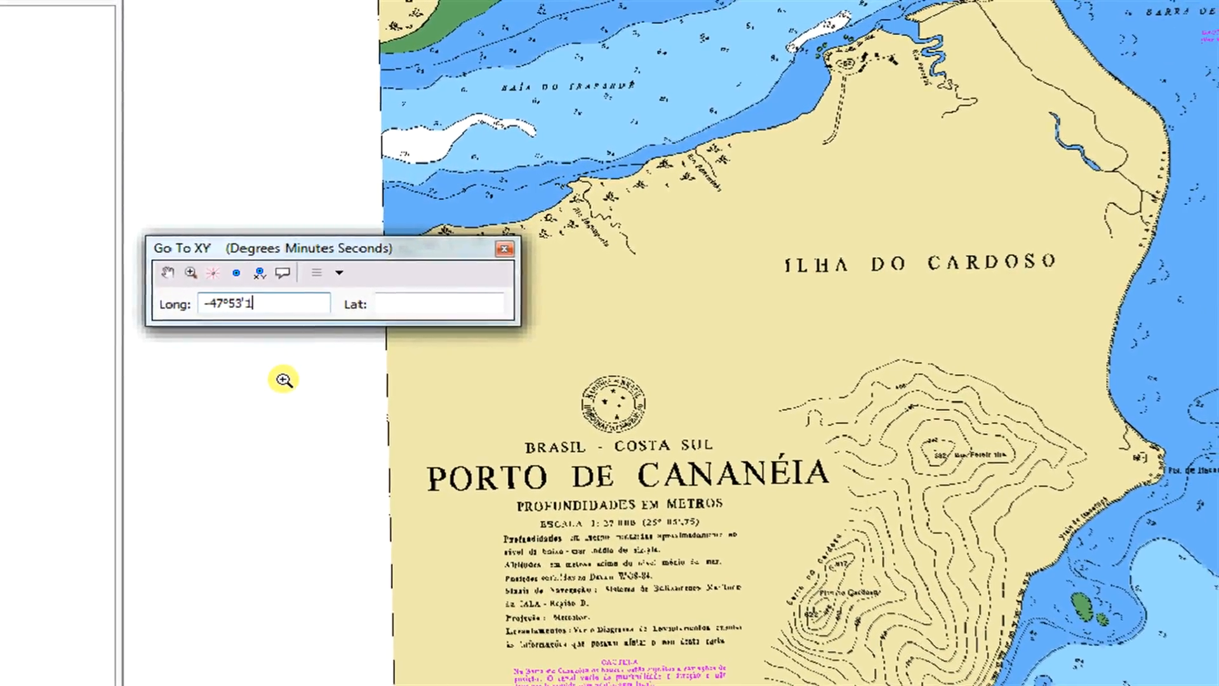
text(")
key(Tab)
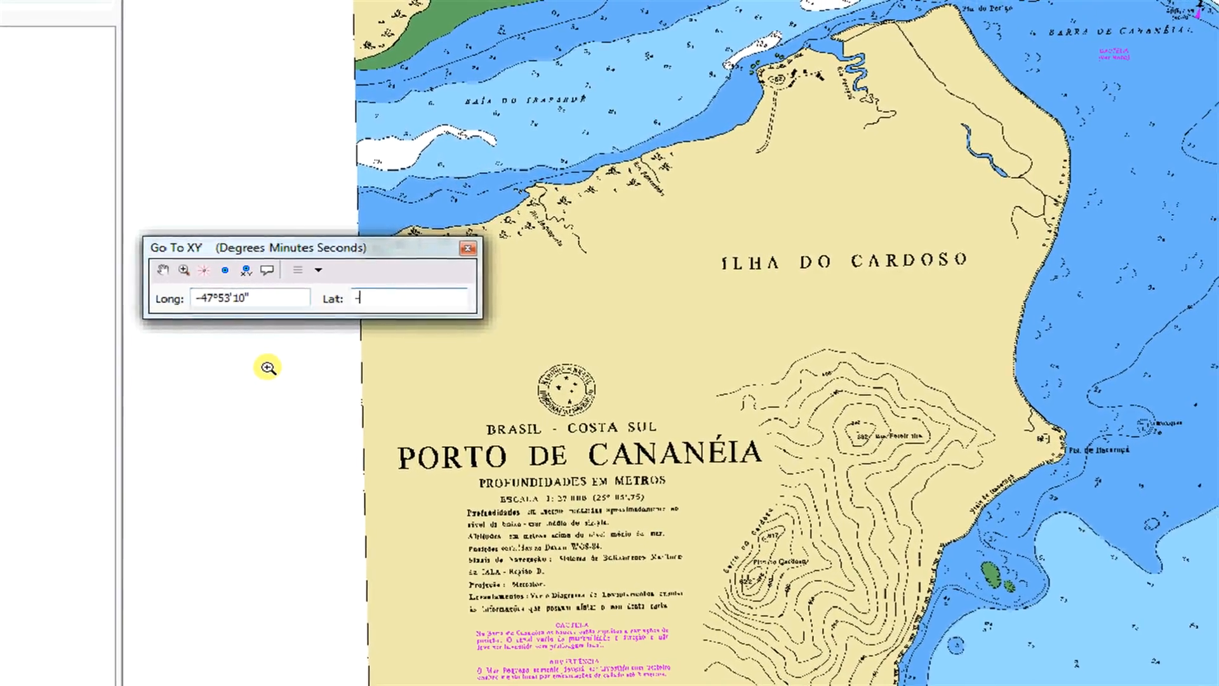
Set the latitude to -25°06'12", go to that location and add a point there.
text(-25)
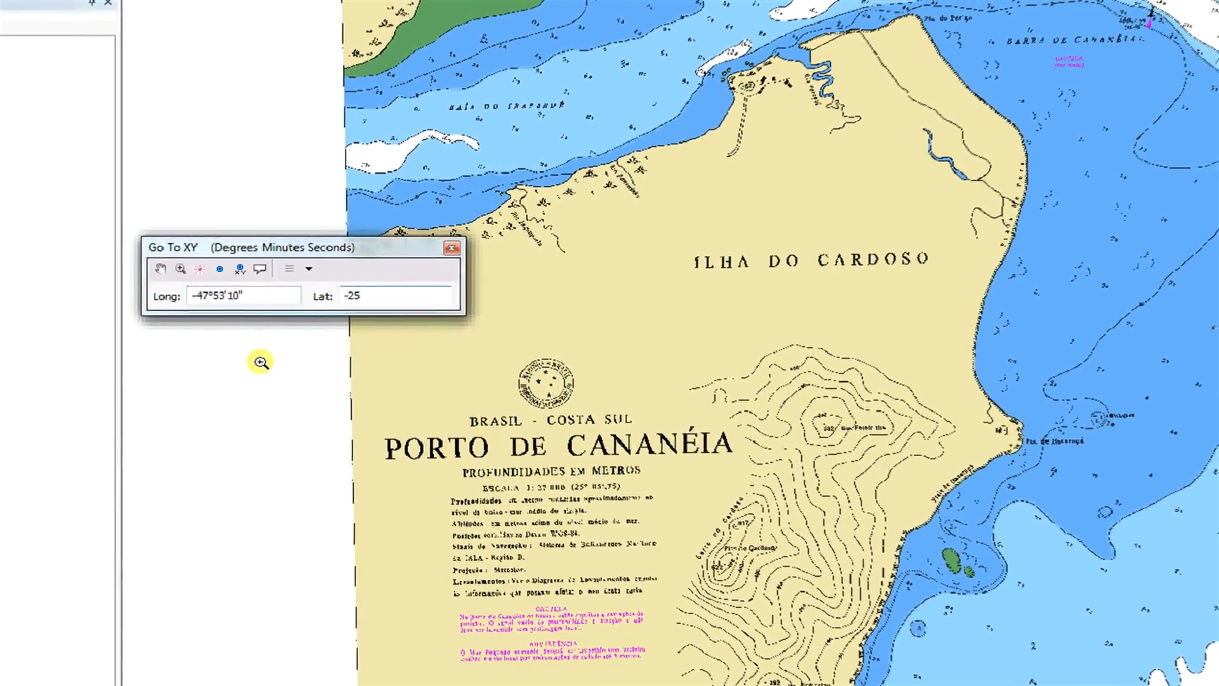
text(°)
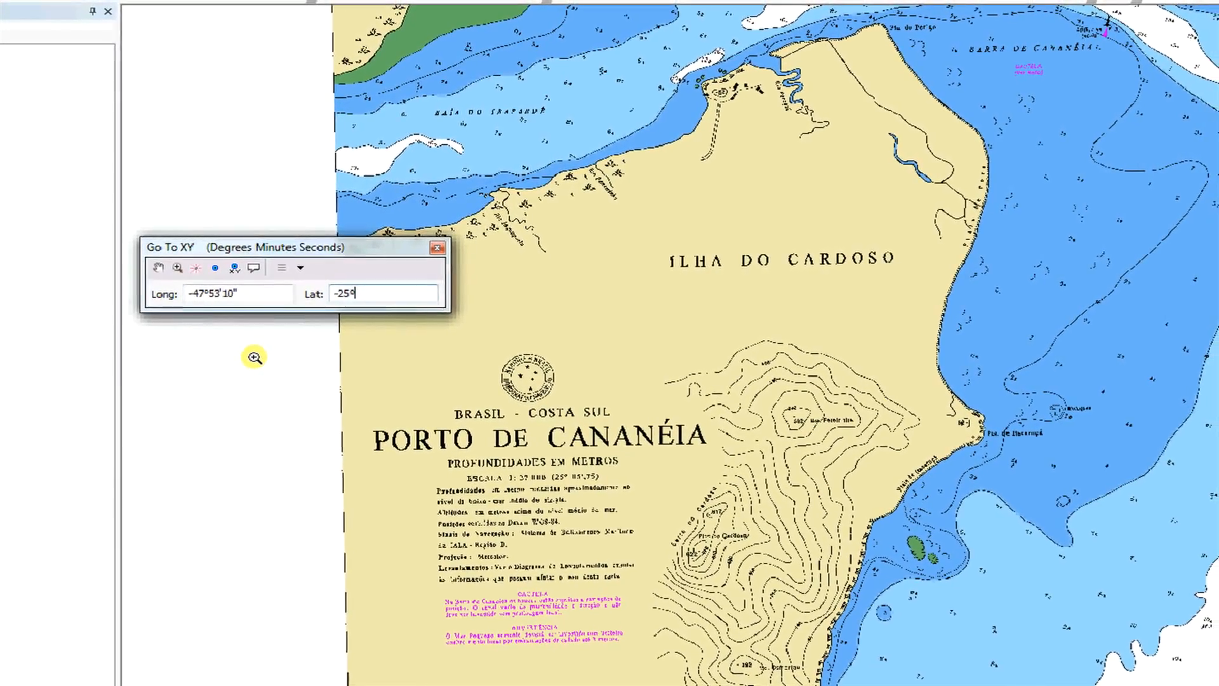
key(BackSpace)
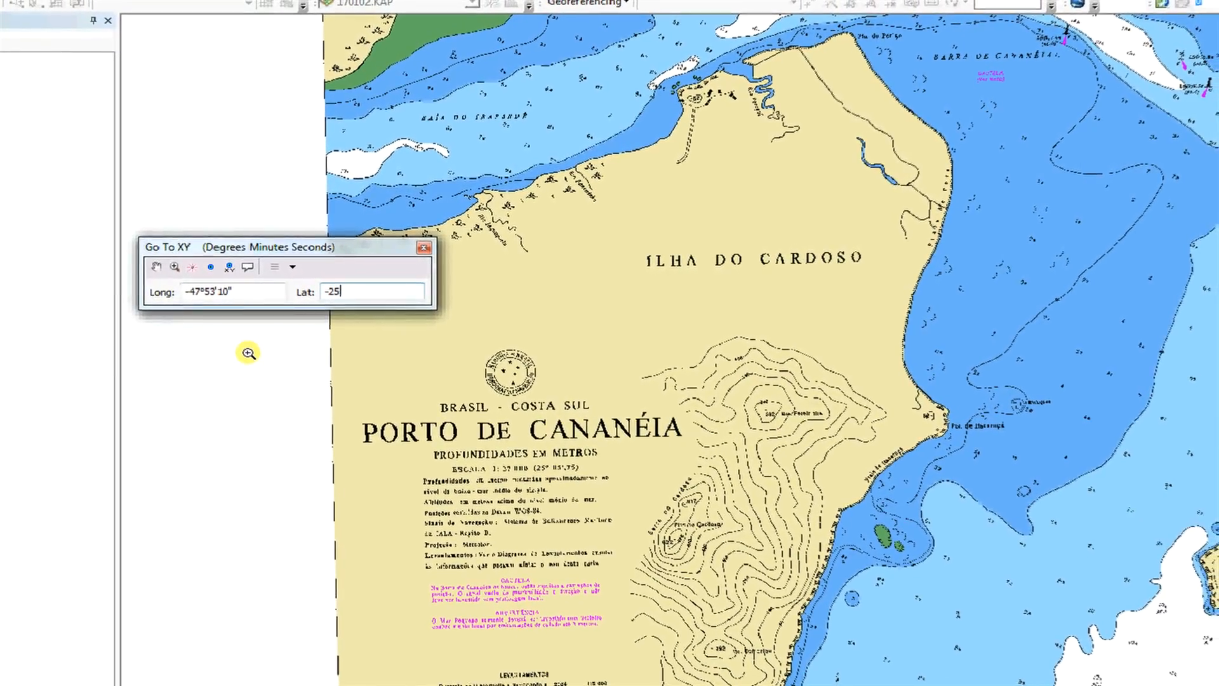
text(°)
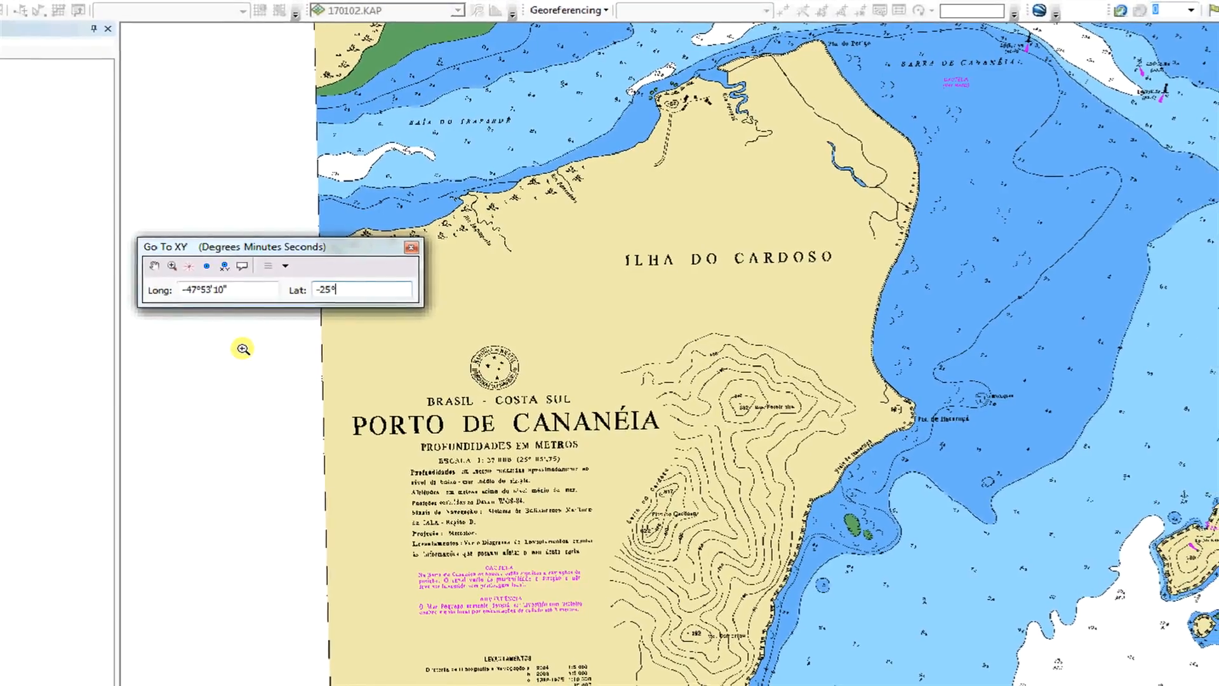
text(06)
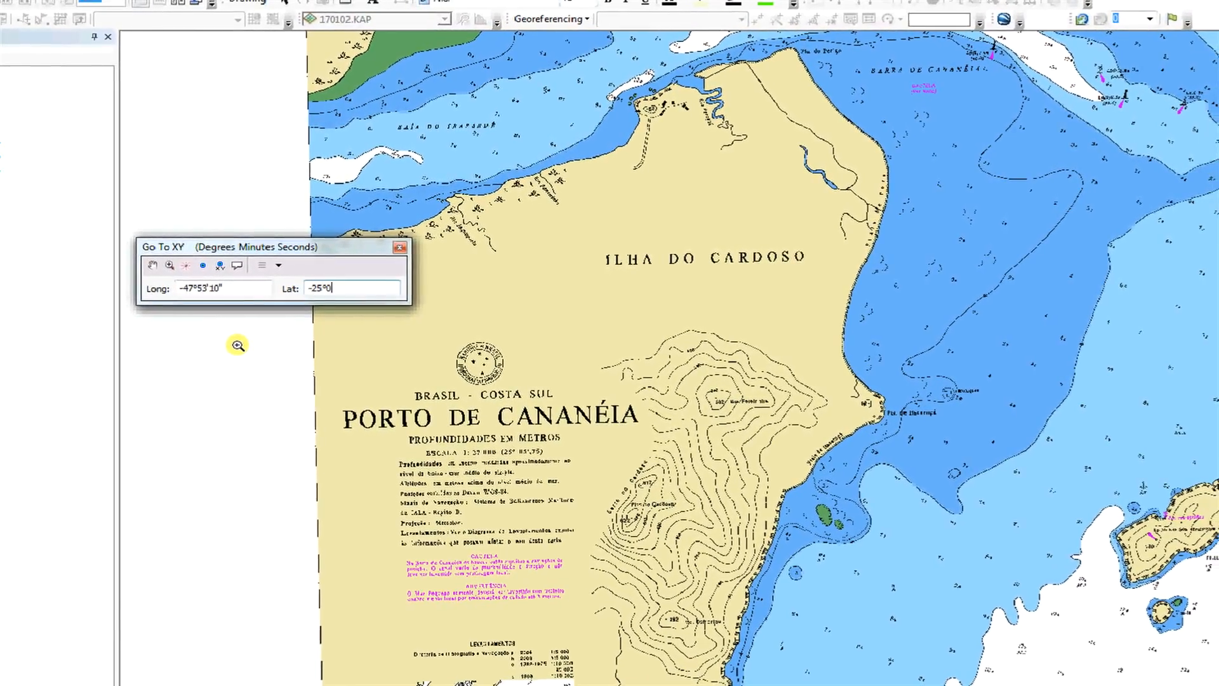
text('12")
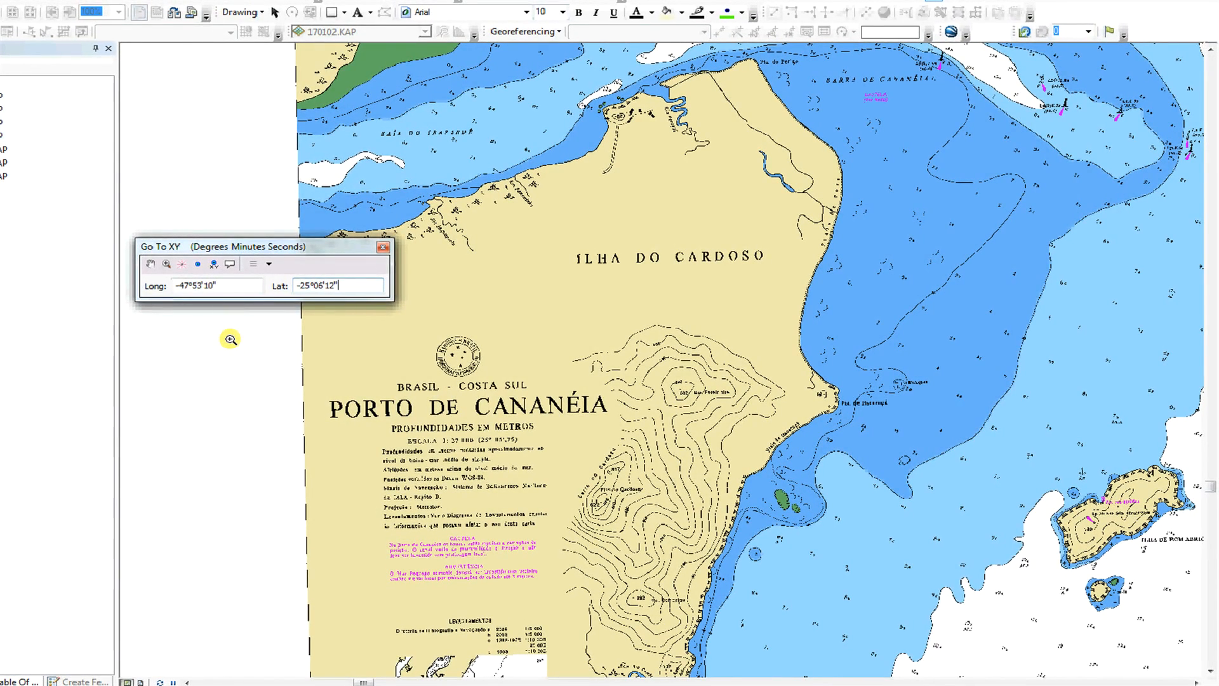
key(Return)
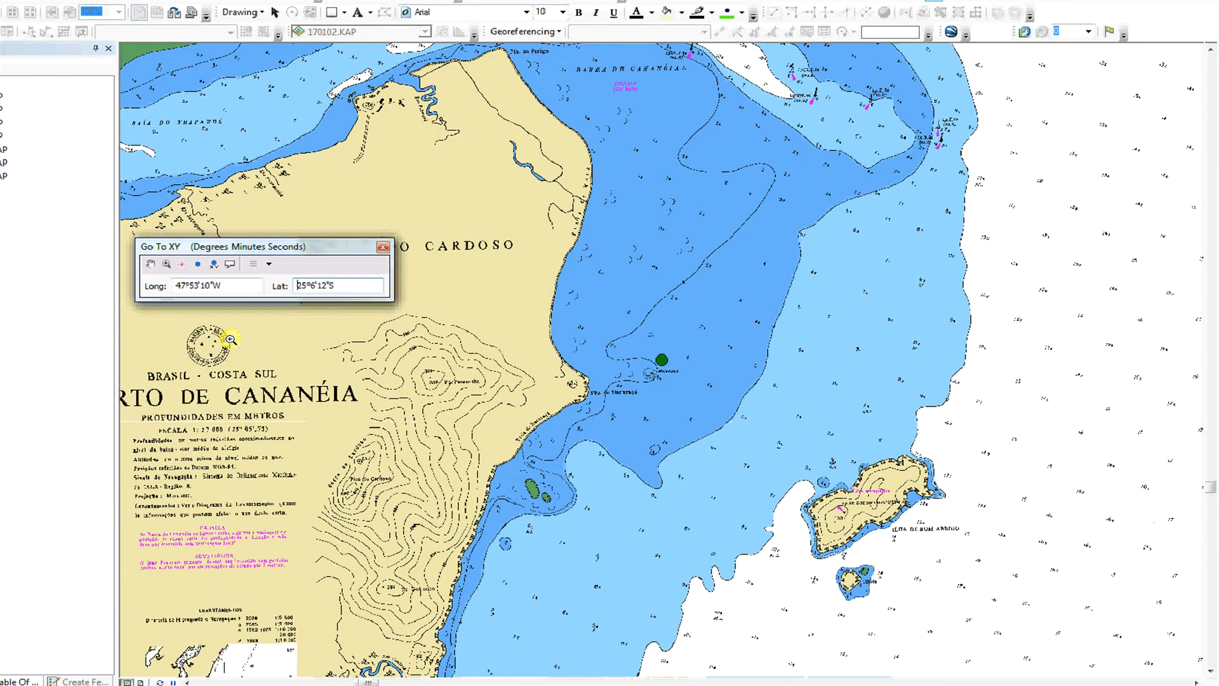
click(199, 265)
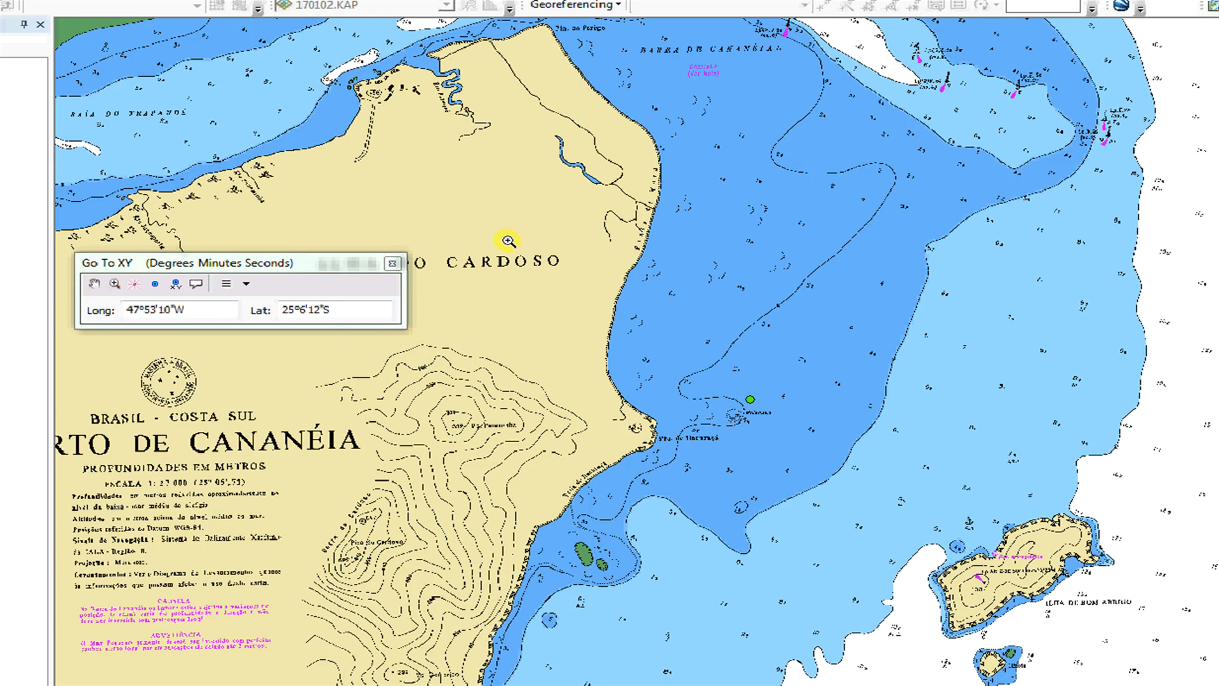
Switch the coordinate units to Meters and add a point at X 207840, Y 7220330.
click(246, 284)
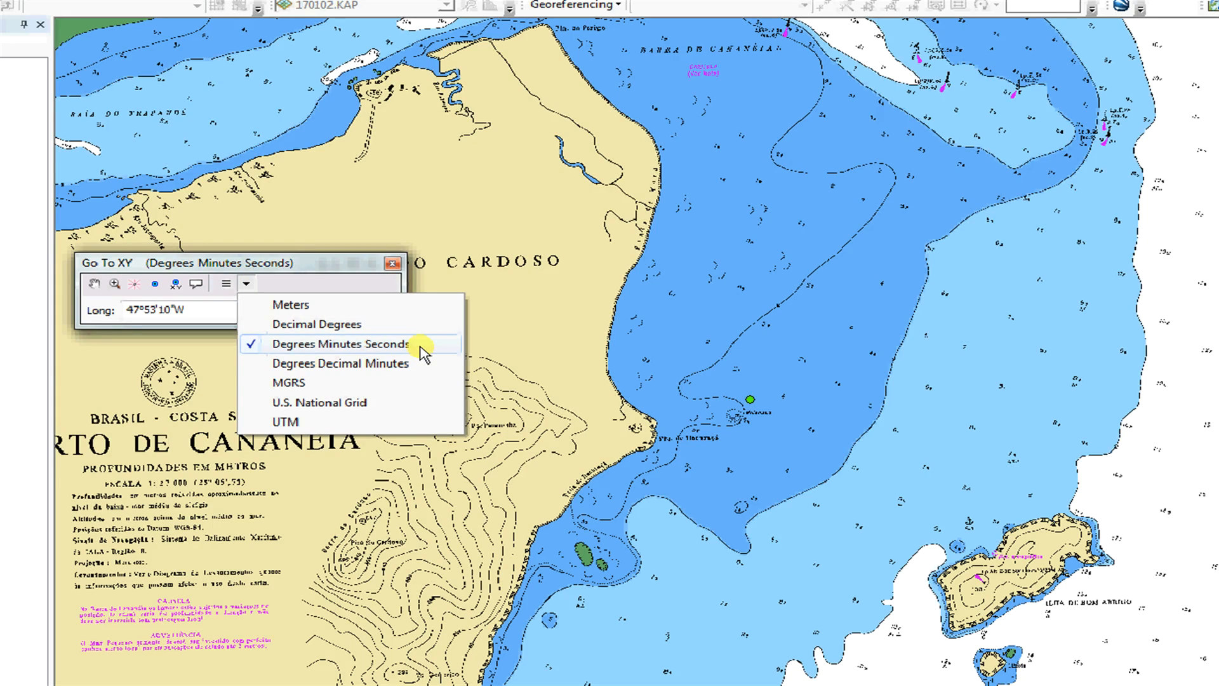
click(402, 306)
click(187, 311)
text(207840)
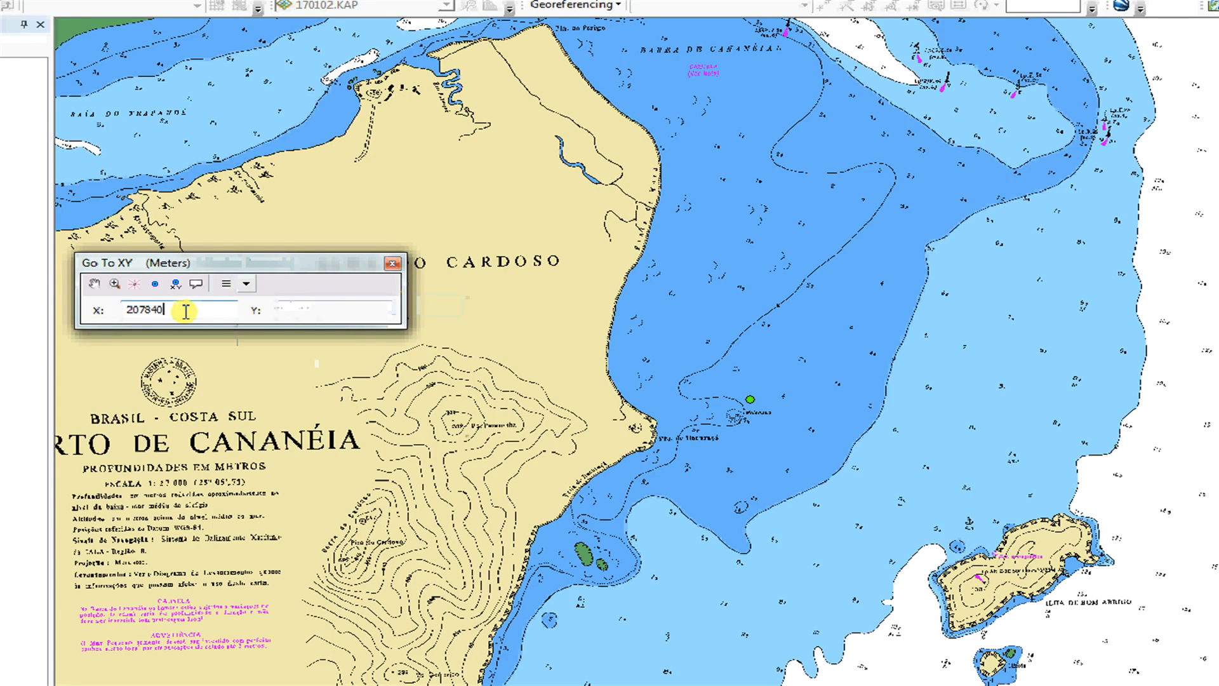
key(Tab)
text(722)
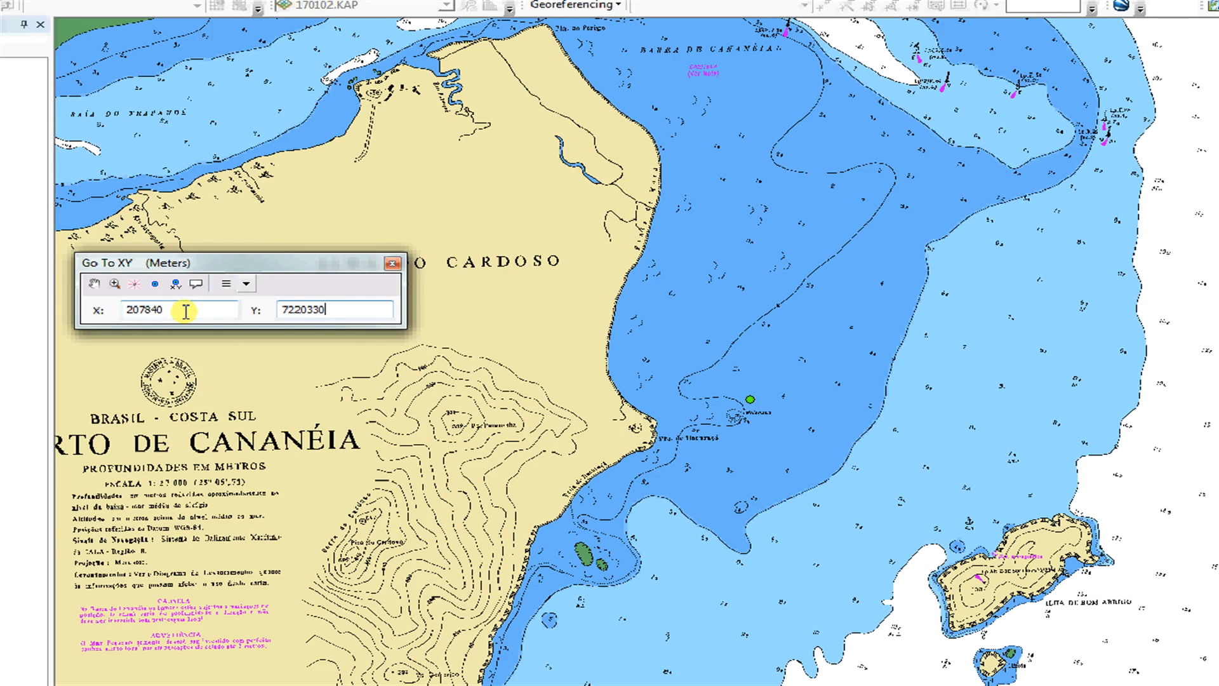
click(155, 285)
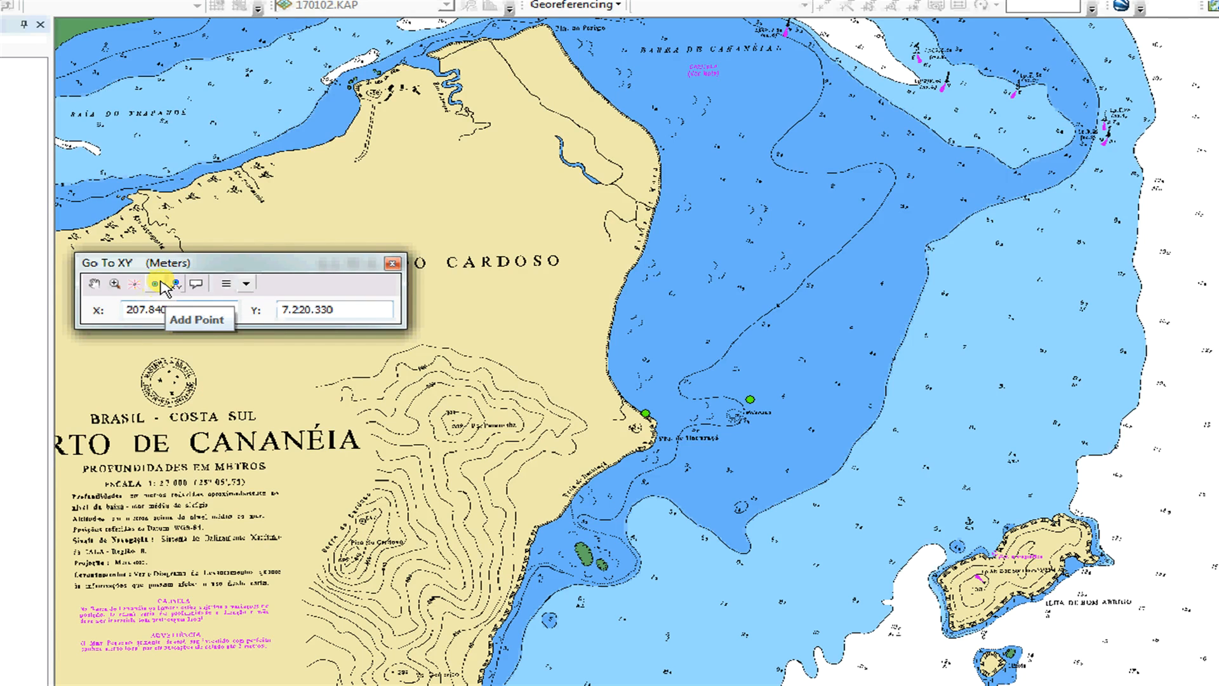
Add another point at X 205863, Y 7220625.
drag(170, 311, 122, 320)
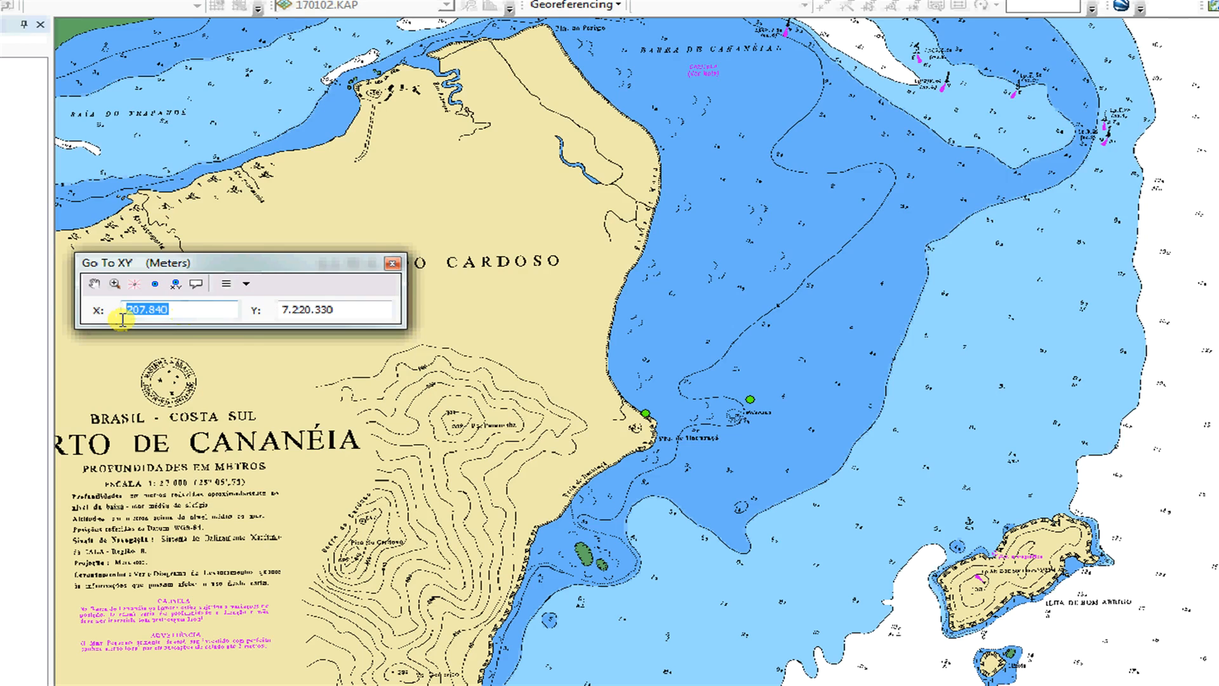
text(205863)
key(Tab)
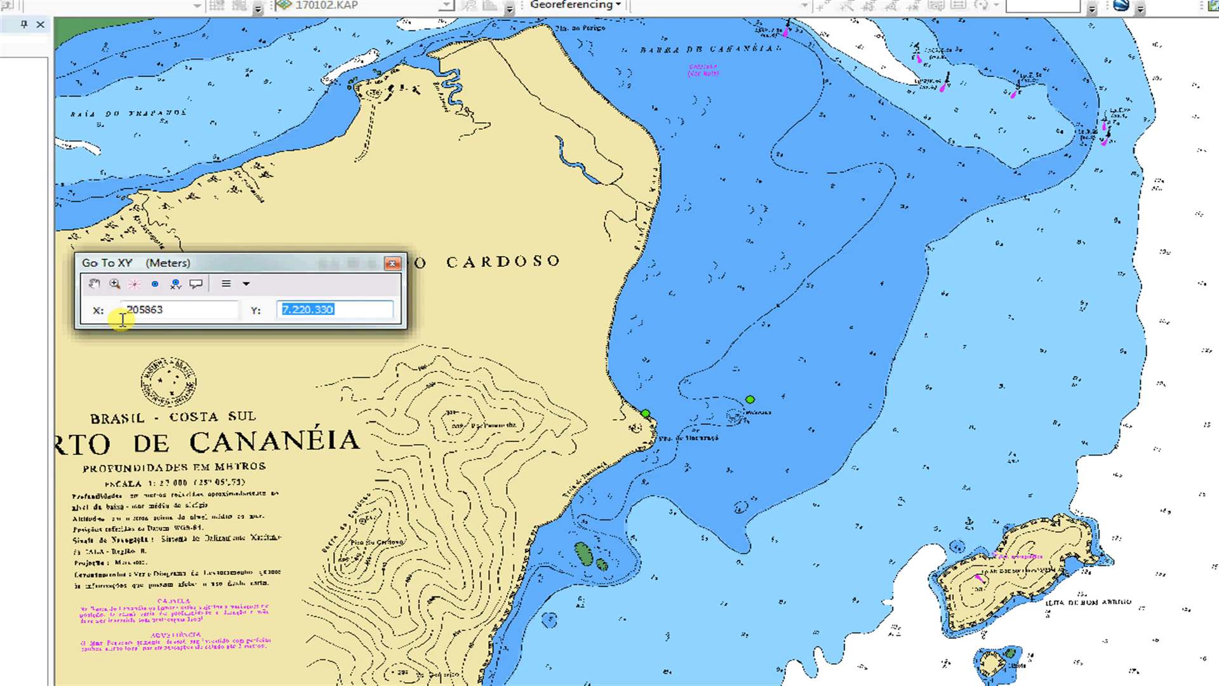
text(7220625)
click(155, 284)
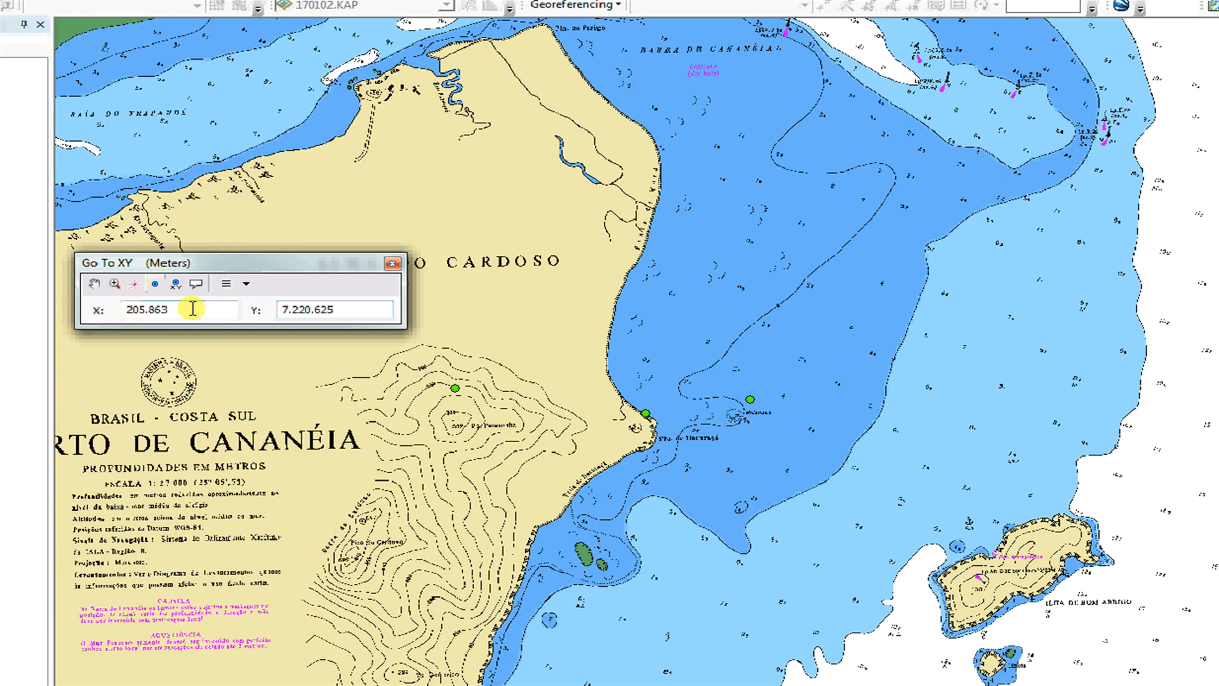
Enter the coordinates X 295712, Y 7224553 and flash that location on the map.
drag(167, 311, 98, 316)
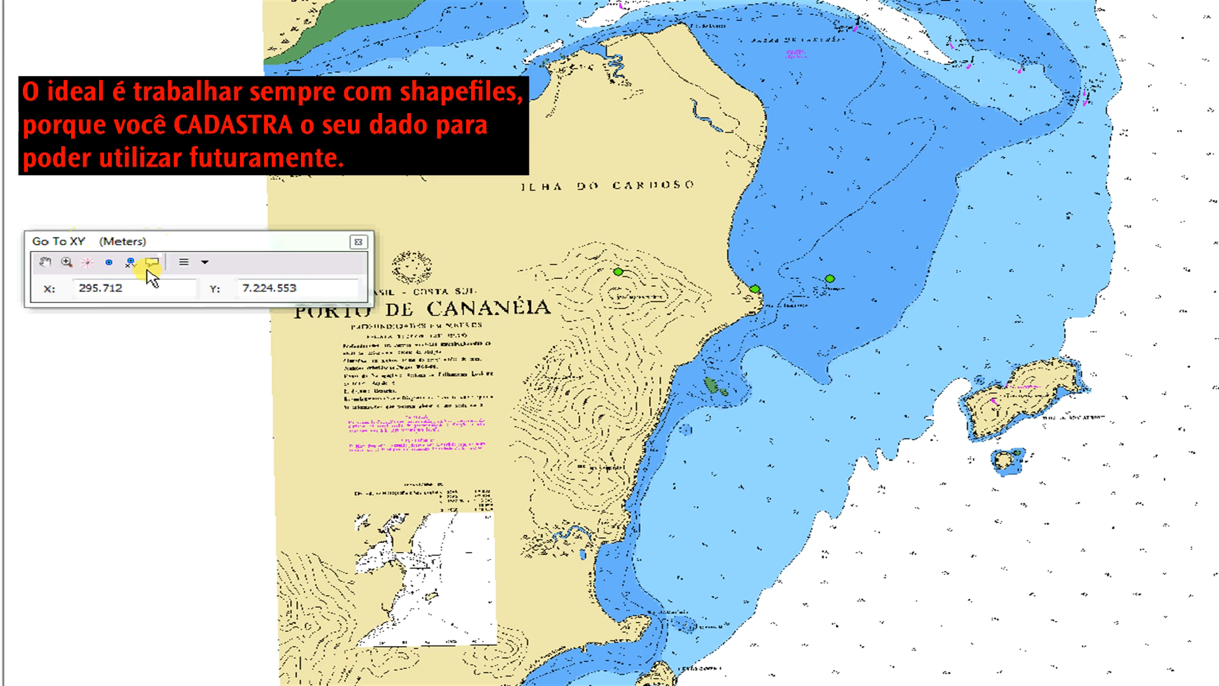
click(83, 265)
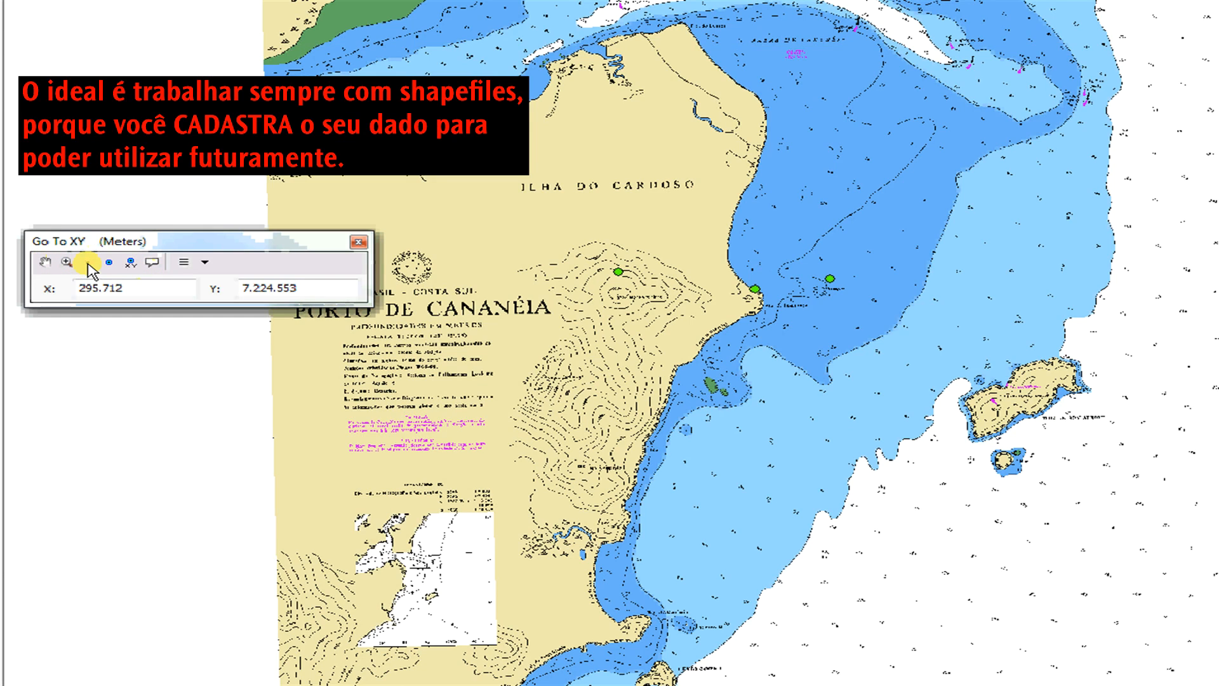
click(205, 262)
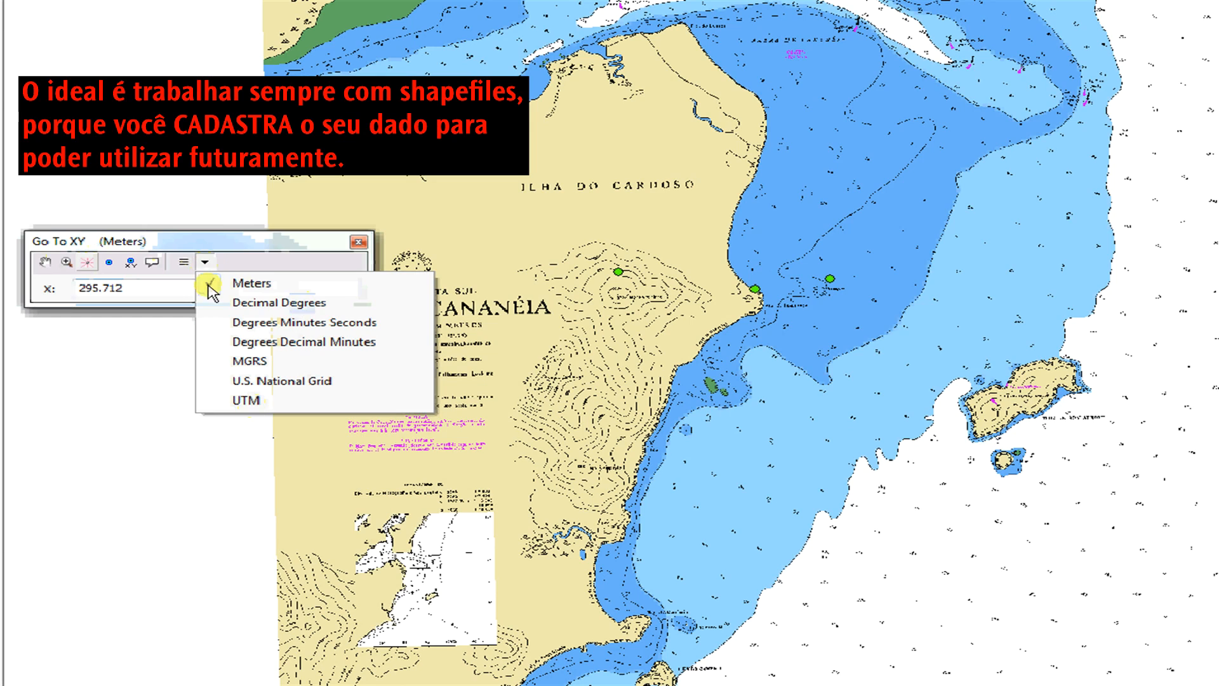
Recall the recent coordinates 207.840, 7.220.330, flash the location and add a labeled point there.
click(185, 262)
click(184, 262)
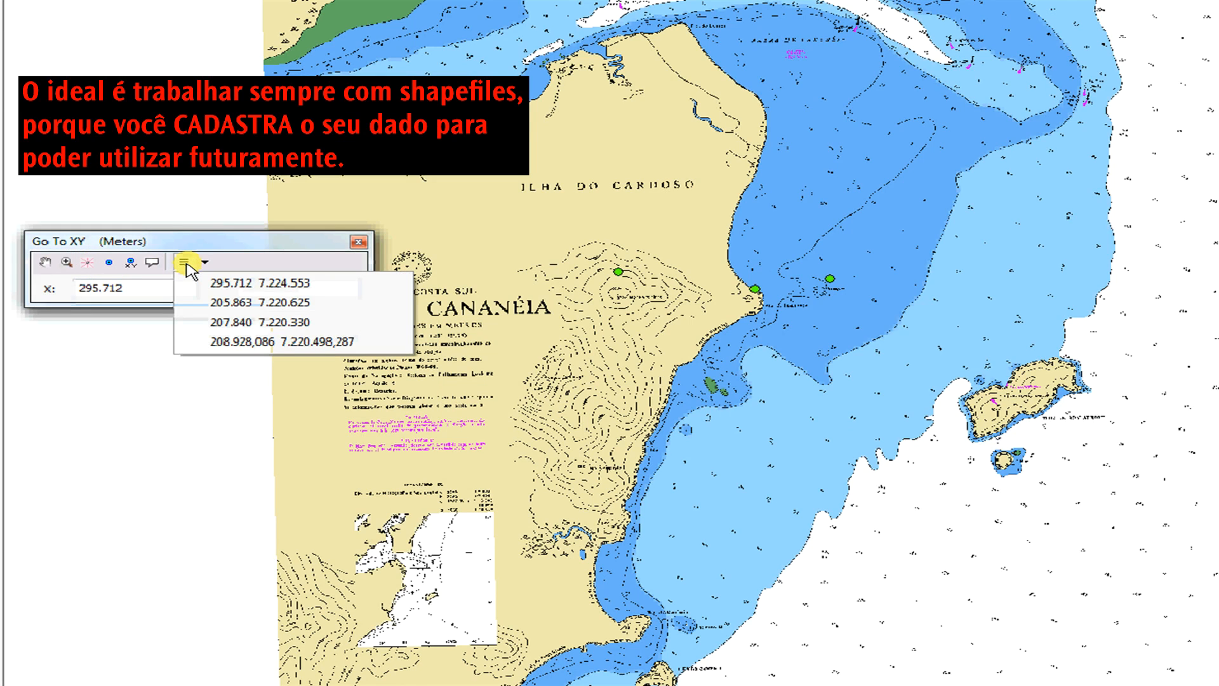
click(191, 322)
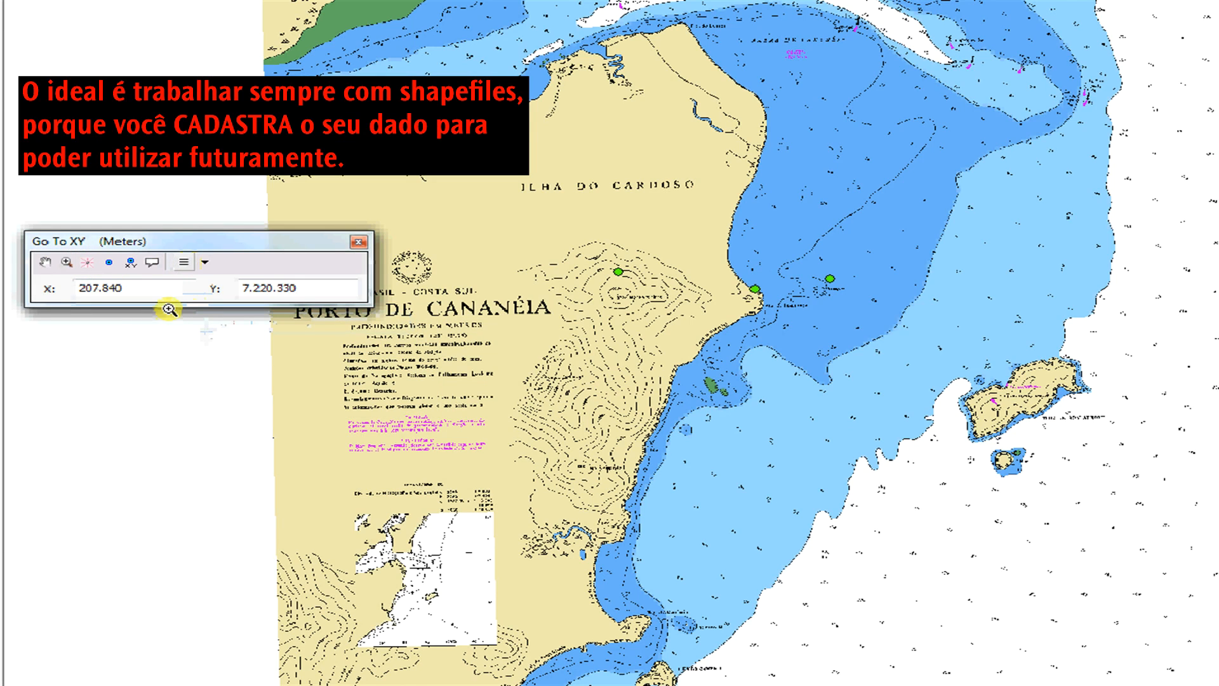
click(91, 263)
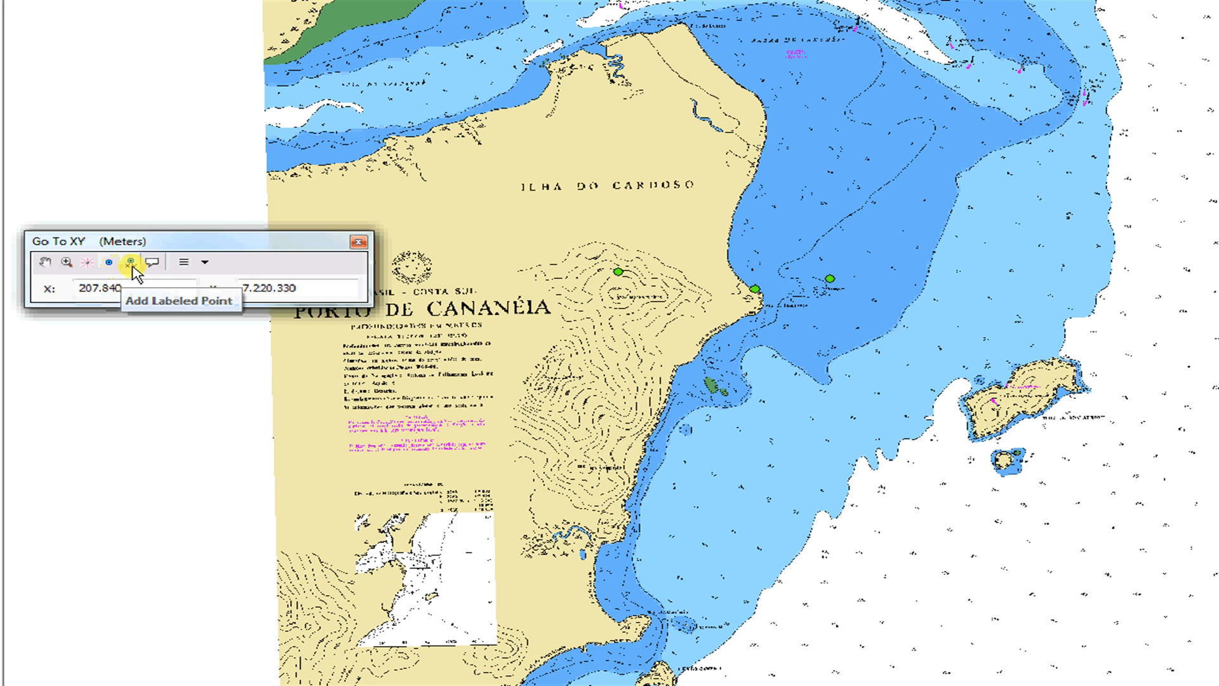
click(131, 263)
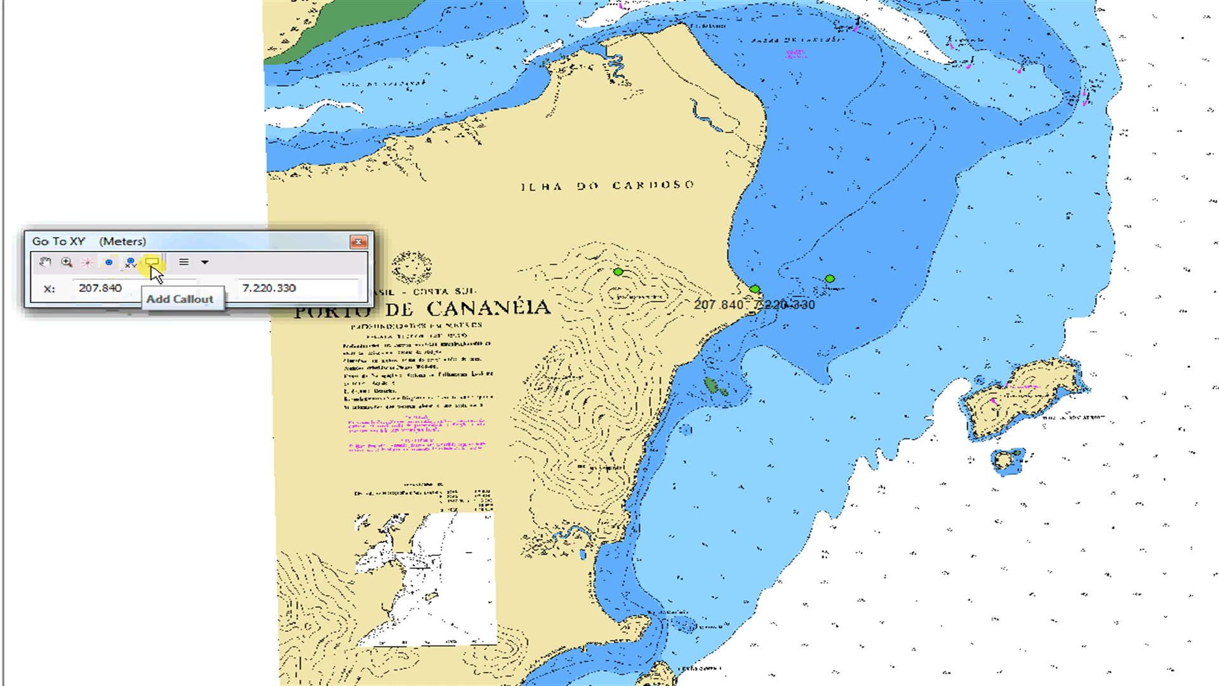
Reuse the recent coordinates 207.840, 7.220.330 to add a callout at that point.
click(183, 263)
click(185, 283)
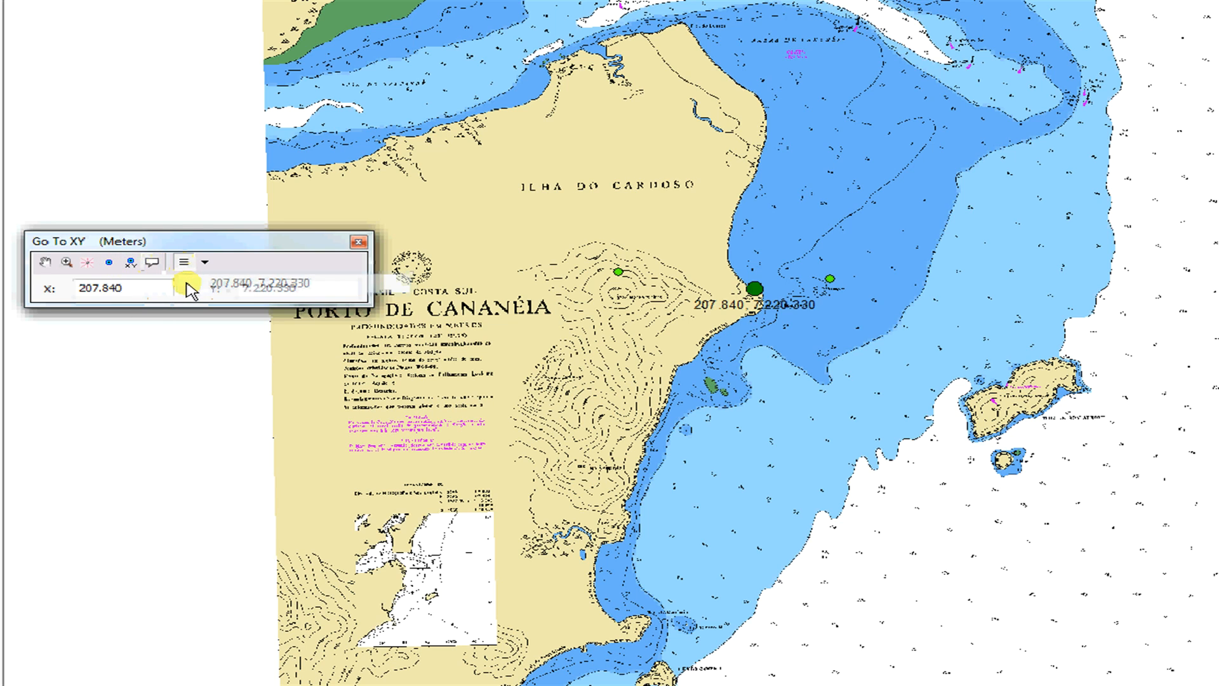
click(153, 263)
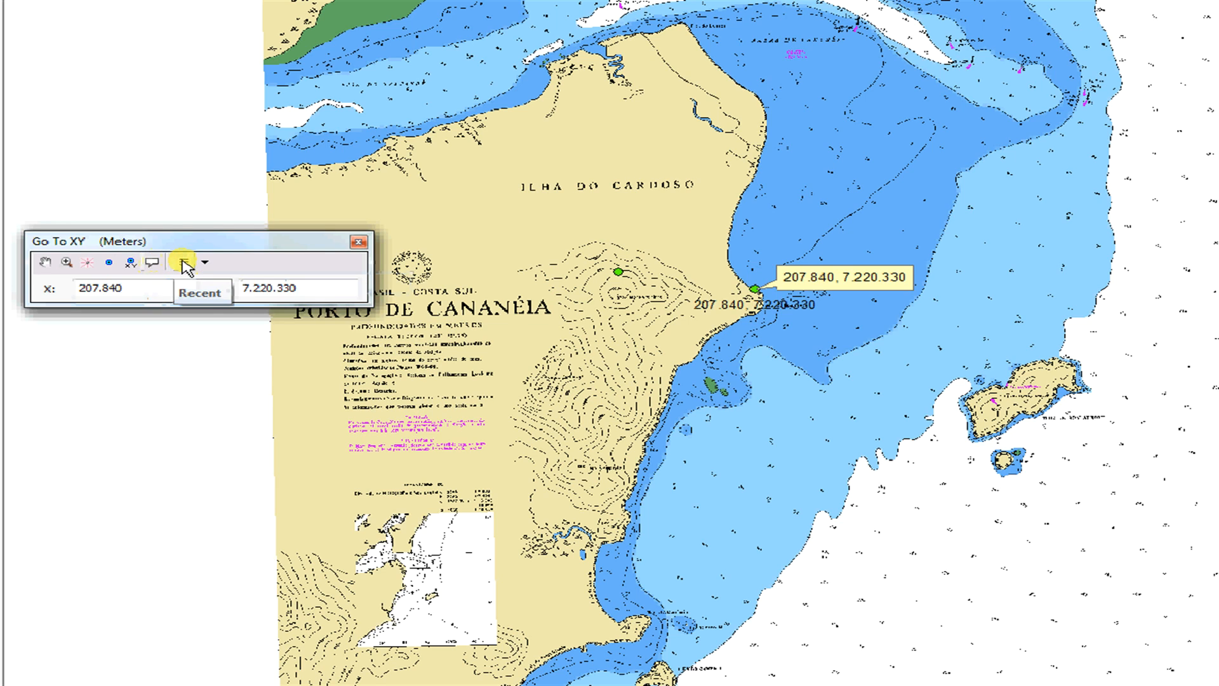
Recall the recent coordinates 205.863, 7.220.625 and add a callout at that point.
click(183, 262)
click(189, 305)
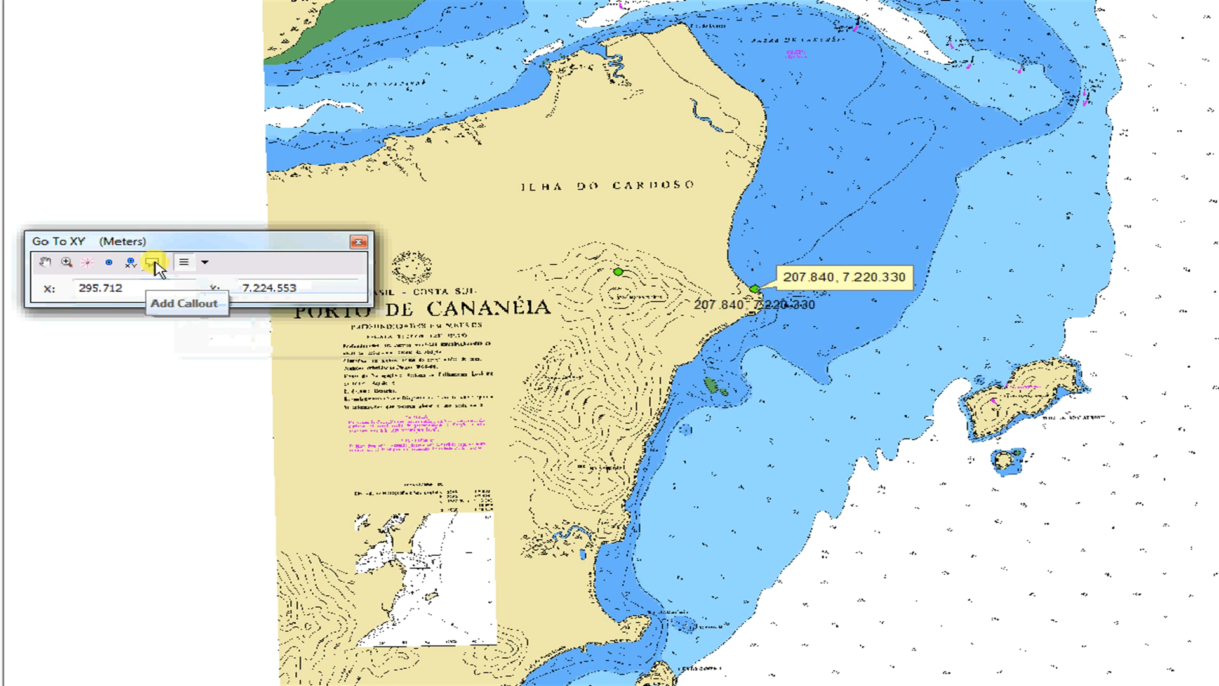
click(185, 265)
click(189, 327)
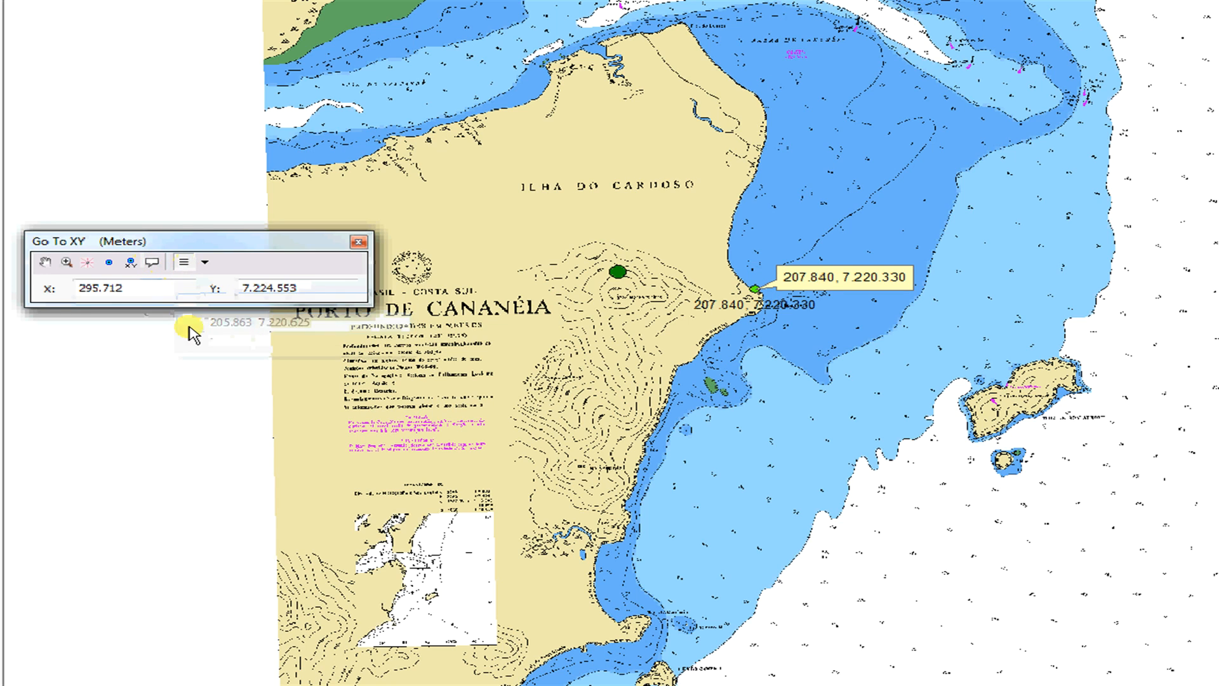
click(155, 263)
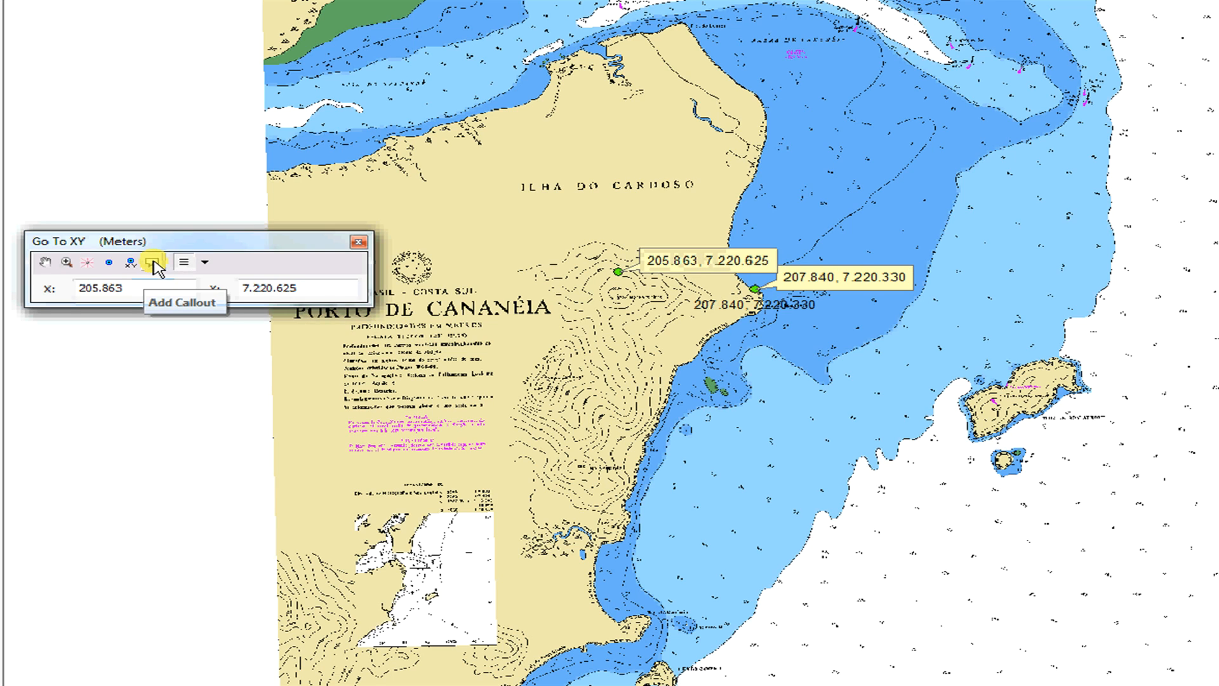
Split the 207.840, 7.220.330 callout text onto two lines and move the callout farther east of its point.
double_click(851, 289)
click(481, 231)
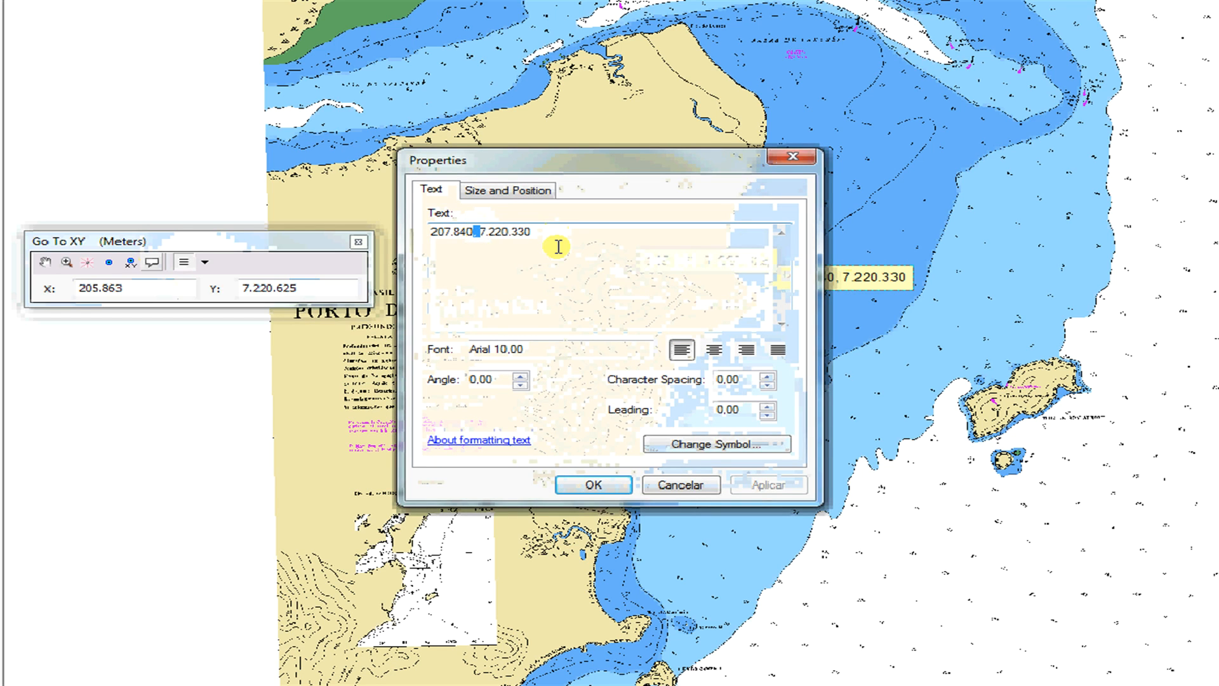
key(Return)
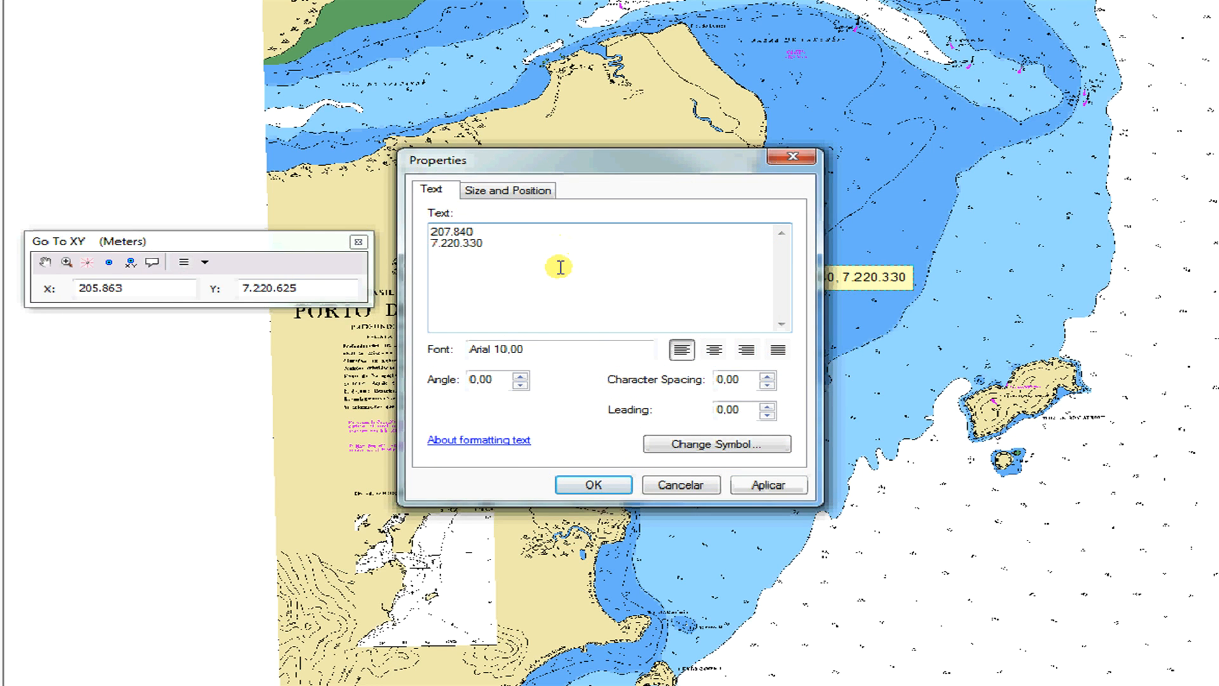
click(594, 486)
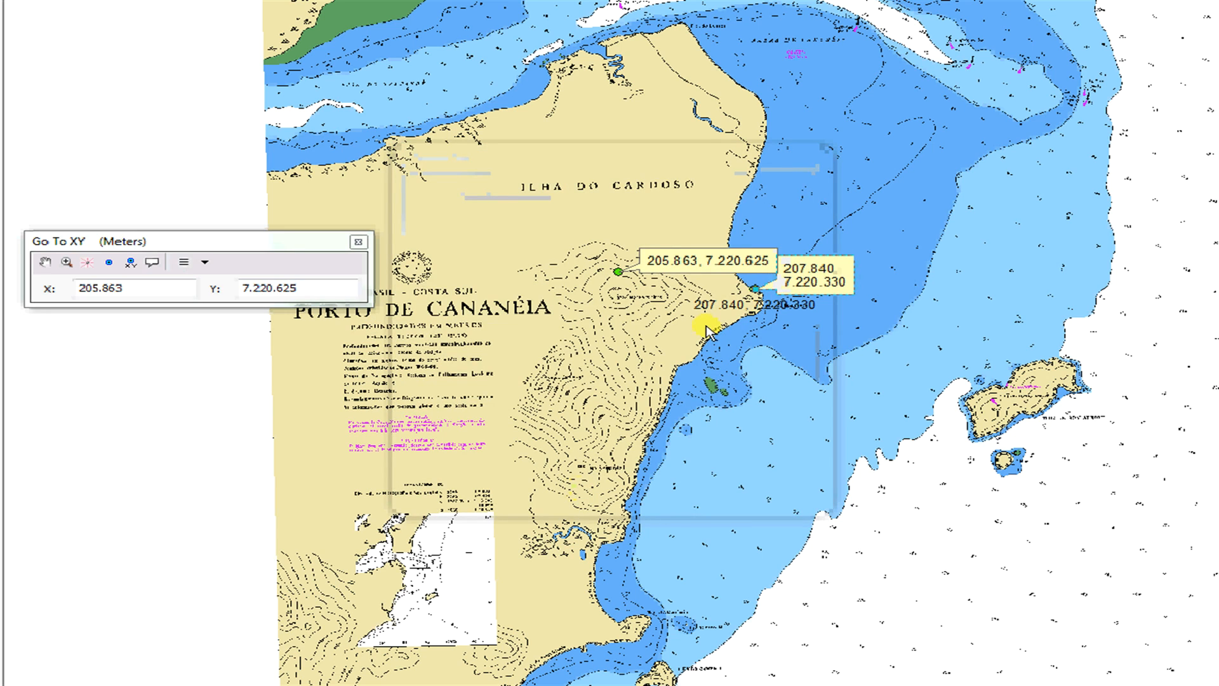
drag(819, 281, 865, 287)
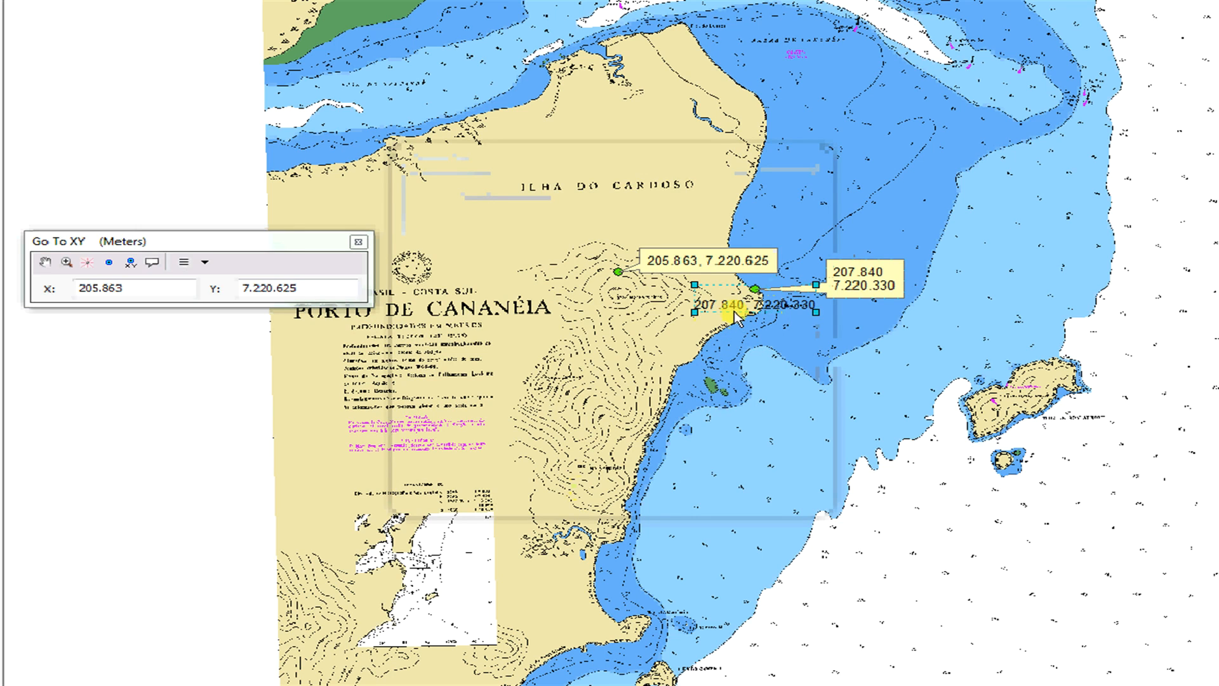
Remove the plain 207.840, 7.220.330 label and split the 205.863, 7.220.625 callout text onto two lines.
double_click(699, 260)
click(473, 233)
key(Return)
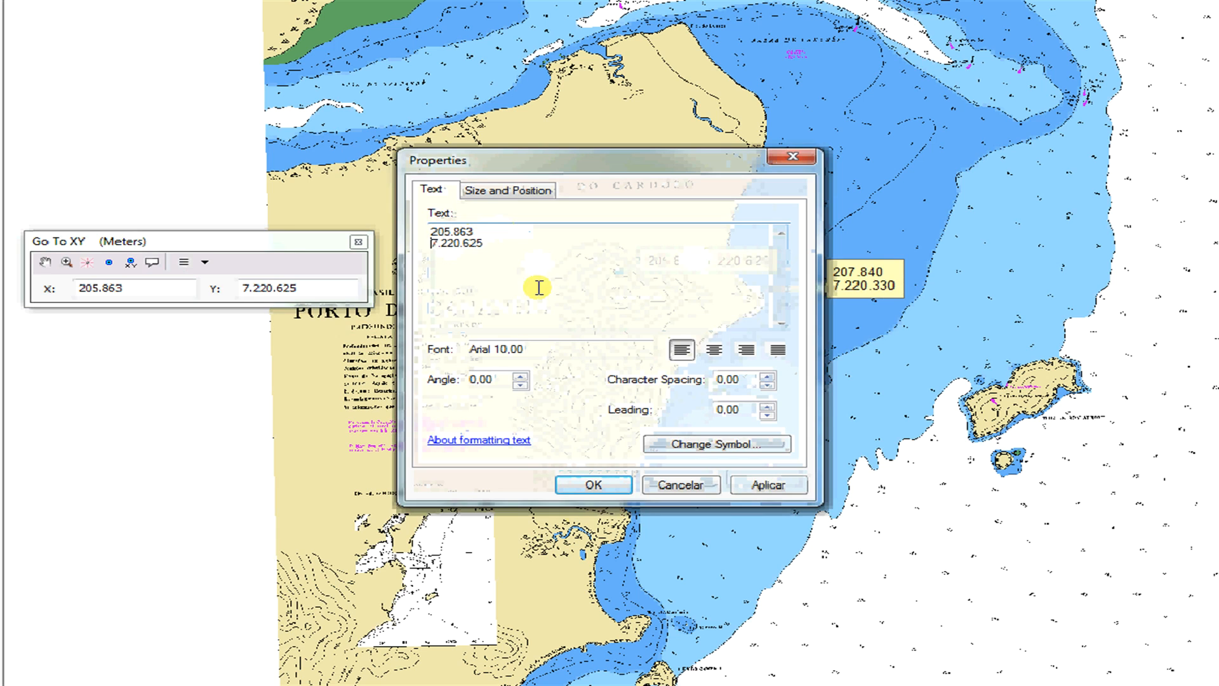
click(619, 486)
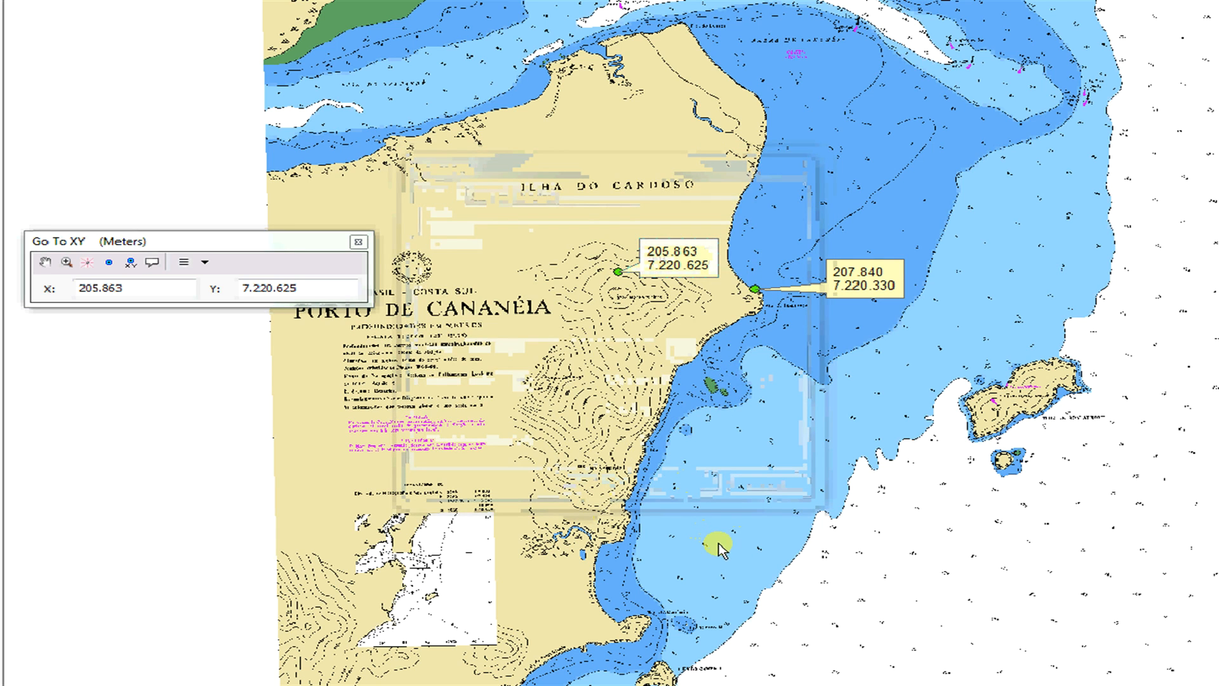
Move the Go To XY window higher and reposition the 207.840, 7.220.330 callout northeast of its point, clear of the neighbouring green point.
drag(246, 242, 299, 106)
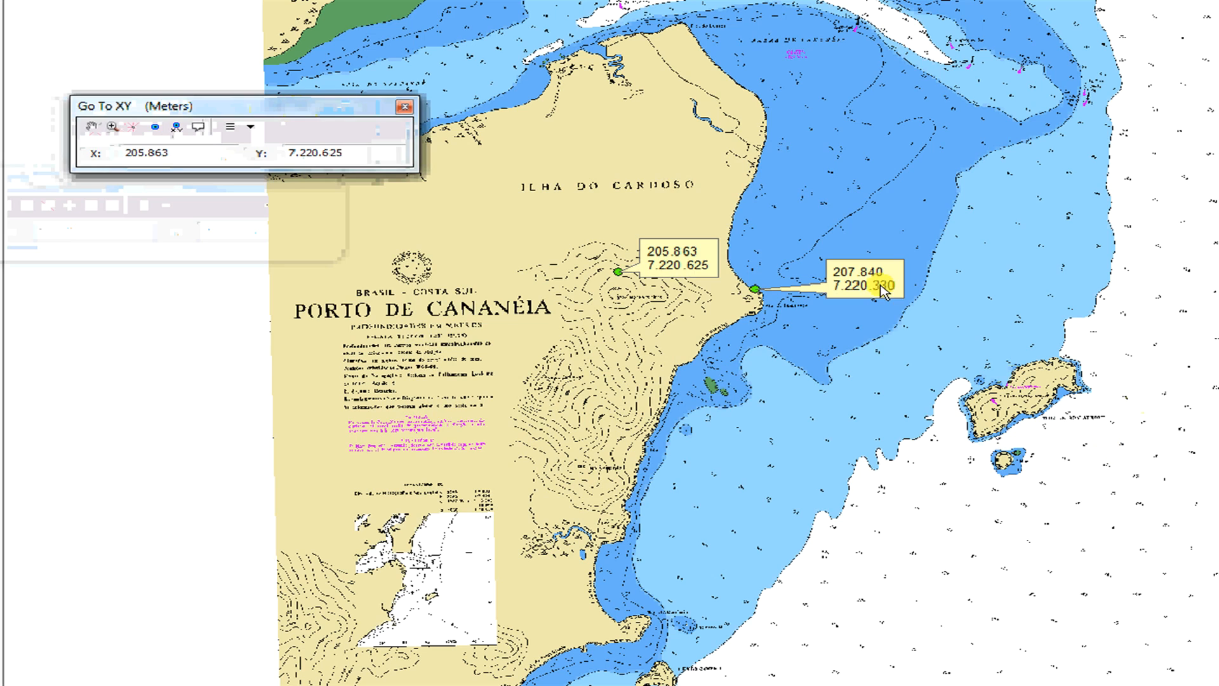
click(848, 279)
drag(851, 237, 813, 210)
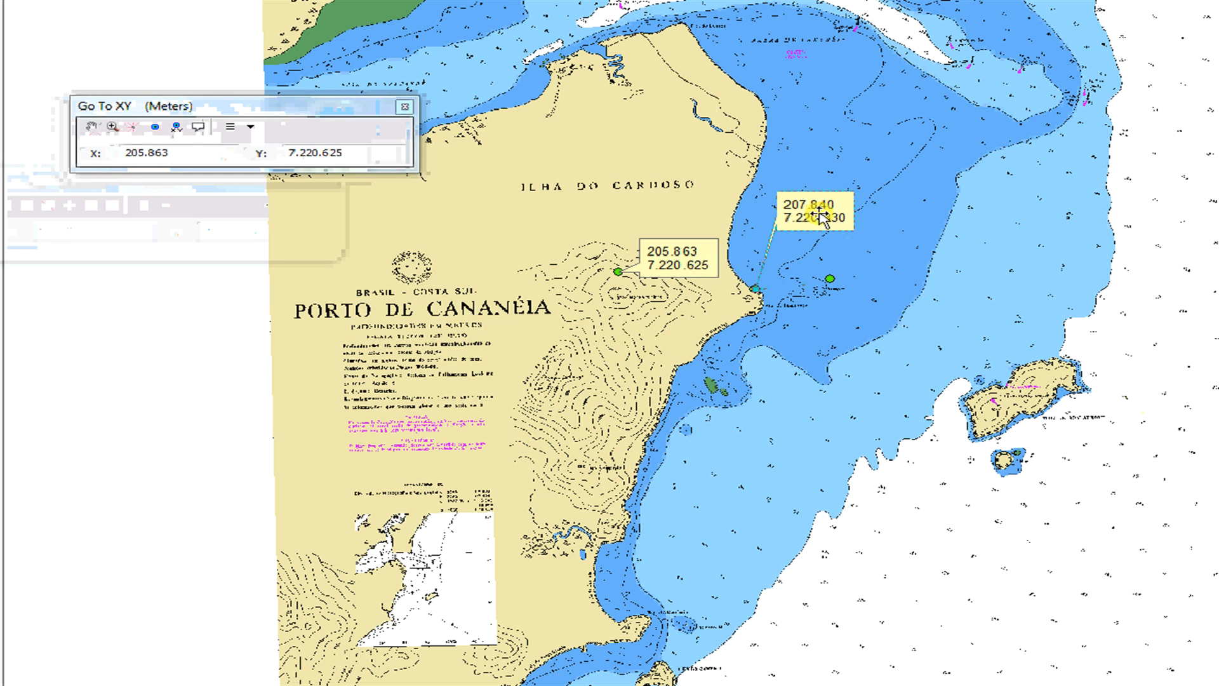
Switch the coordinate units to Degrees Minutes Seconds, recall 47°53'10"W 25°6'12"S and add a callout there.
click(250, 127)
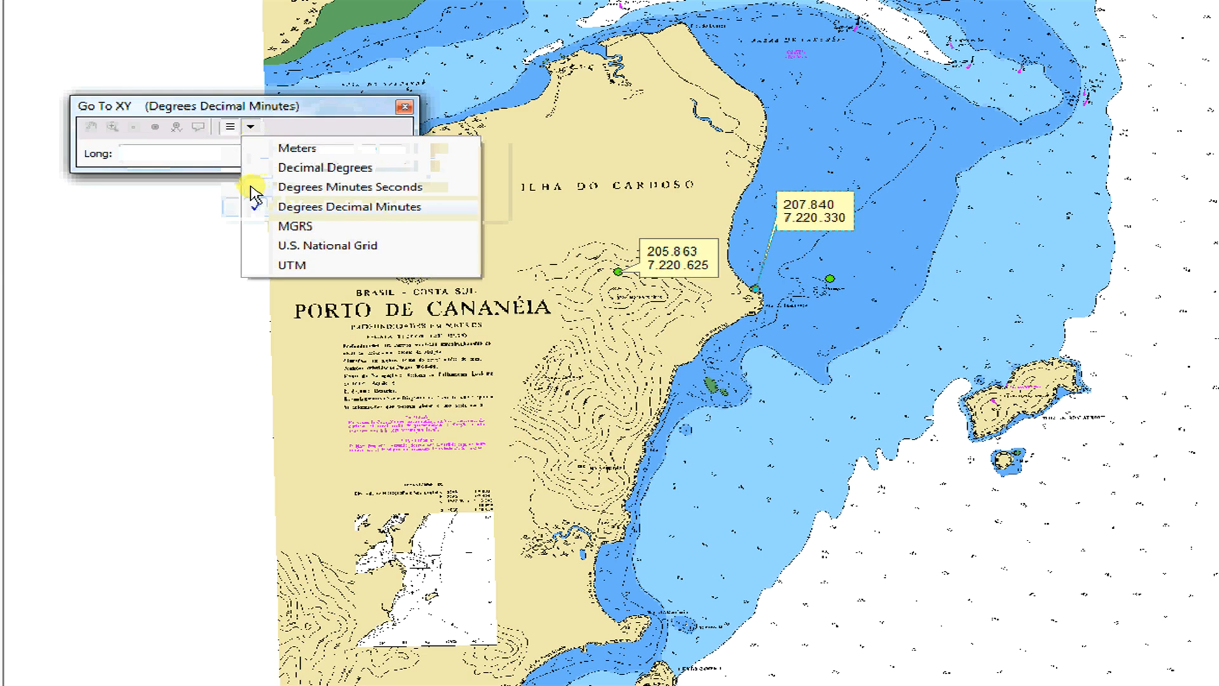
click(255, 187)
click(253, 128)
click(231, 127)
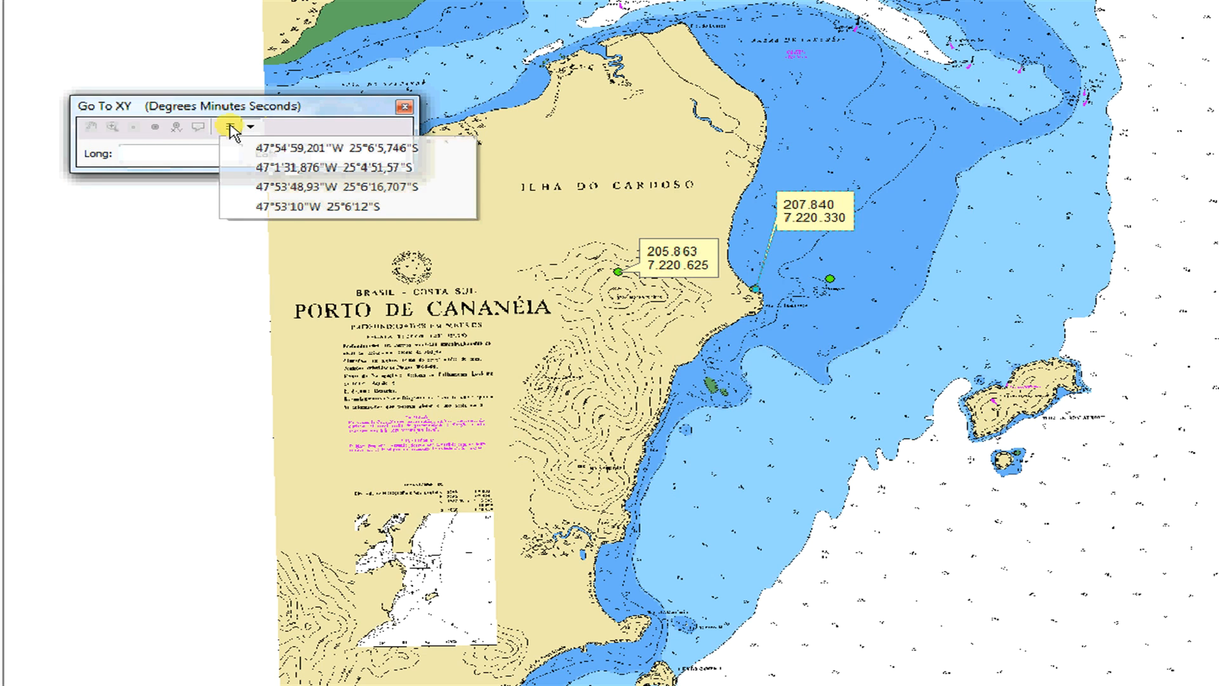
click(251, 205)
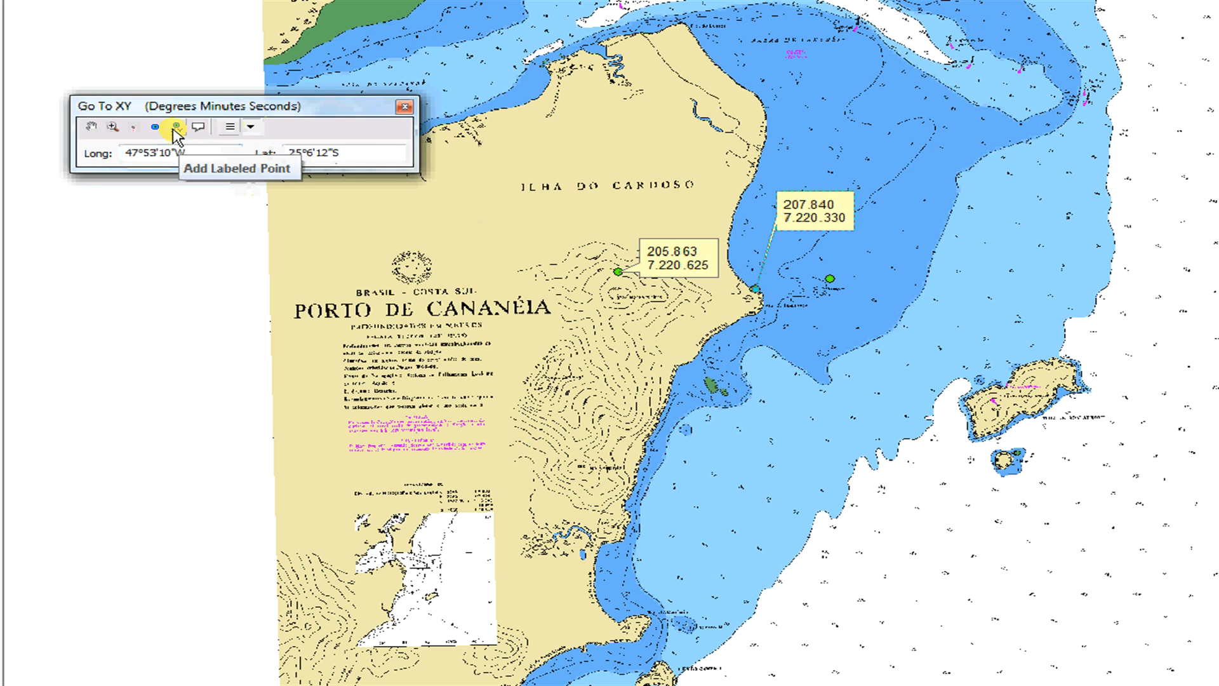
click(201, 129)
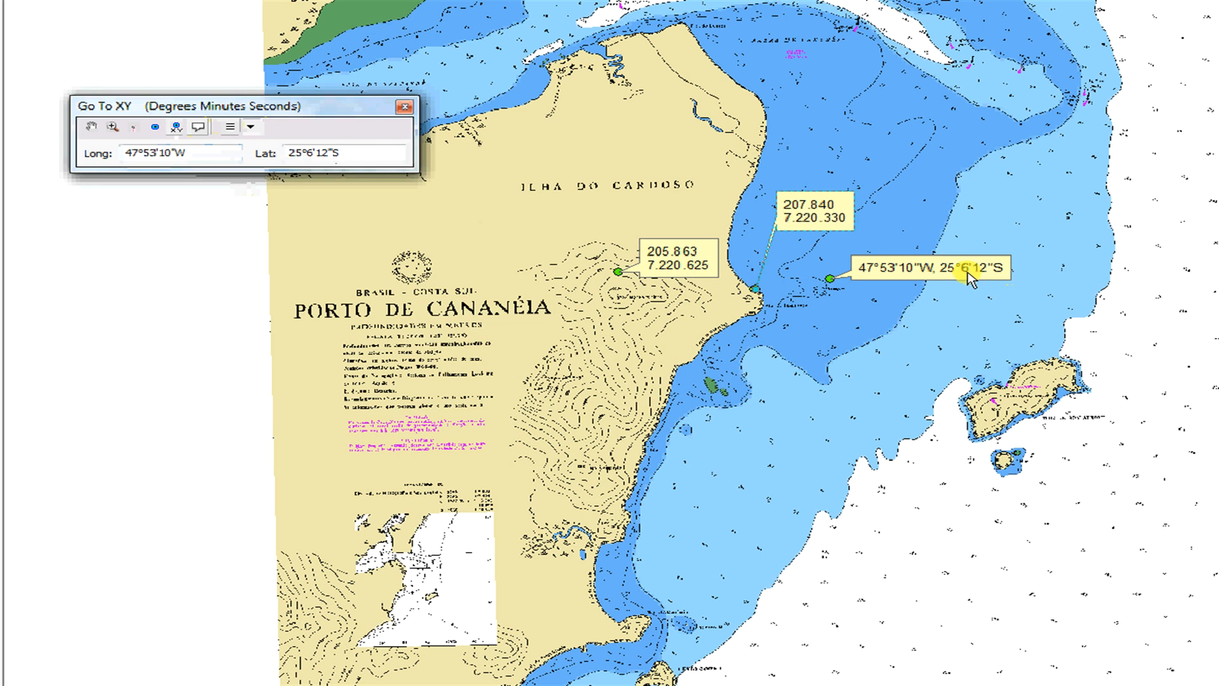
Split the 47°53'10"W, 25°6'12"S callout text onto two lines.
double_click(927, 277)
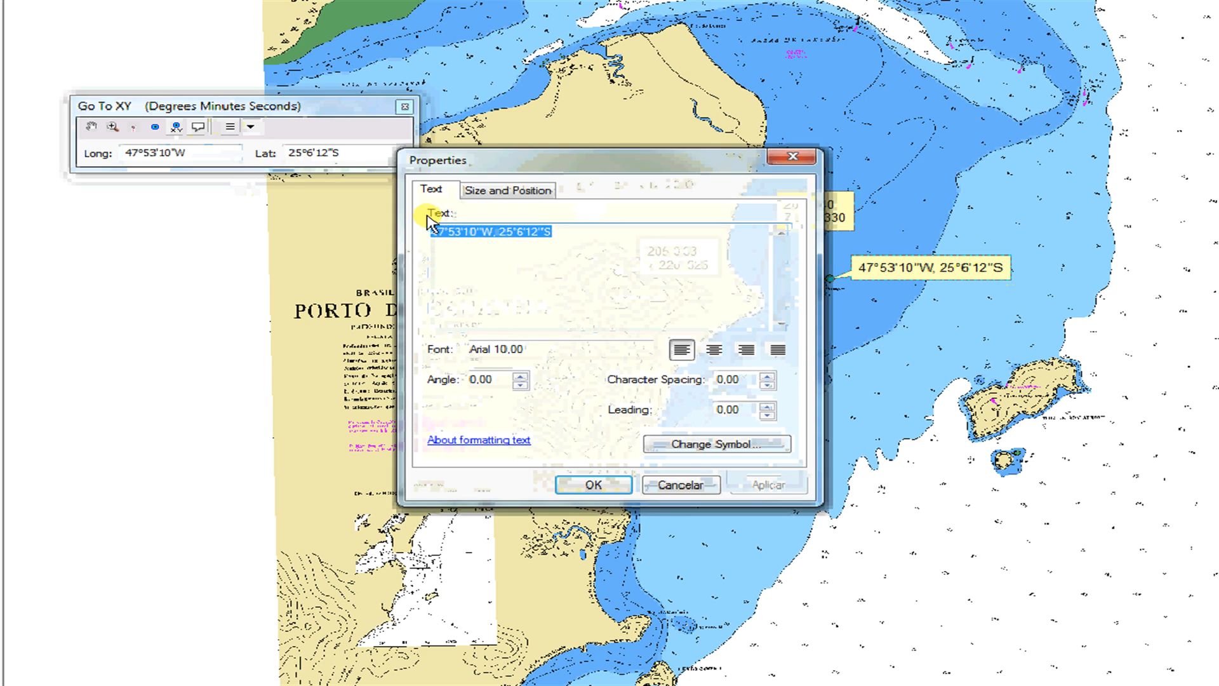
click(497, 227)
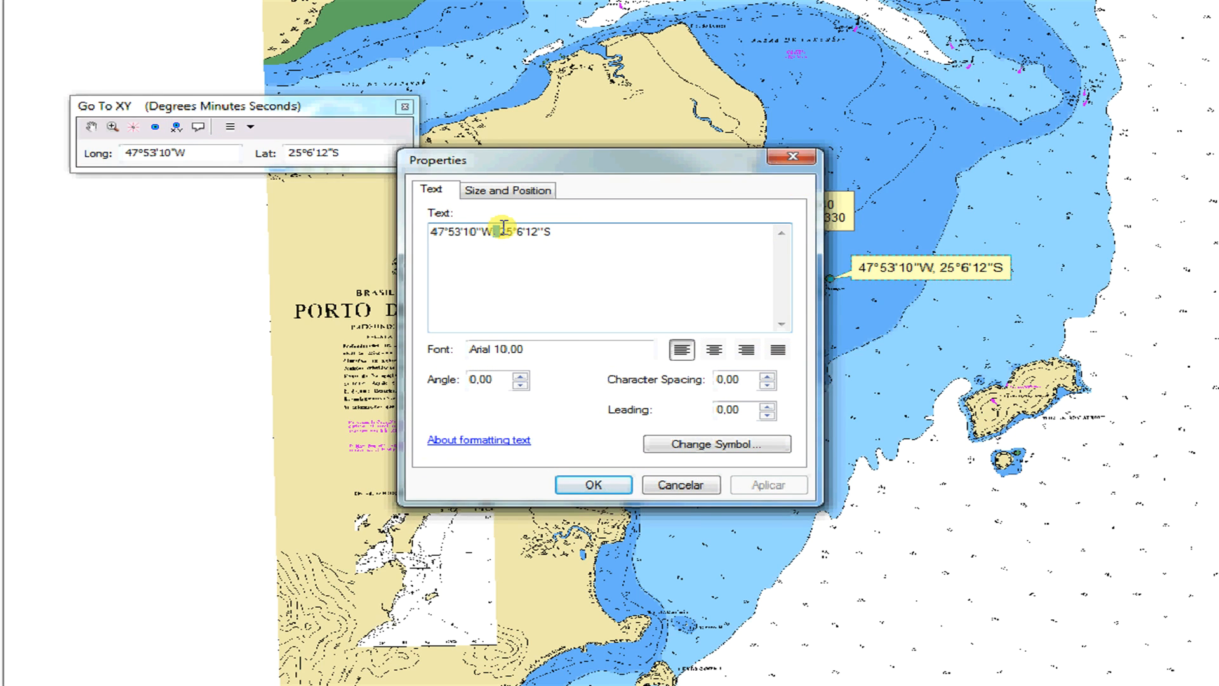
key(Return)
click(592, 486)
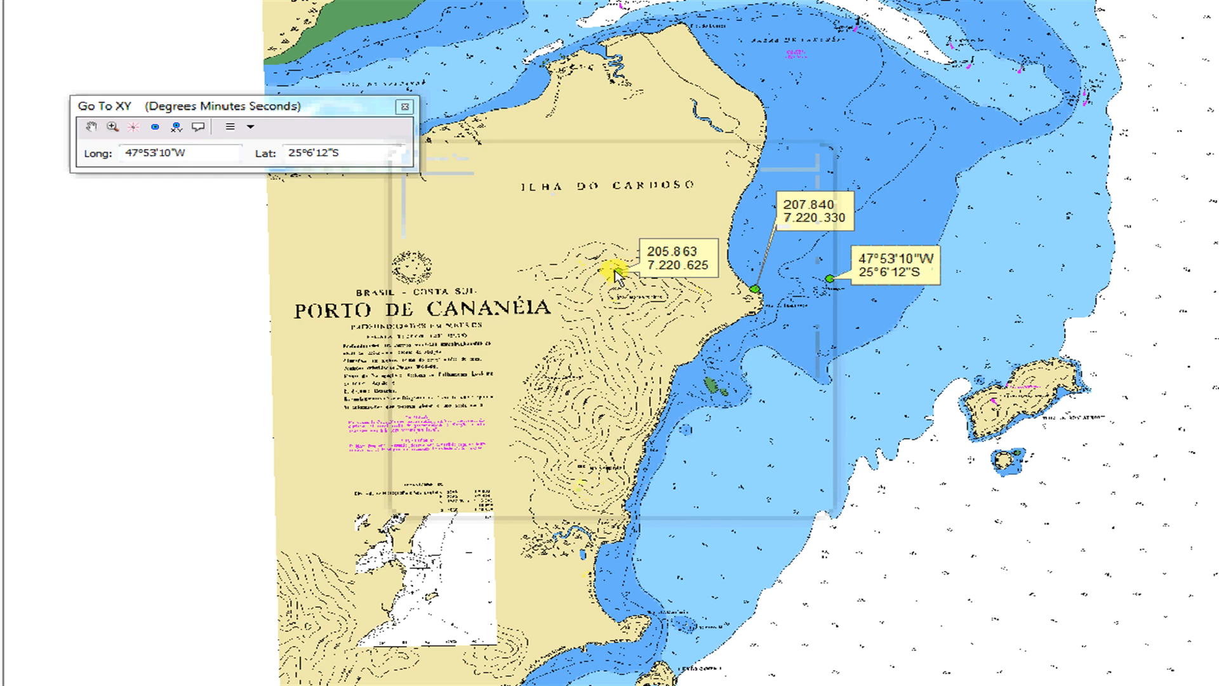
shift+click(755, 289)
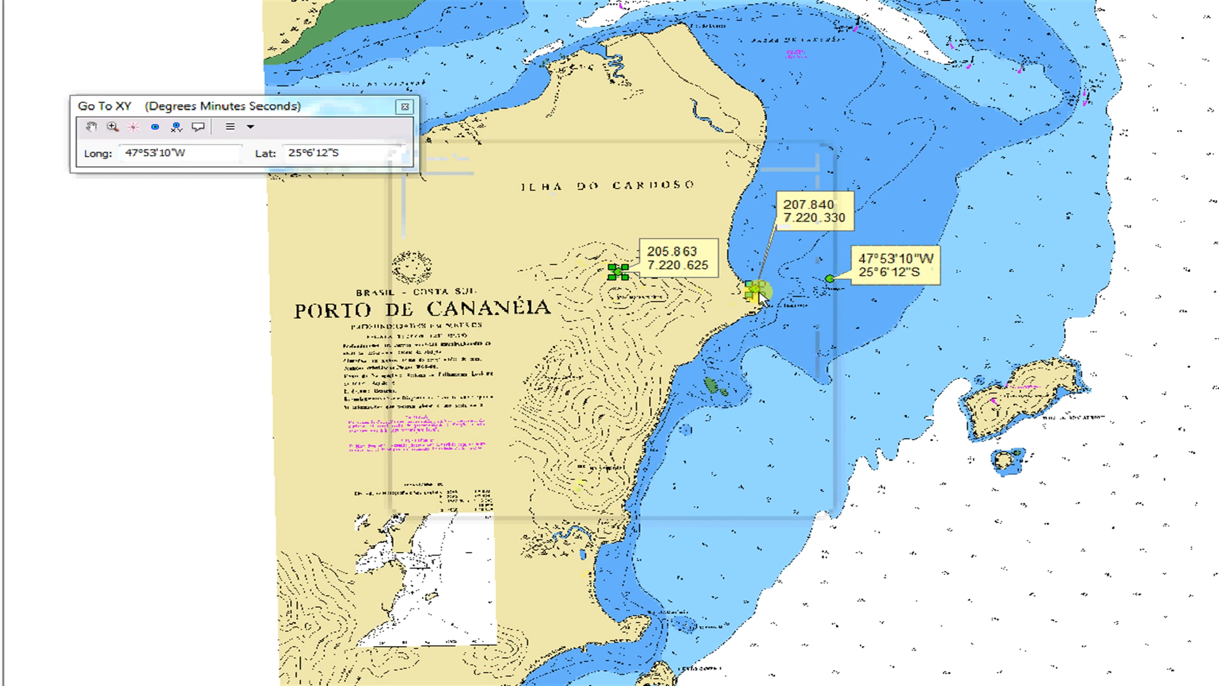
shift+click(831, 279)
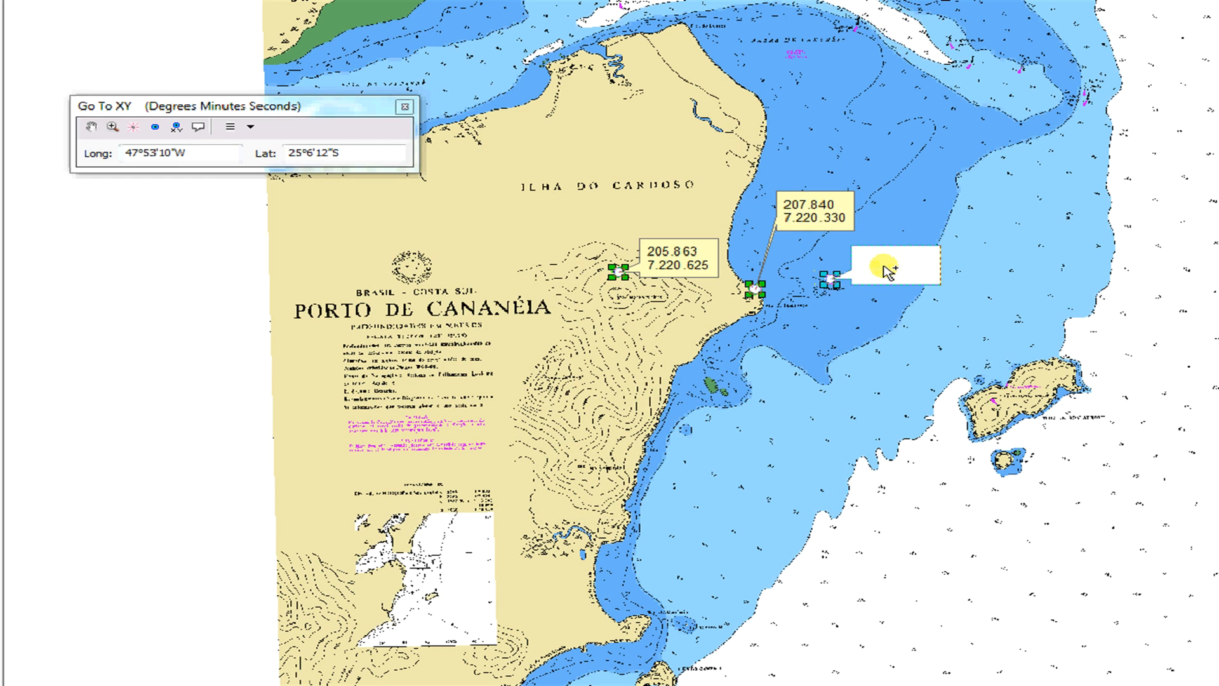
click(881, 379)
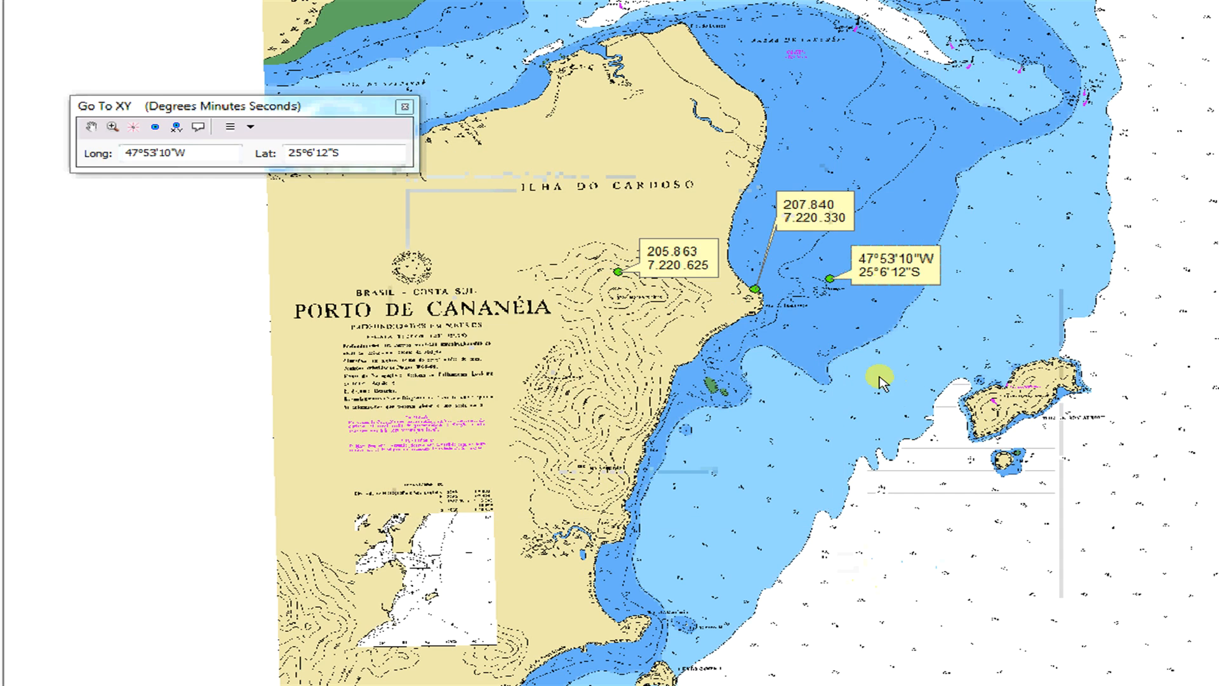
Change the symbol of all three green points to "ponto vermelho" with size 10.
click(829, 282)
shift+click(755, 292)
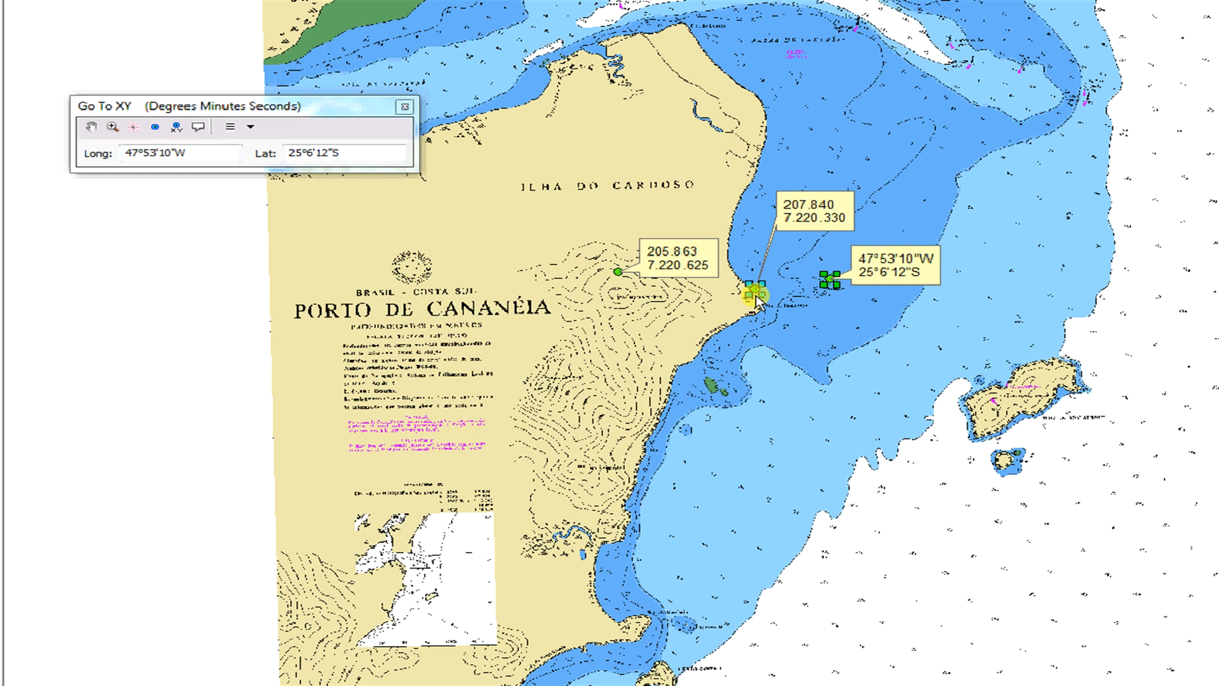
right_click(618, 280)
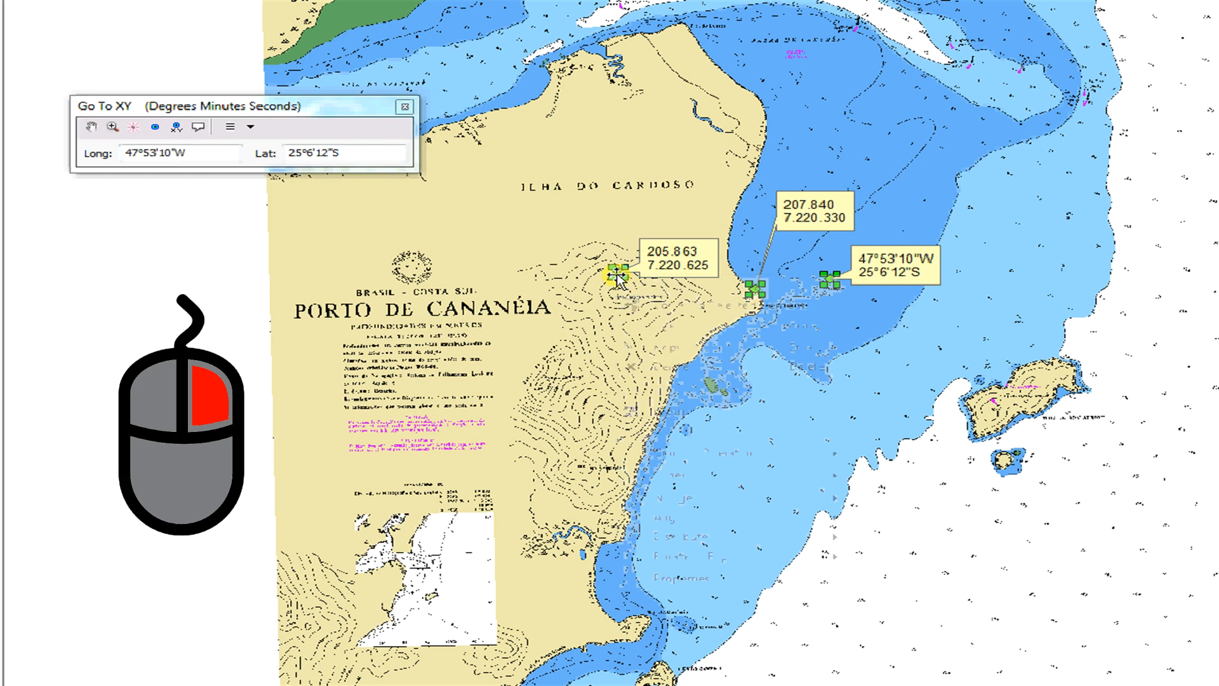
click(670, 577)
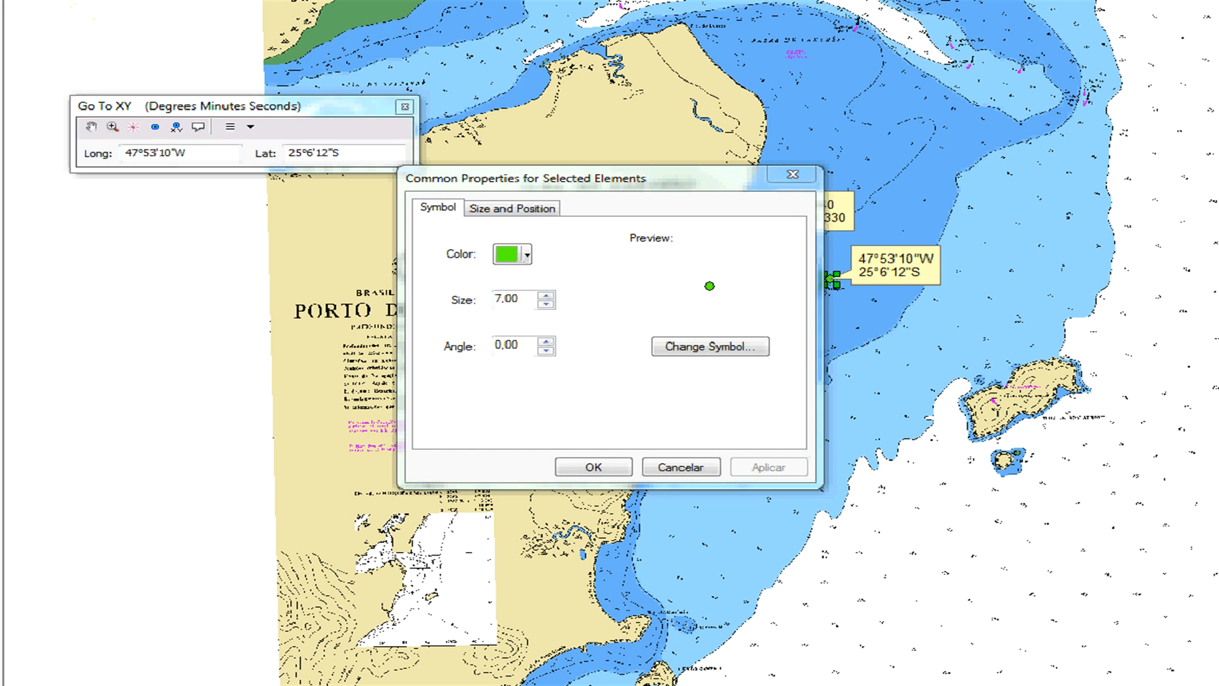
drag(0, 7, 279, 29)
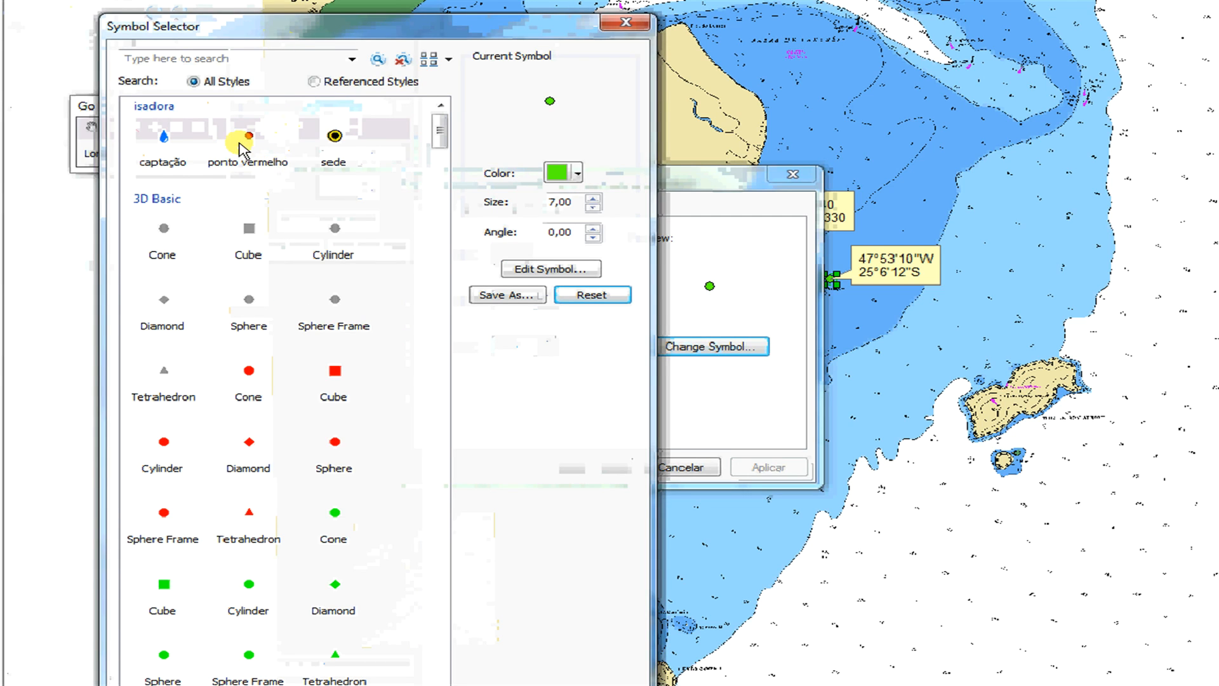
click(253, 160)
click(595, 200)
click(596, 199)
click(508, 685)
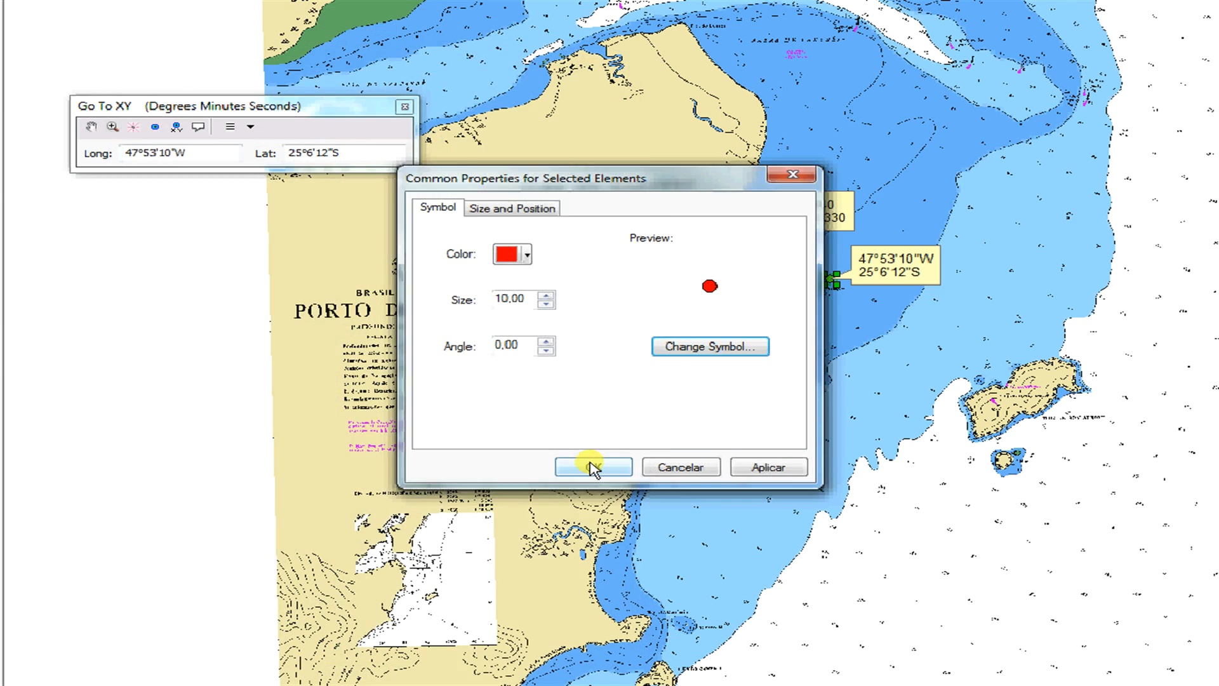
click(593, 468)
click(410, 589)
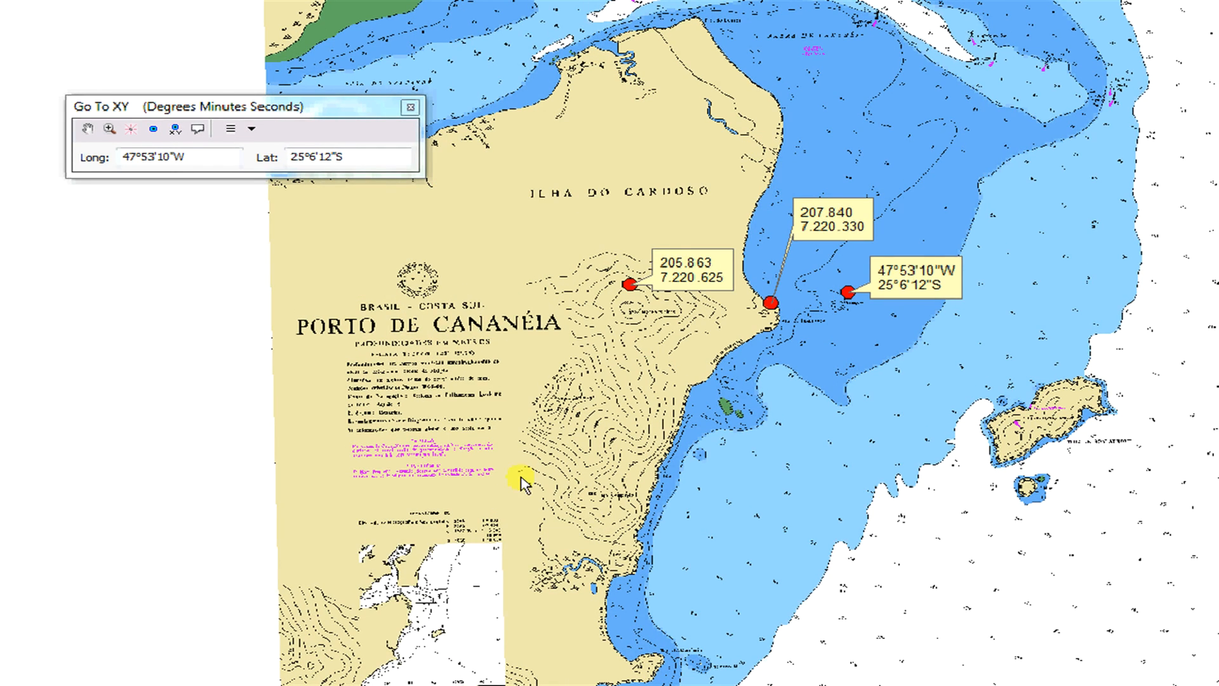
Recall the recent coordinates 47°53'48,93"W 25°6'16,707"S and flash that location on the map.
click(252, 128)
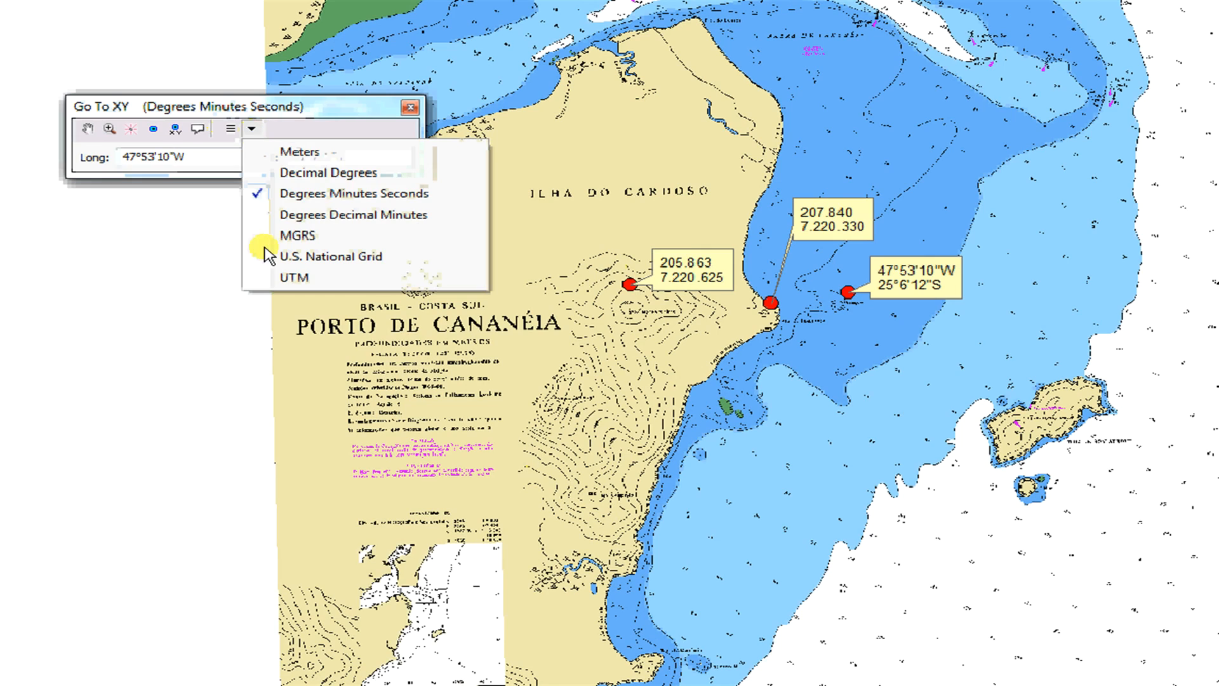
click(230, 128)
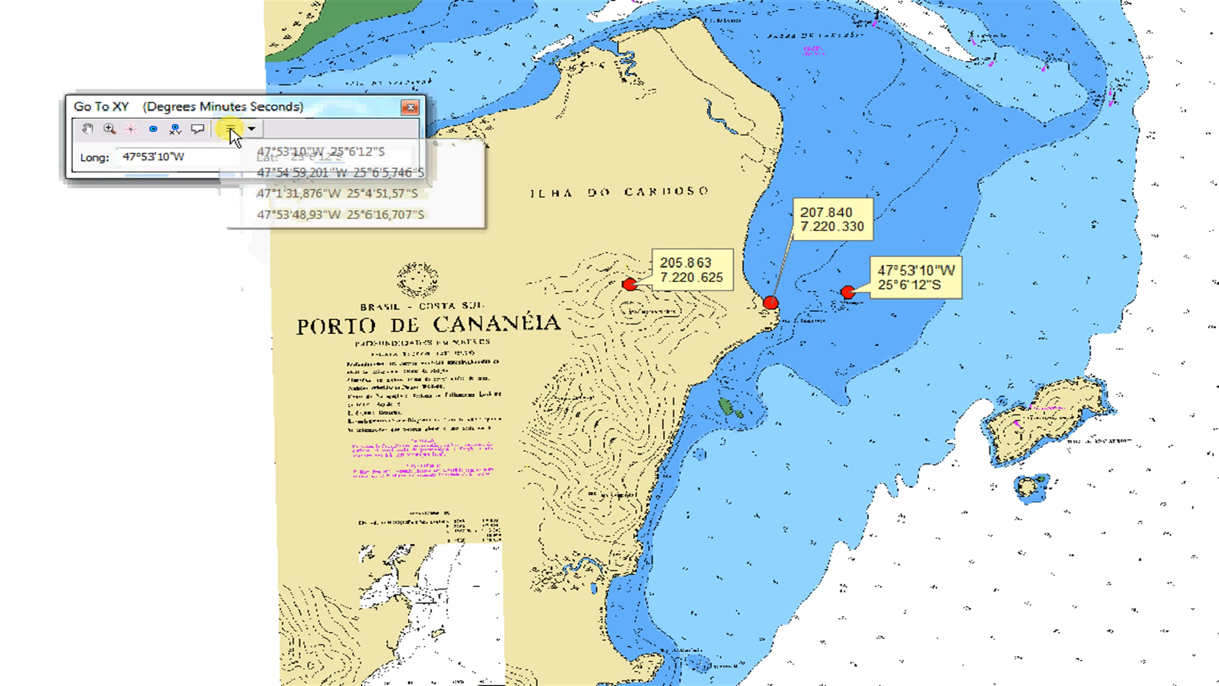
click(235, 193)
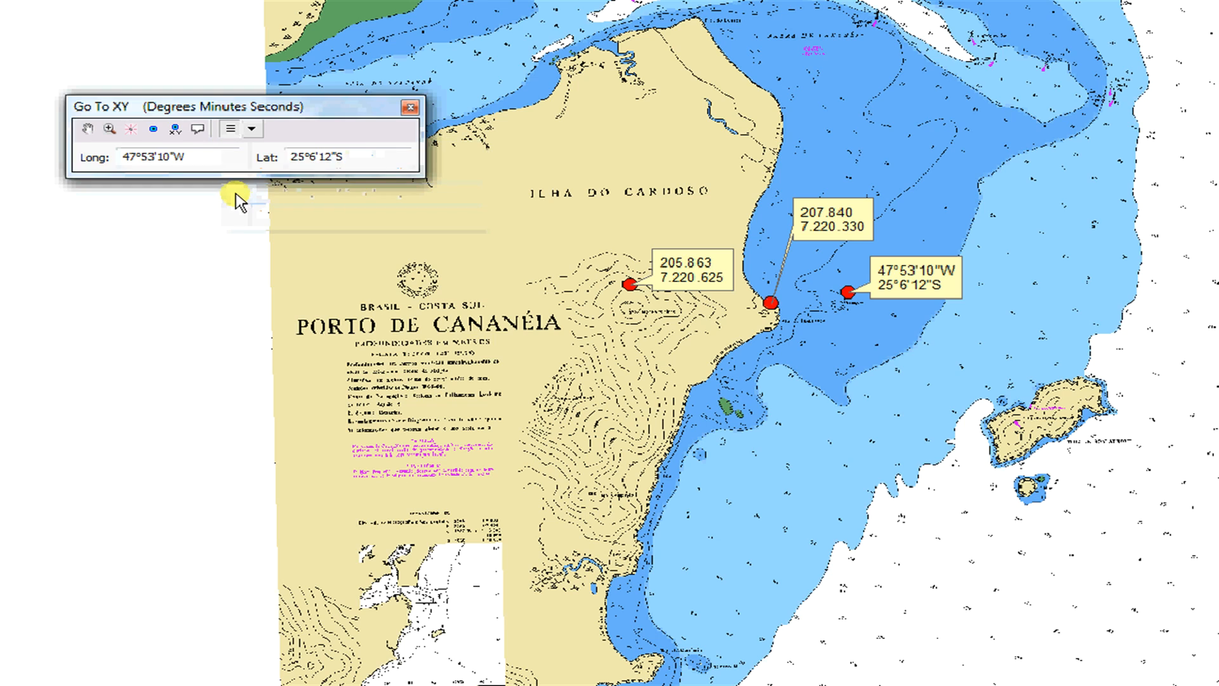
click(239, 128)
click(252, 236)
click(130, 129)
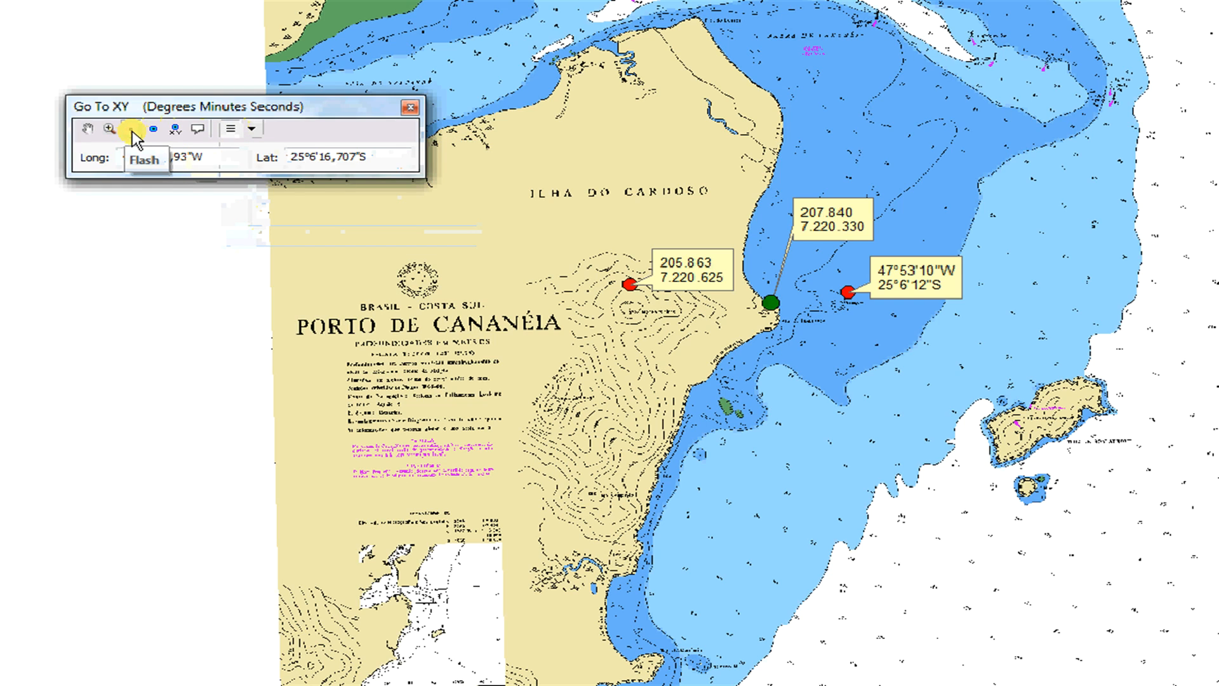
click(132, 131)
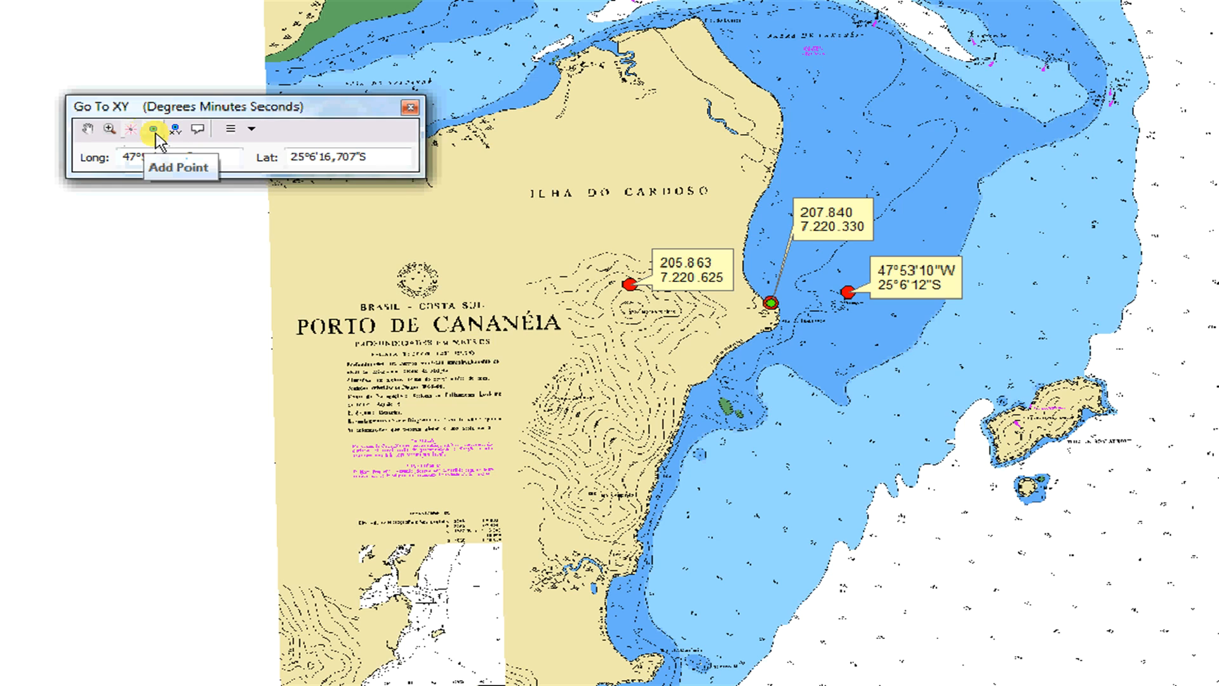
Add a plain point at 47°53'48,93"W, 25°6'16,707"S and delete it again.
click(155, 132)
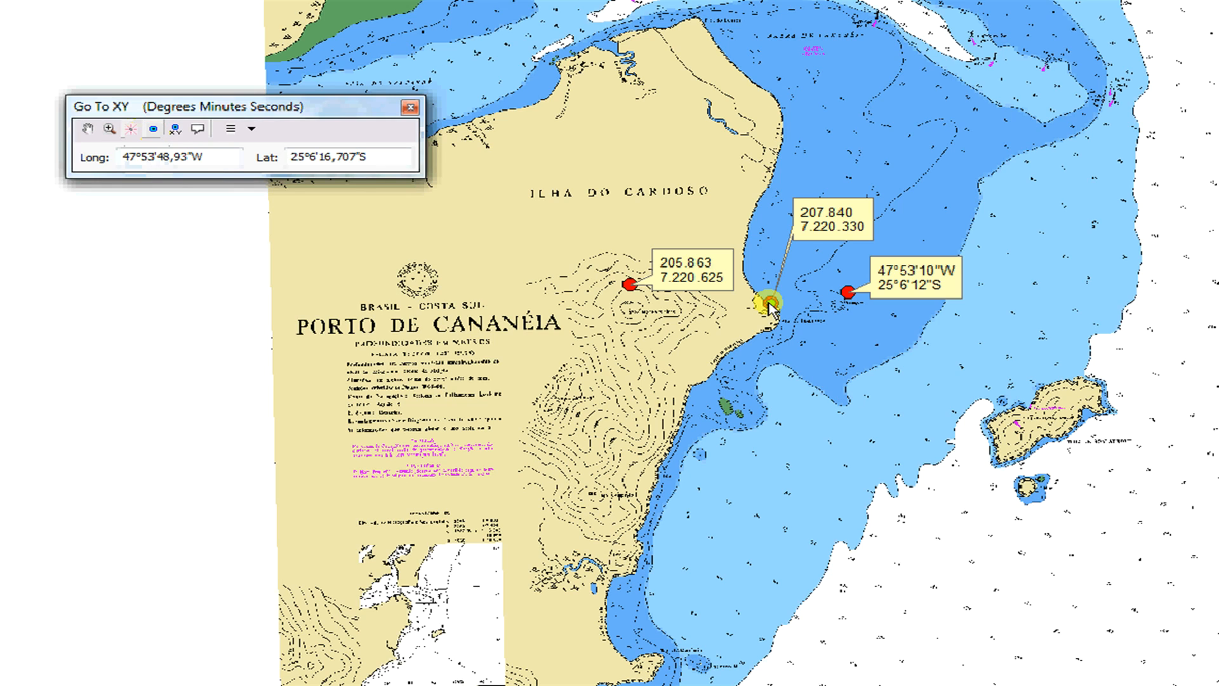
click(770, 303)
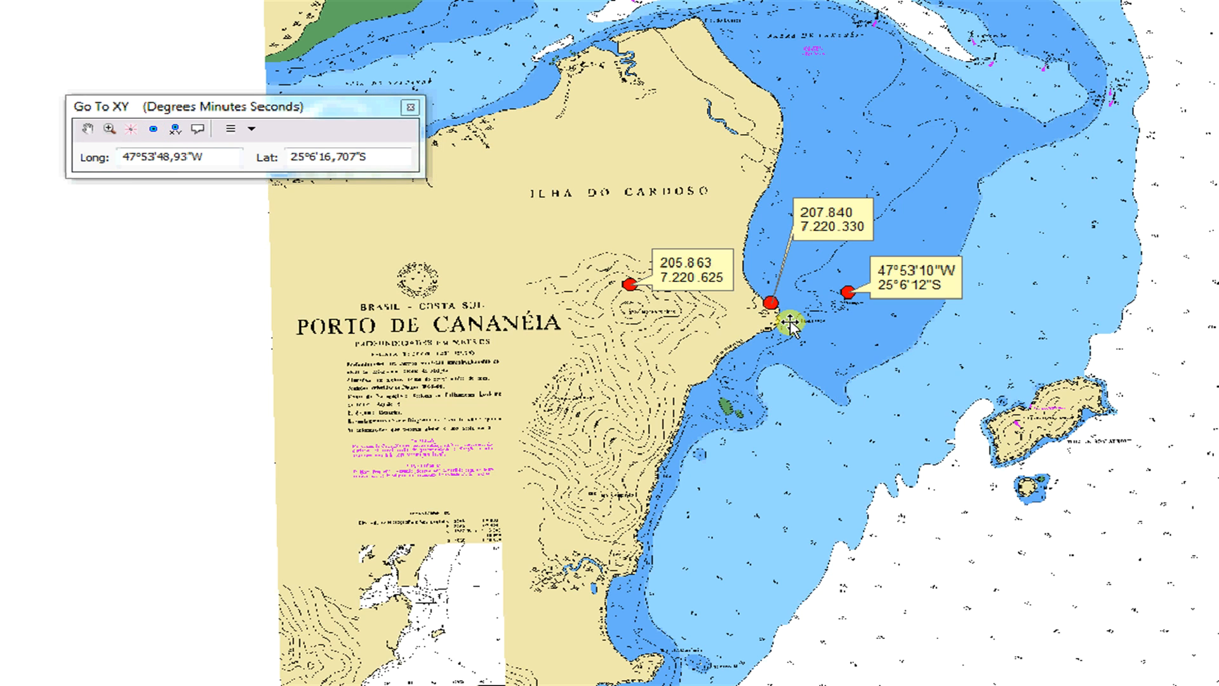
Add a coordinate-labelled point at 47°53'48,93"W, 25°6'16,707"S, try moving it slightly down, and delete it.
click(170, 132)
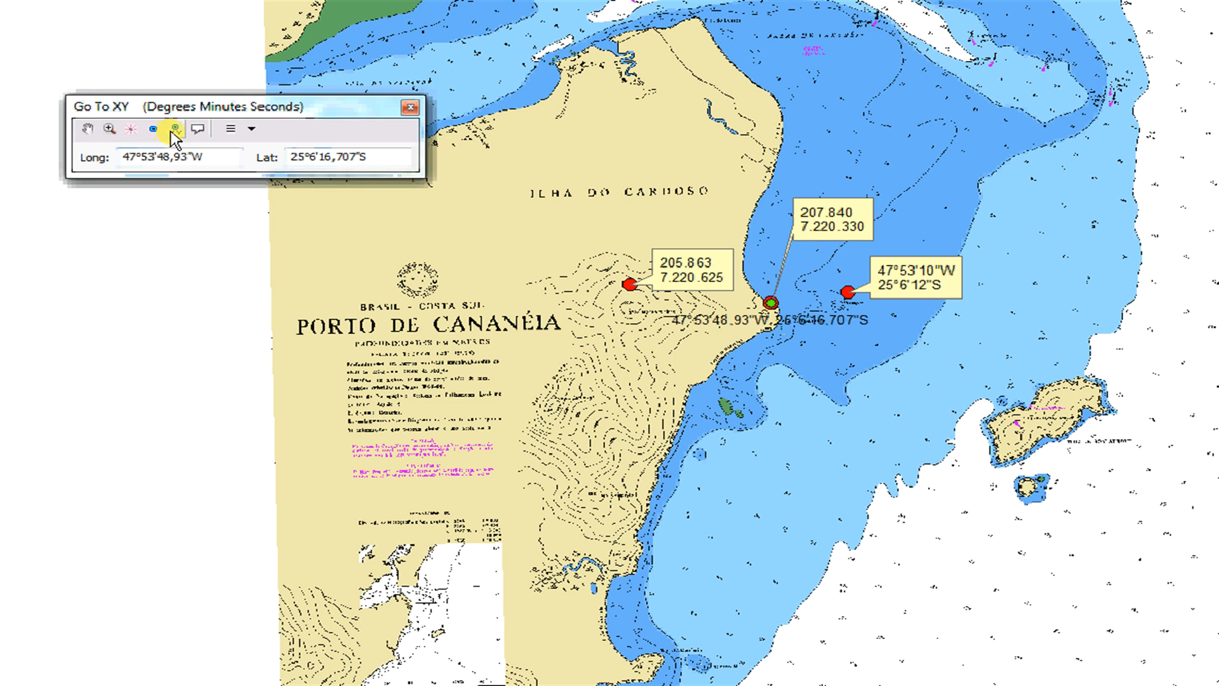
double_click(675, 322)
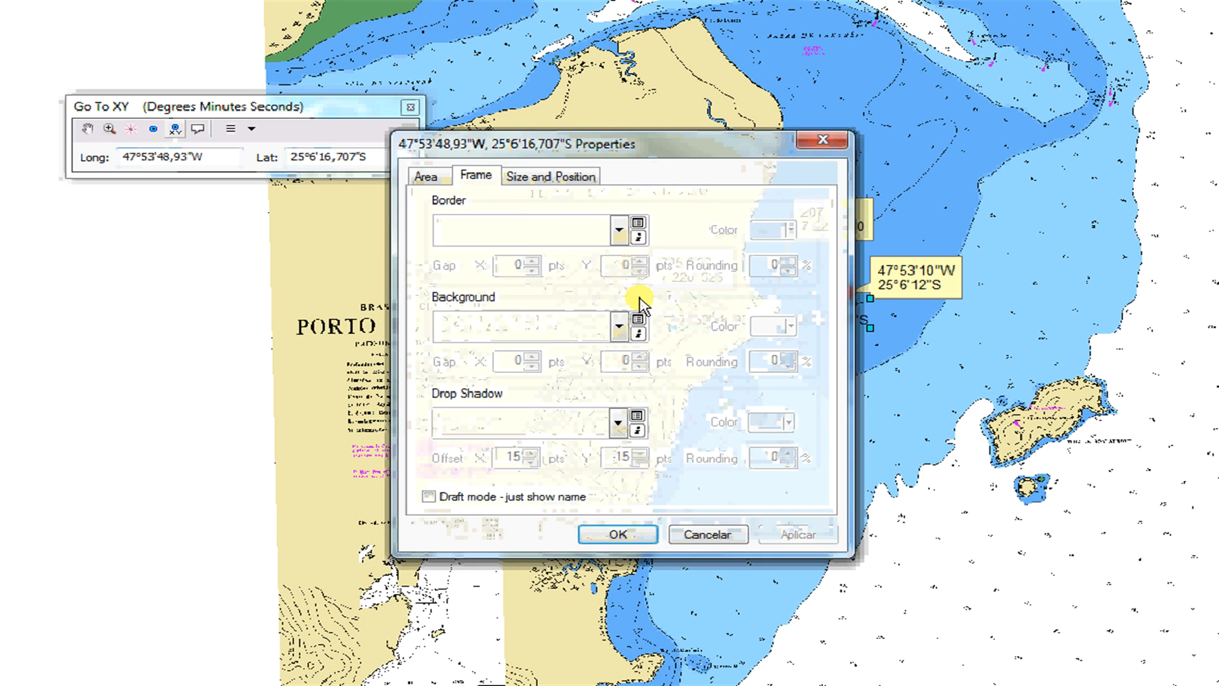
click(701, 538)
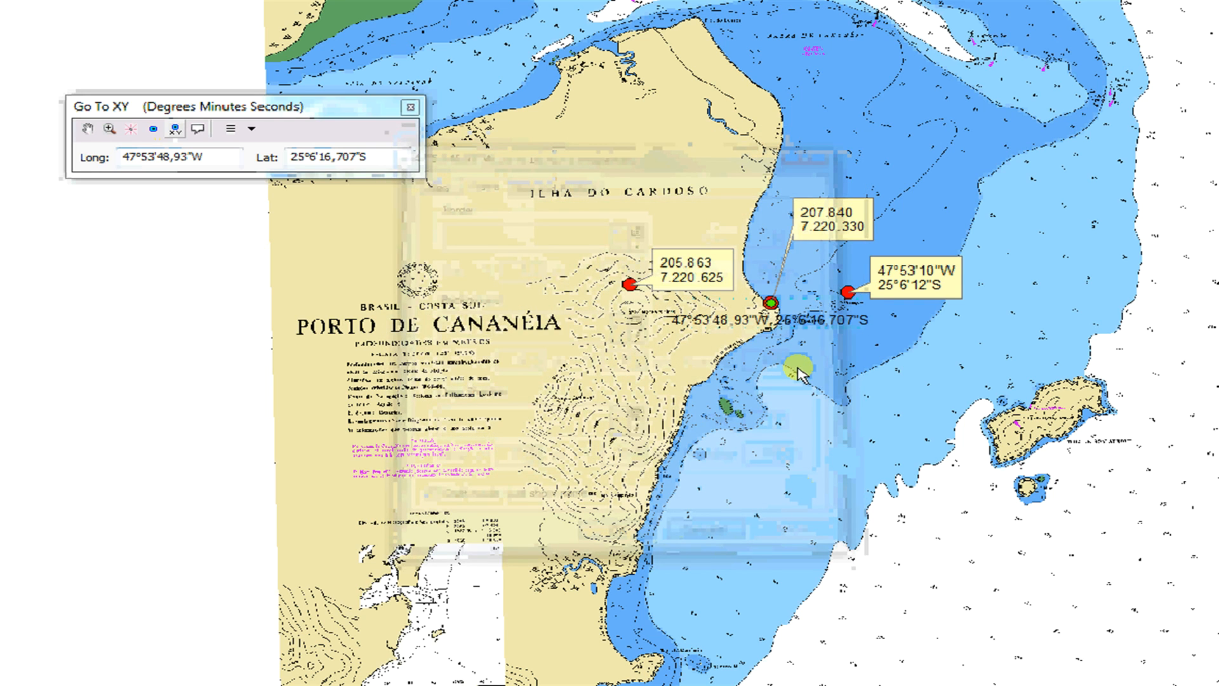
double_click(784, 316)
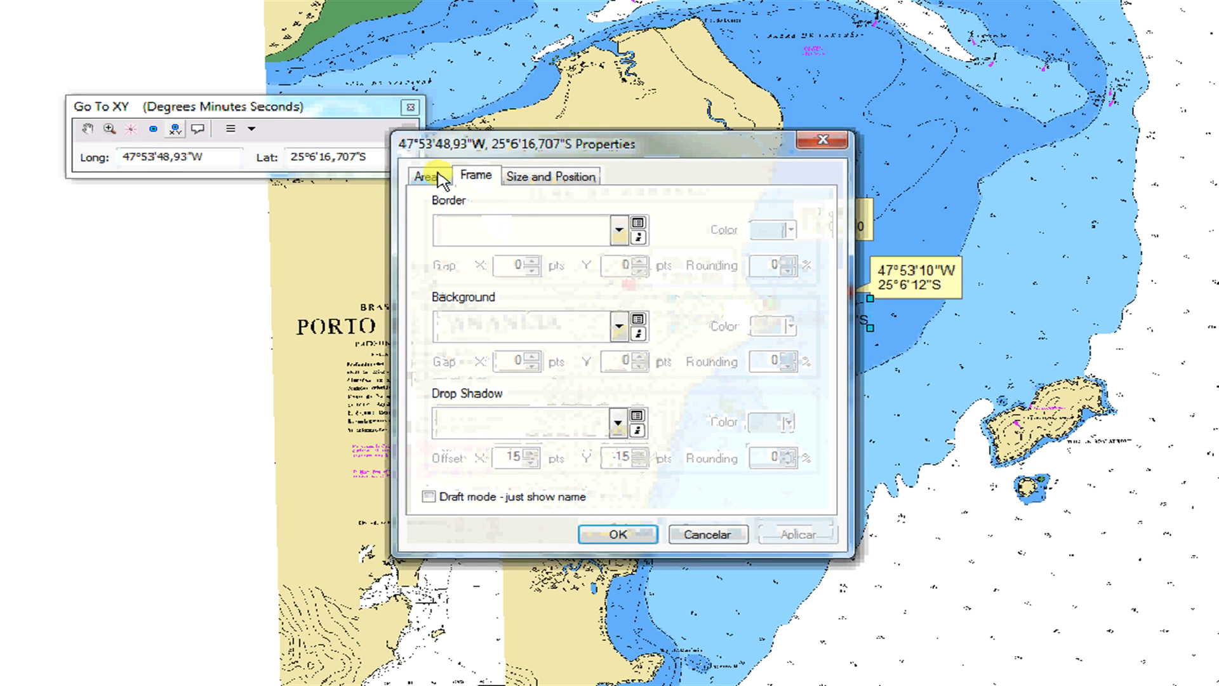
click(706, 534)
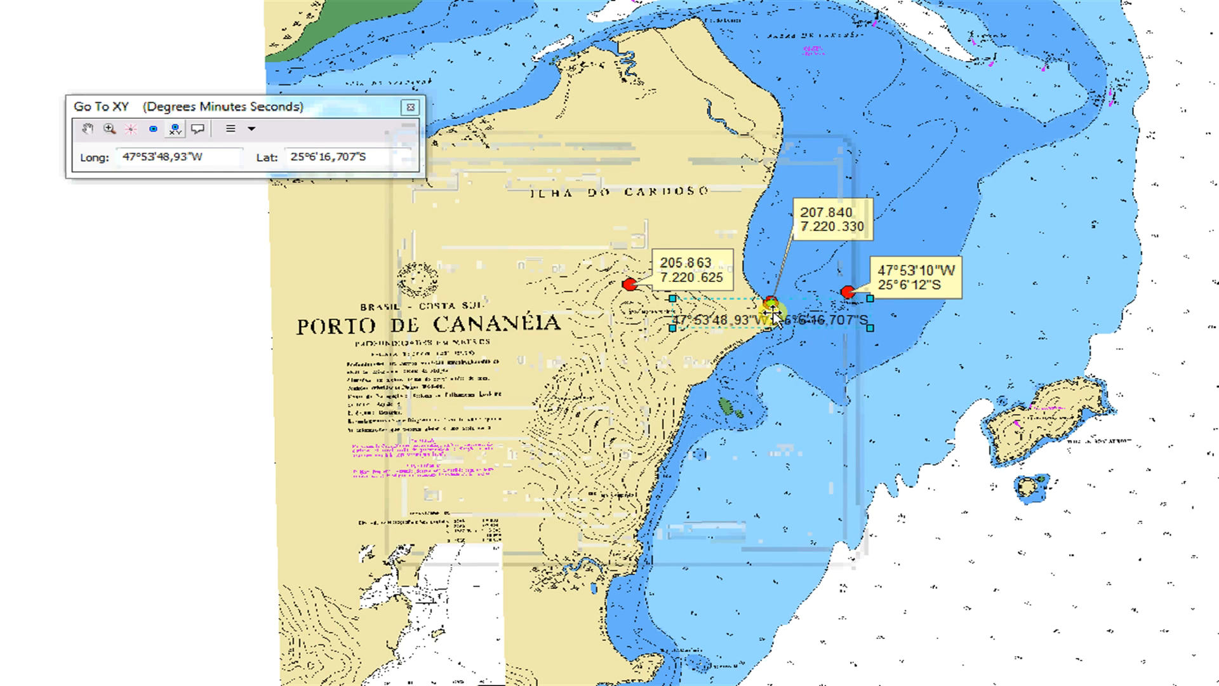
drag(773, 312, 775, 331)
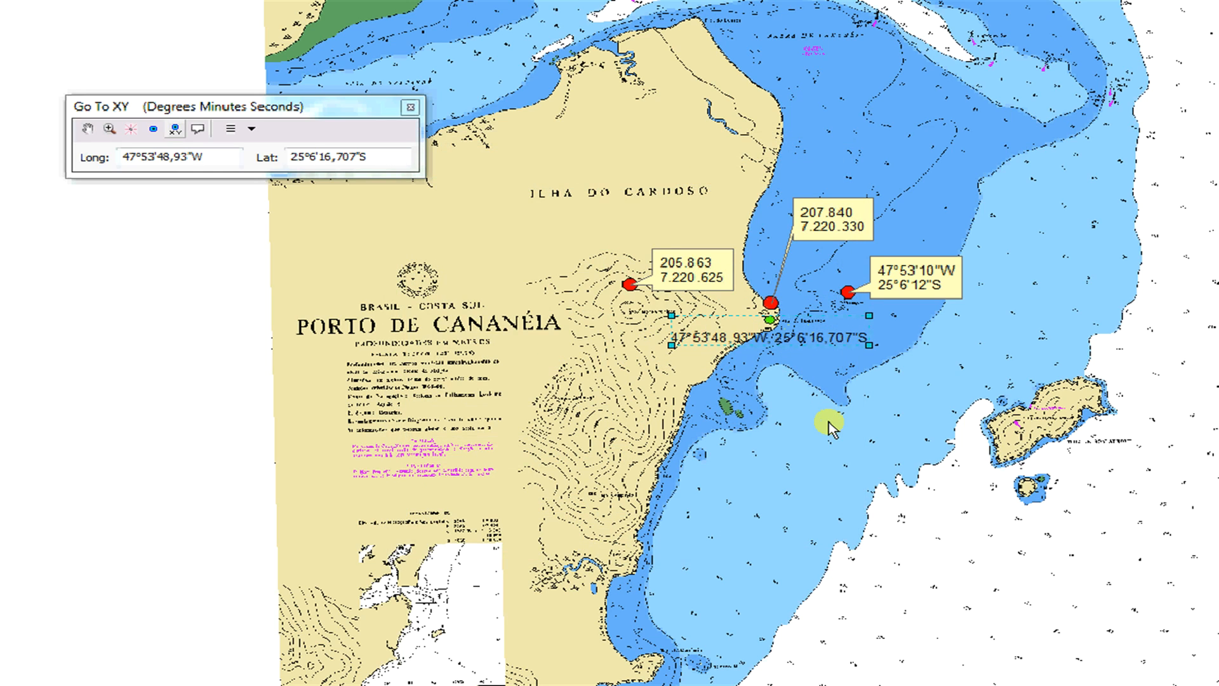
key(Delete)
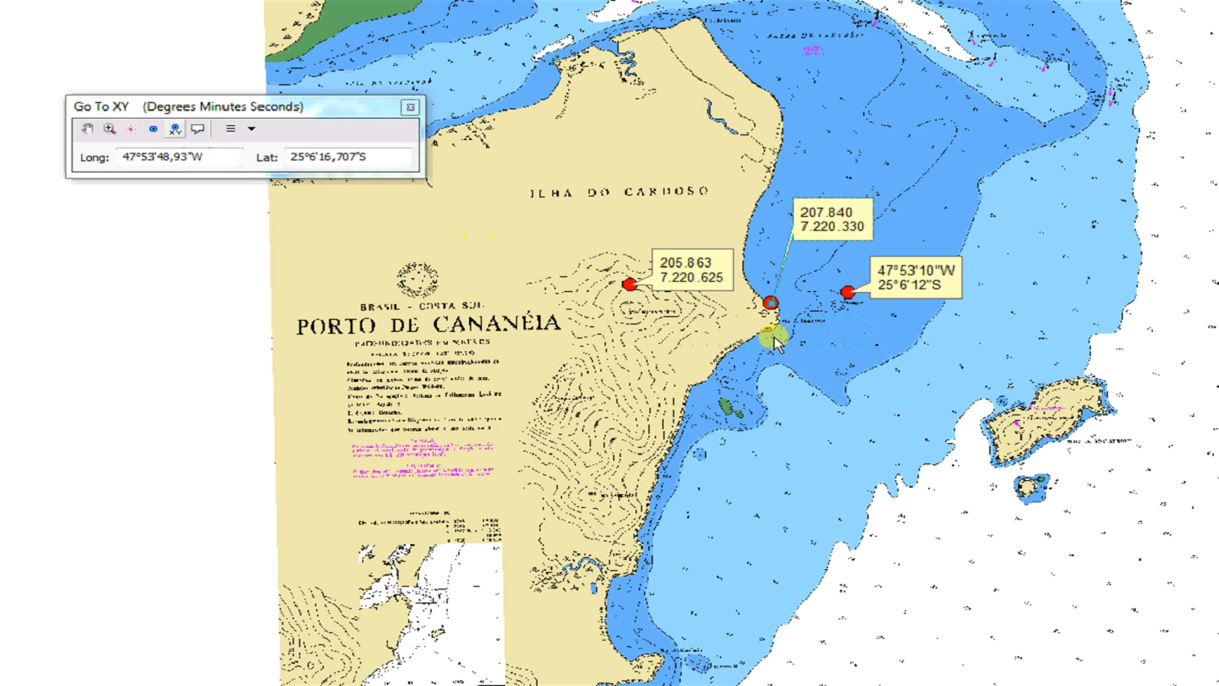
Add a callout at 47°53'48,93"W, 25°6'16,707"S and split its longitude and latitude onto two lines.
click(771, 303)
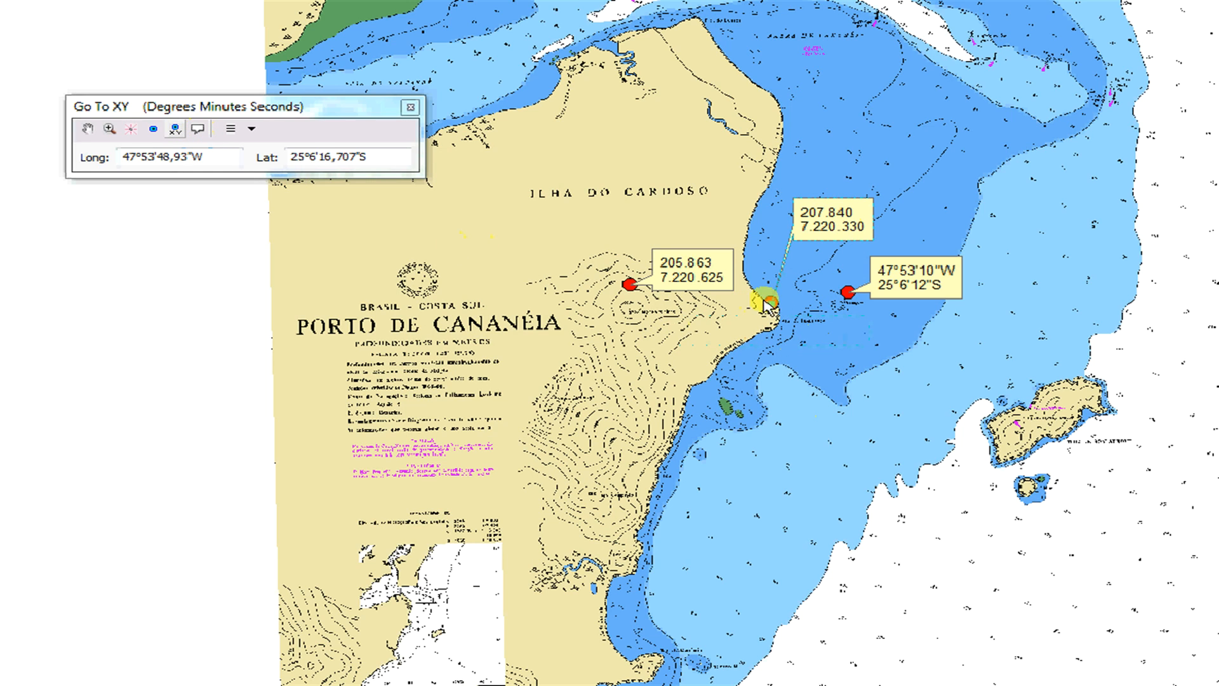
click(198, 128)
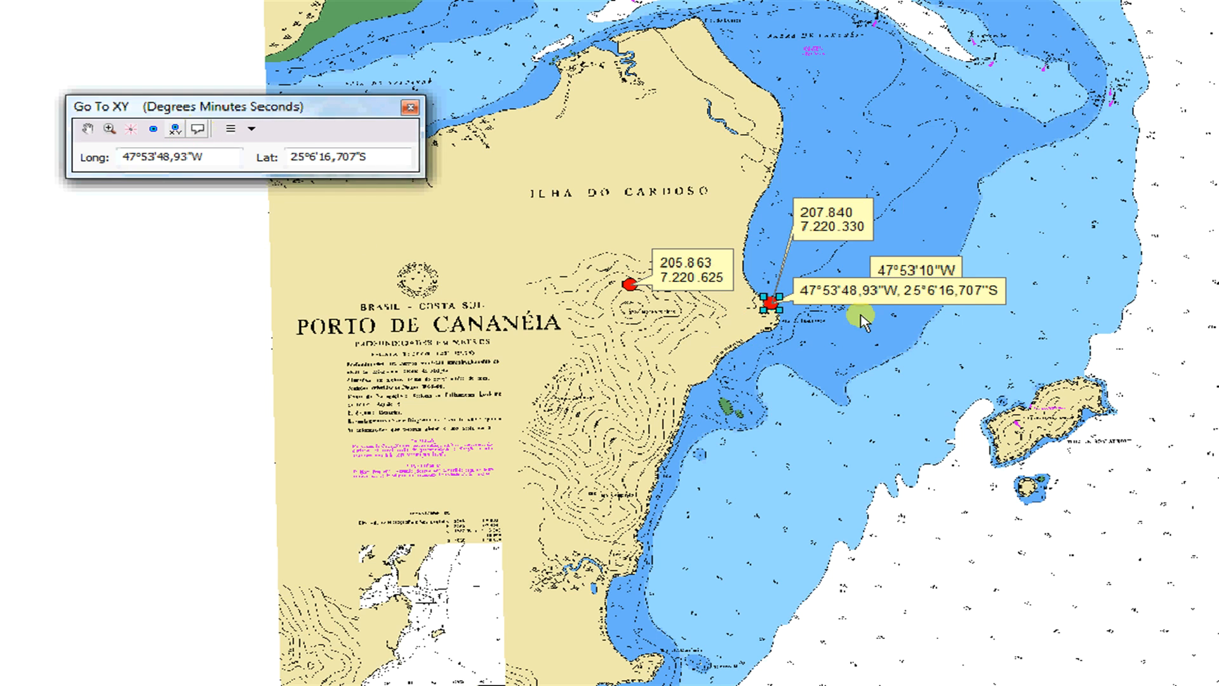
double_click(819, 296)
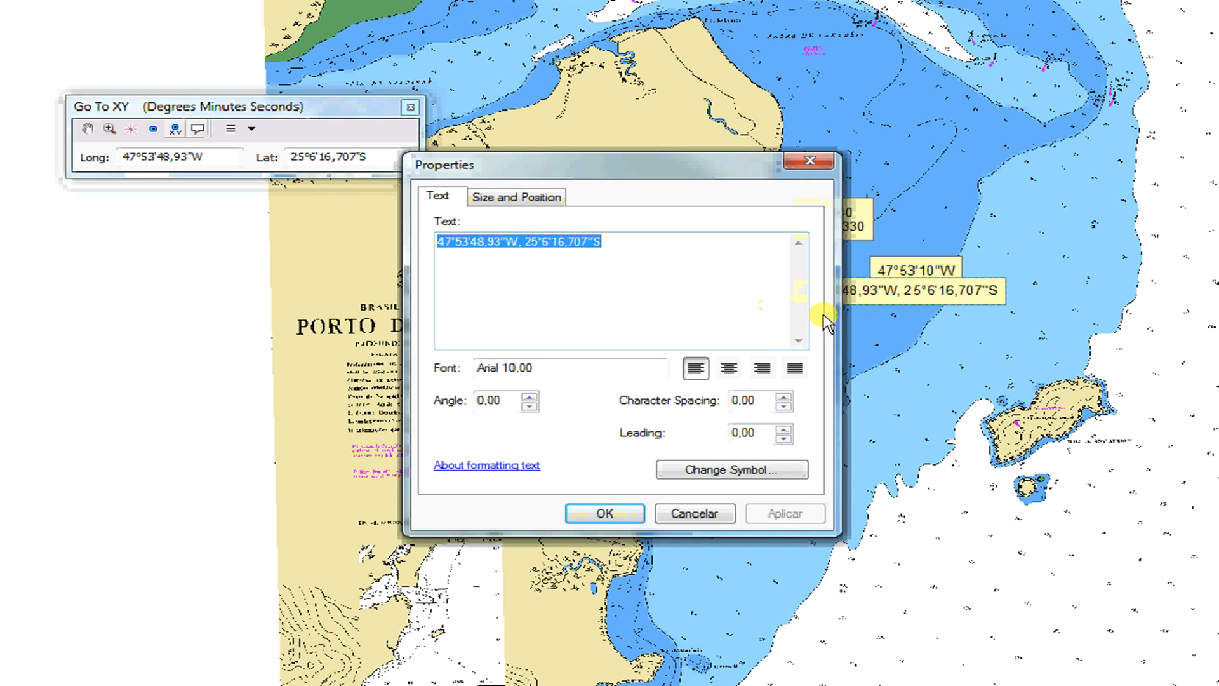
click(526, 240)
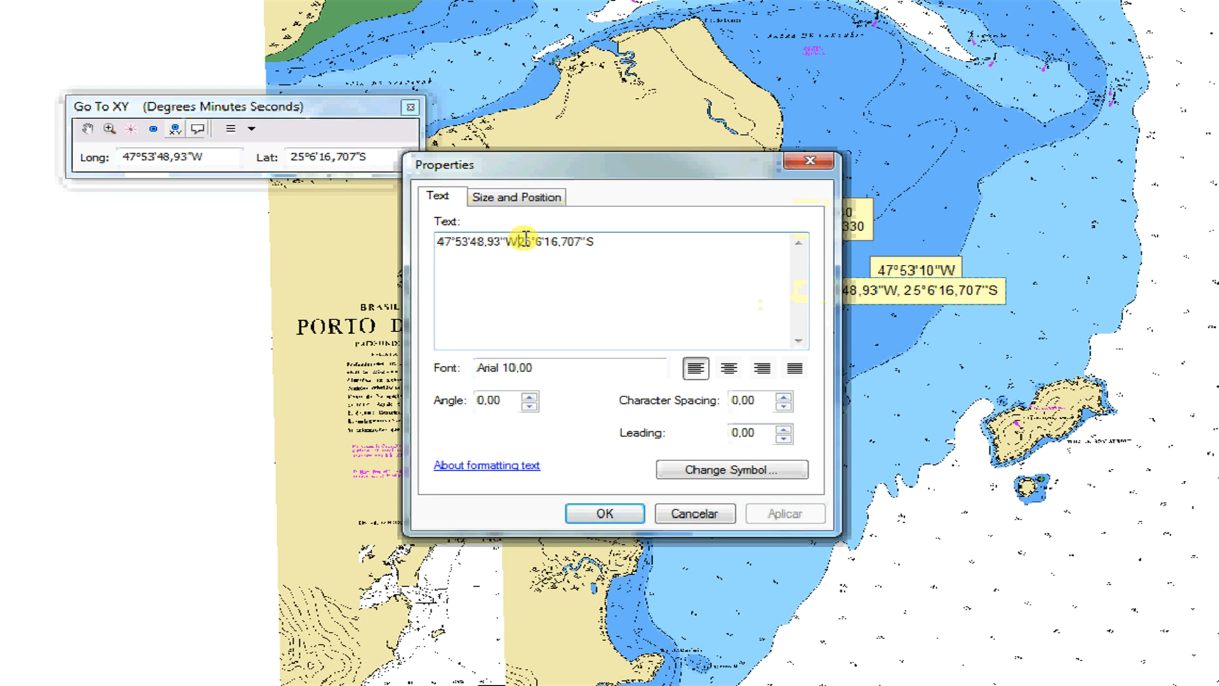
key(Return)
click(590, 514)
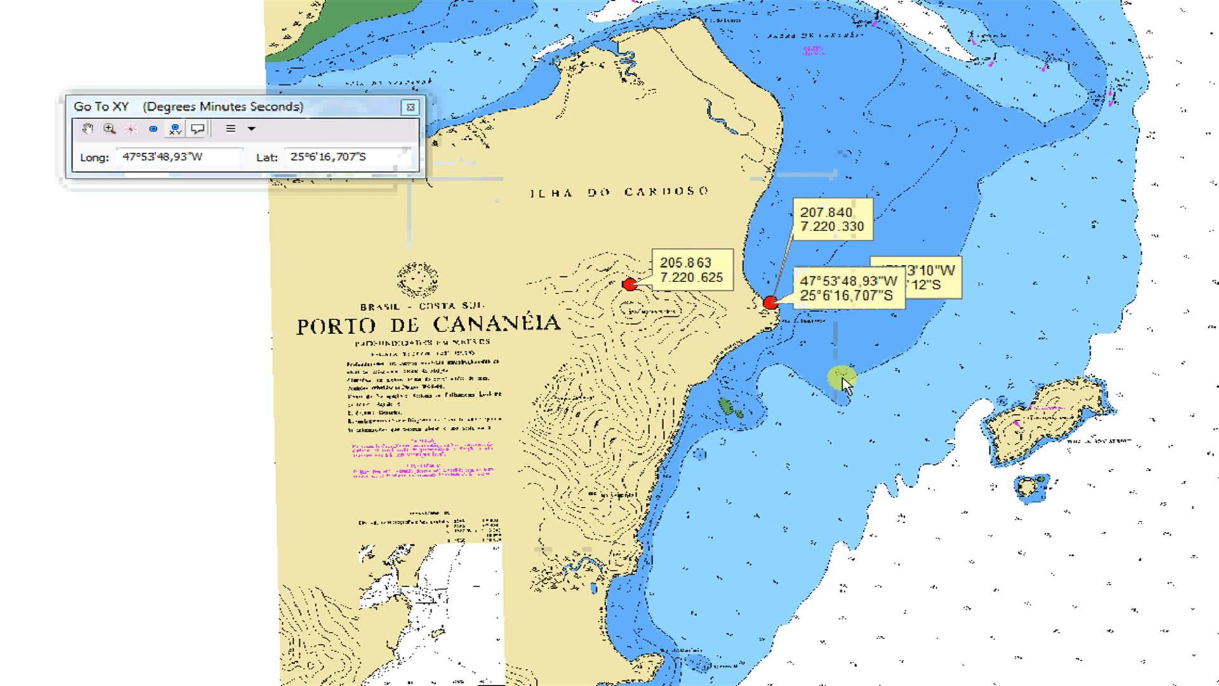
Move the 47°53'48,93"W, 25°6'16,707"S callout below its red point so it no longer overlaps the neighbouring callout.
click(825, 317)
drag(826, 292, 832, 426)
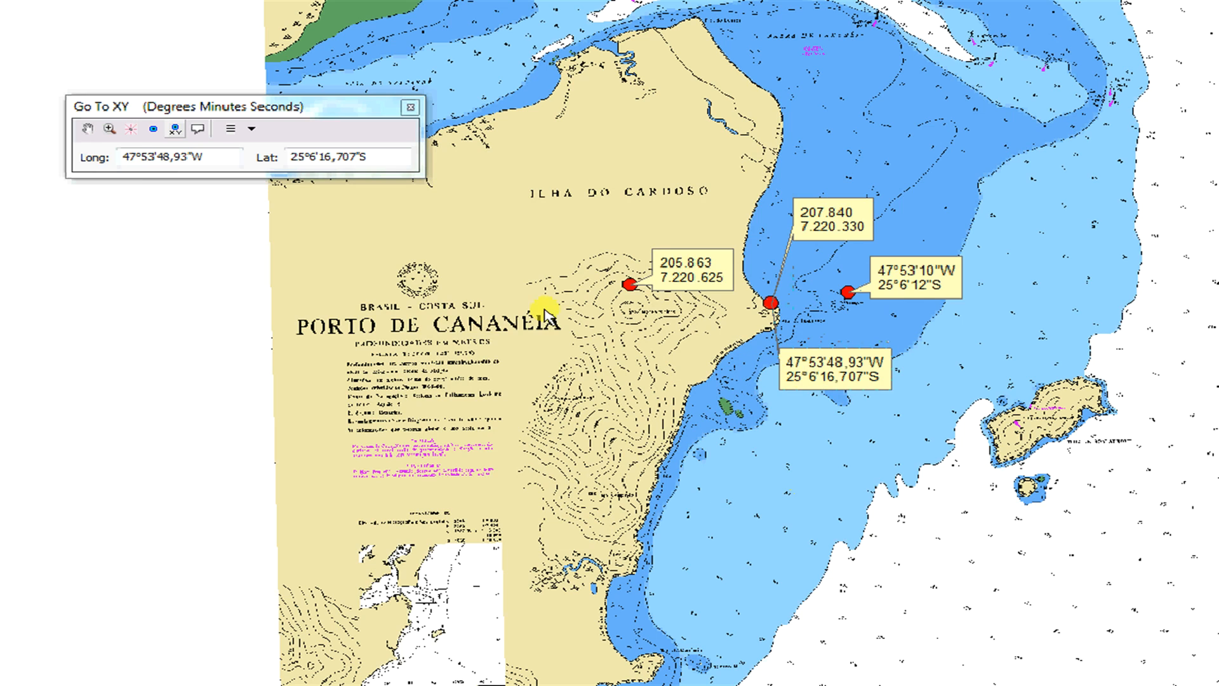
click(109, 130)
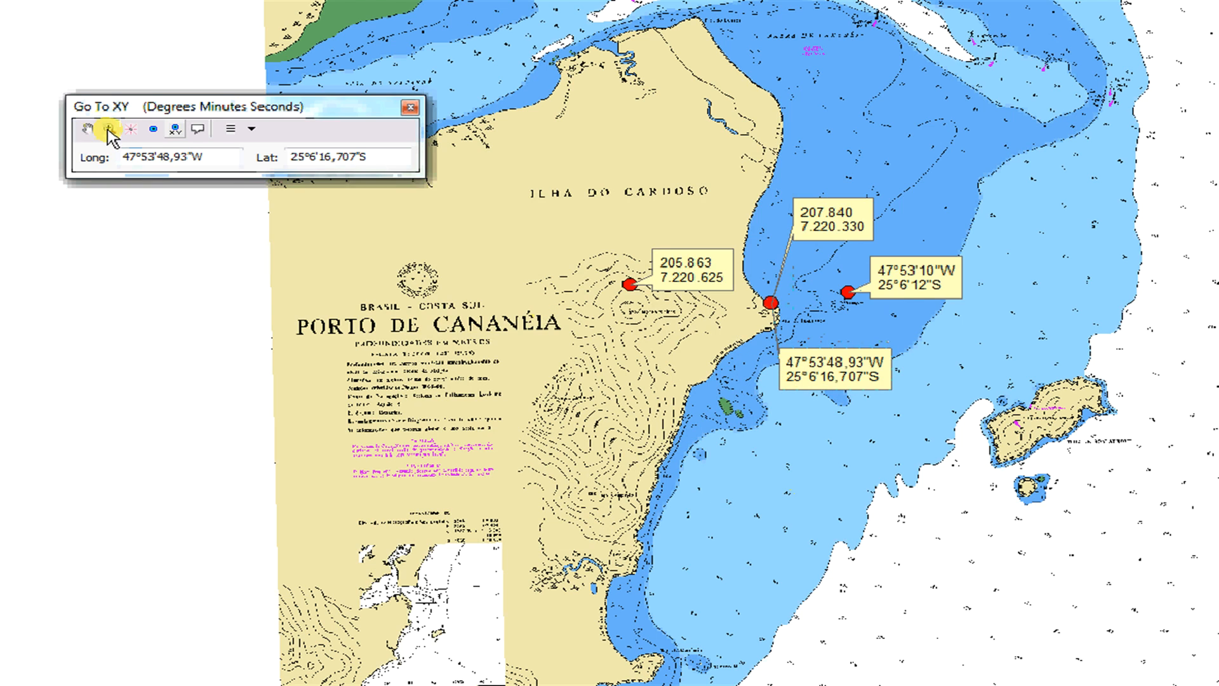
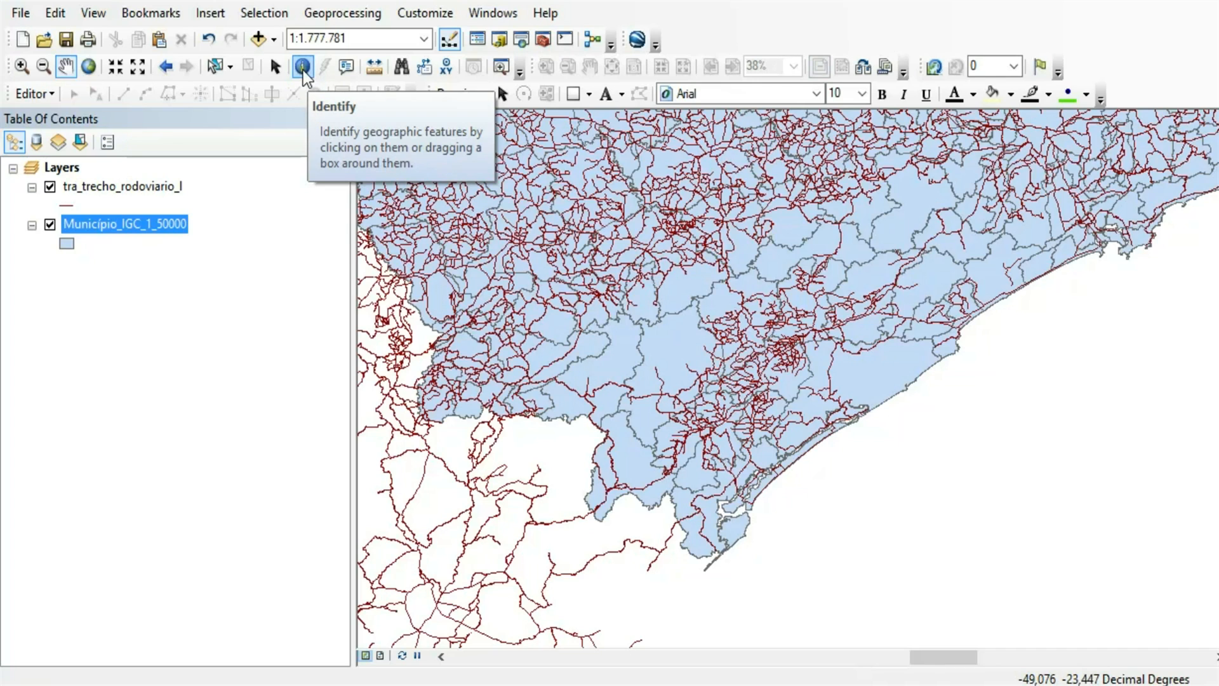
Identify the tra_trecho_rodoviario_l road segment near the southwestern municipality border and examine its attributes and location.
click(303, 67)
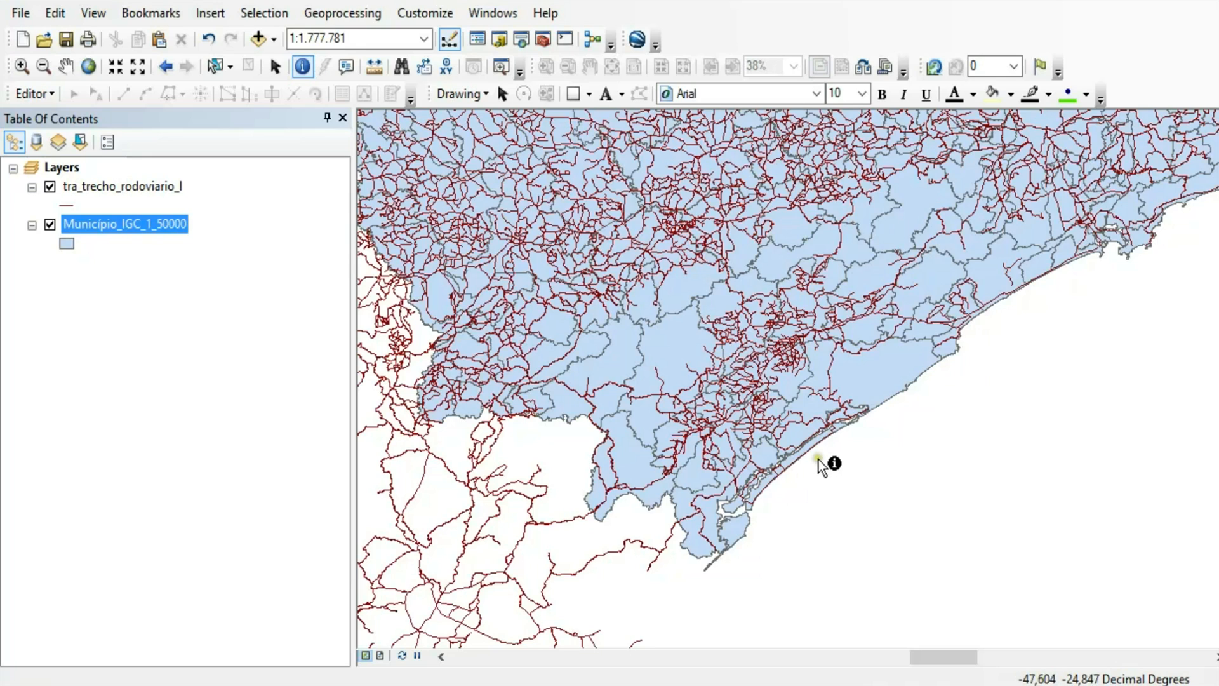
click(896, 464)
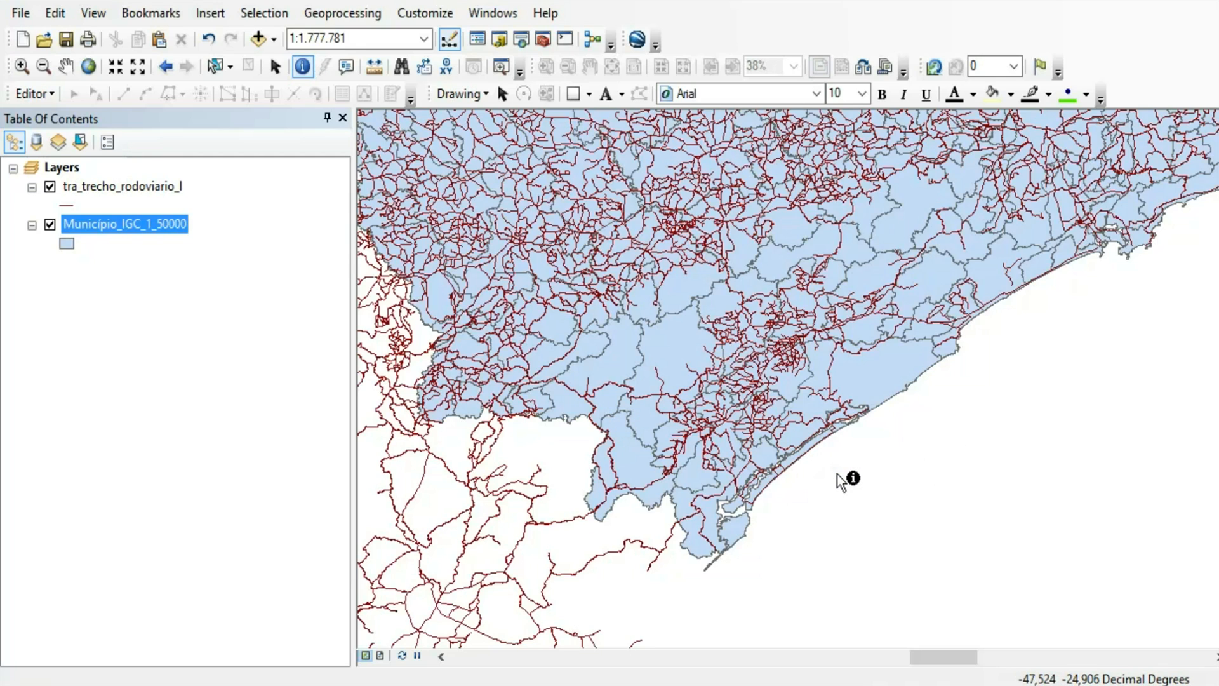
click(646, 487)
click(646, 487)
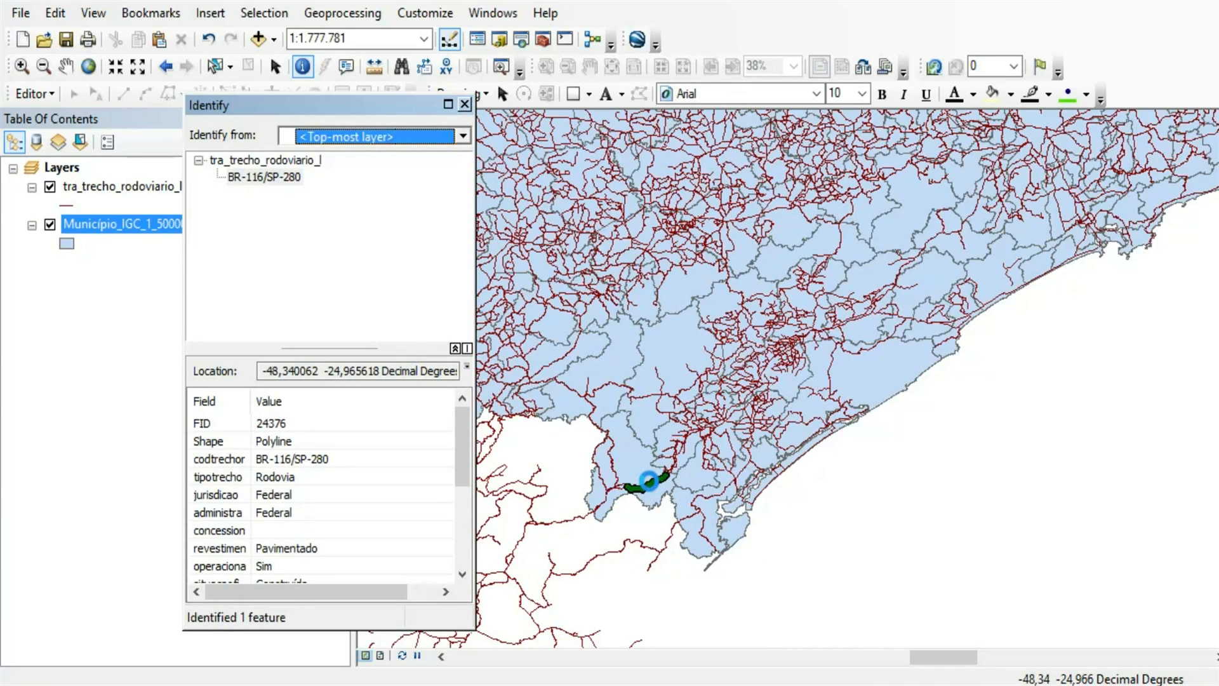
click(276, 175)
mouse_move(468, 425)
mouse_down()
mouse_move(464, 509)
mouse_move(473, 417)
mouse_up()
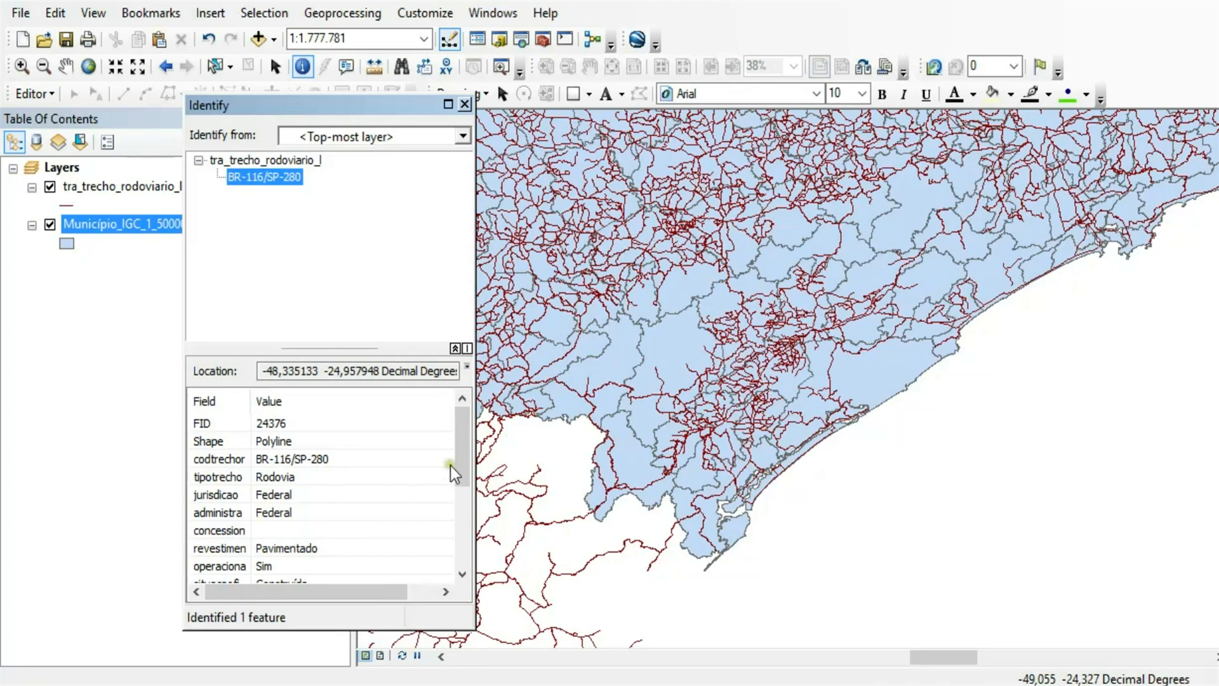
mouse_move(464, 440)
mouse_down()
mouse_move(460, 490)
mouse_move(464, 446)
mouse_up()
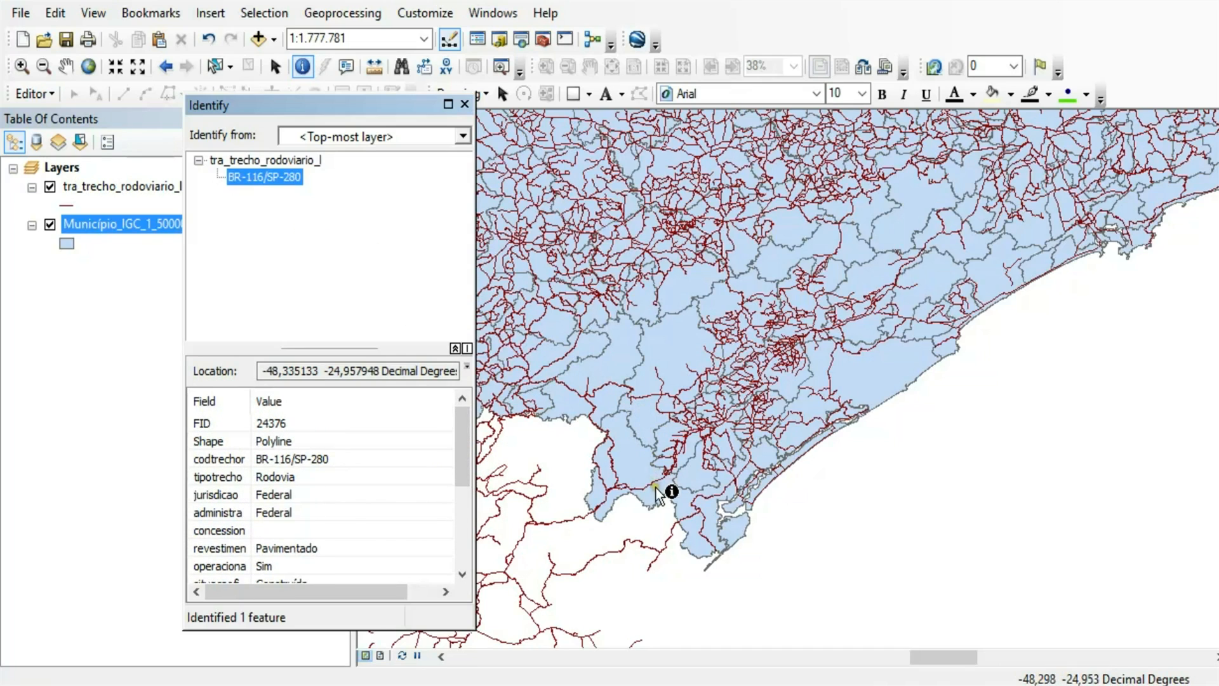
Identify several road segments together across an area at the southwestern state border.
click(613, 480)
click(640, 531)
click(643, 551)
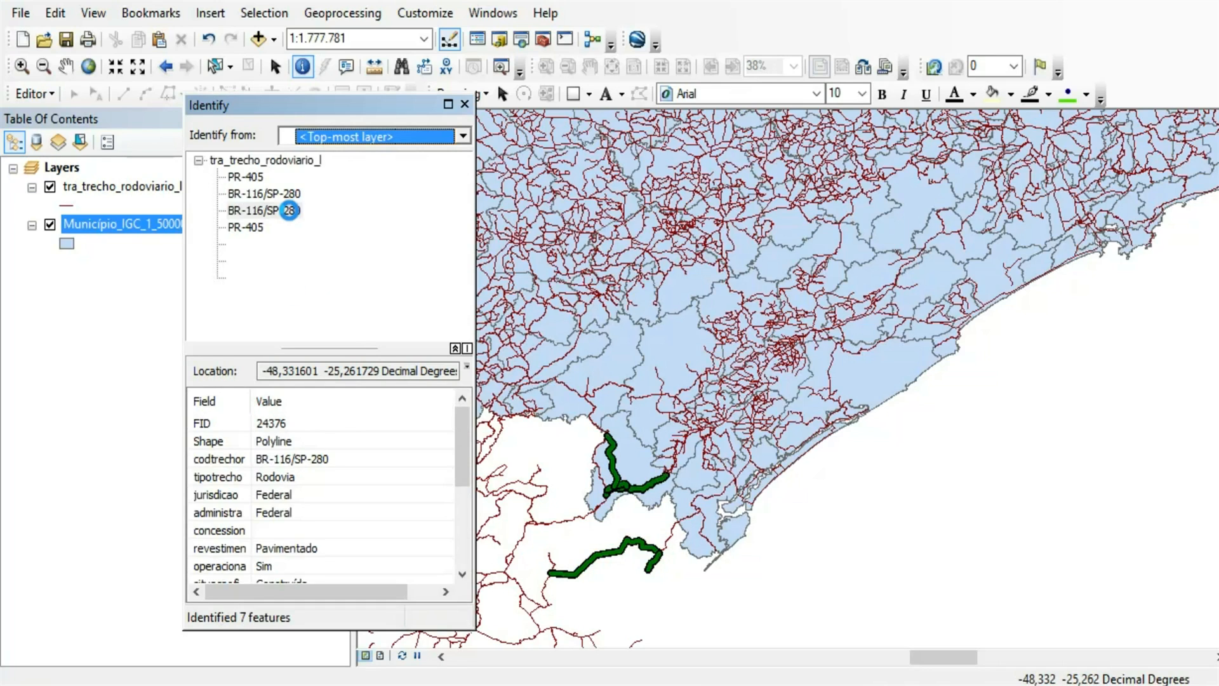
Examine the attributes and map location of the identified PR-405, BR-116/SP-280 and unnamed roads, plus the commands offered for PR-405.
click(289, 210)
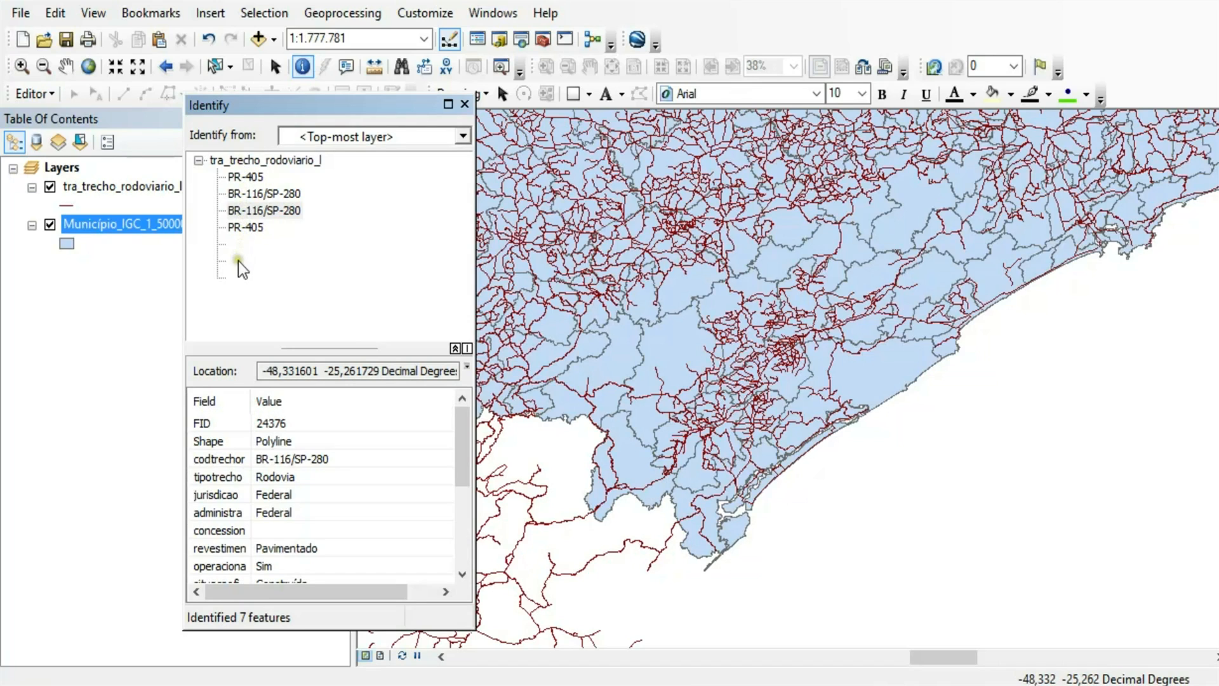
click(236, 178)
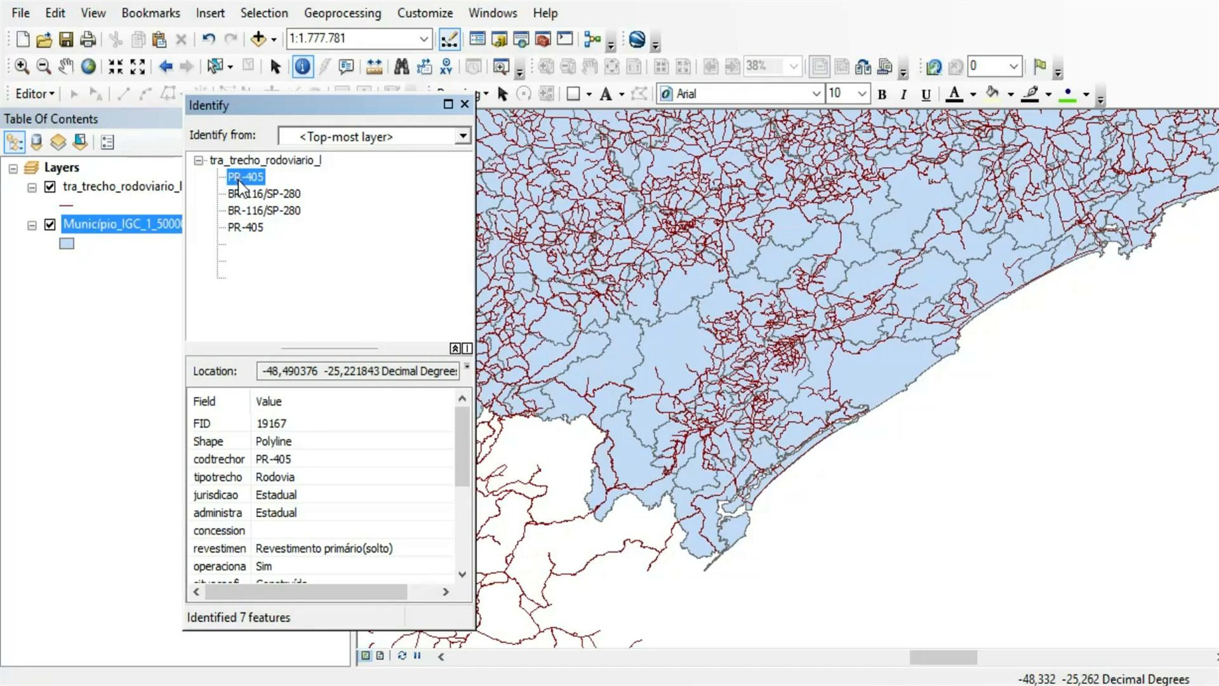
click(242, 198)
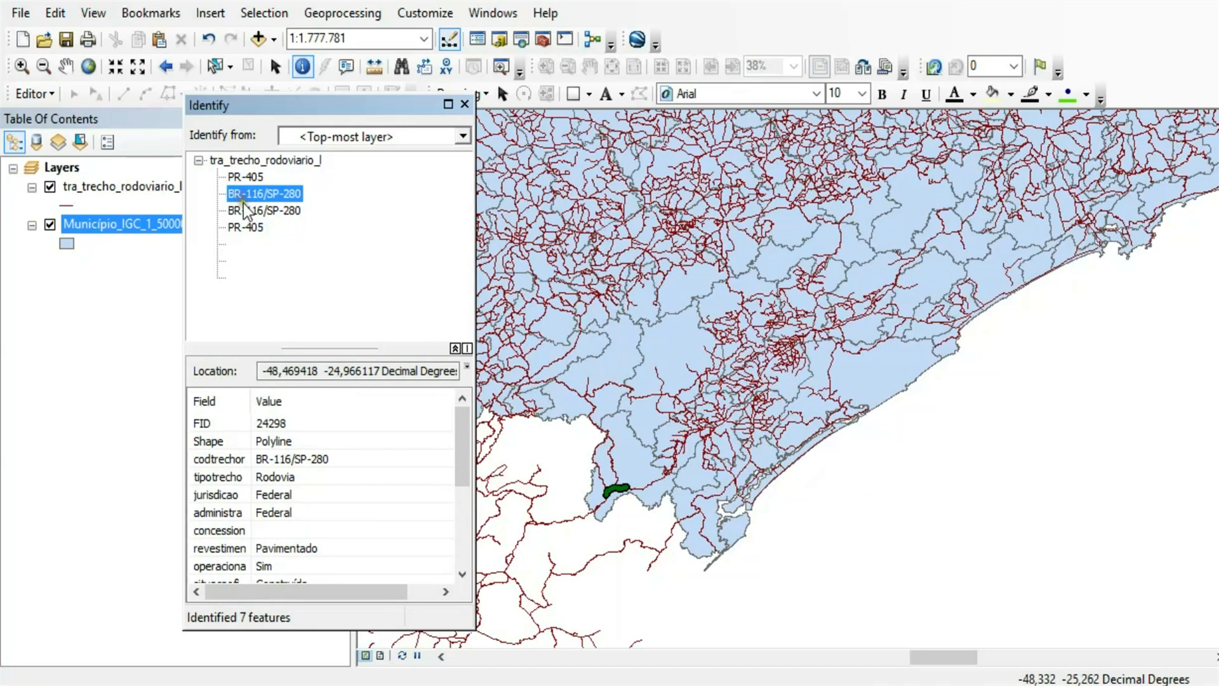
click(249, 212)
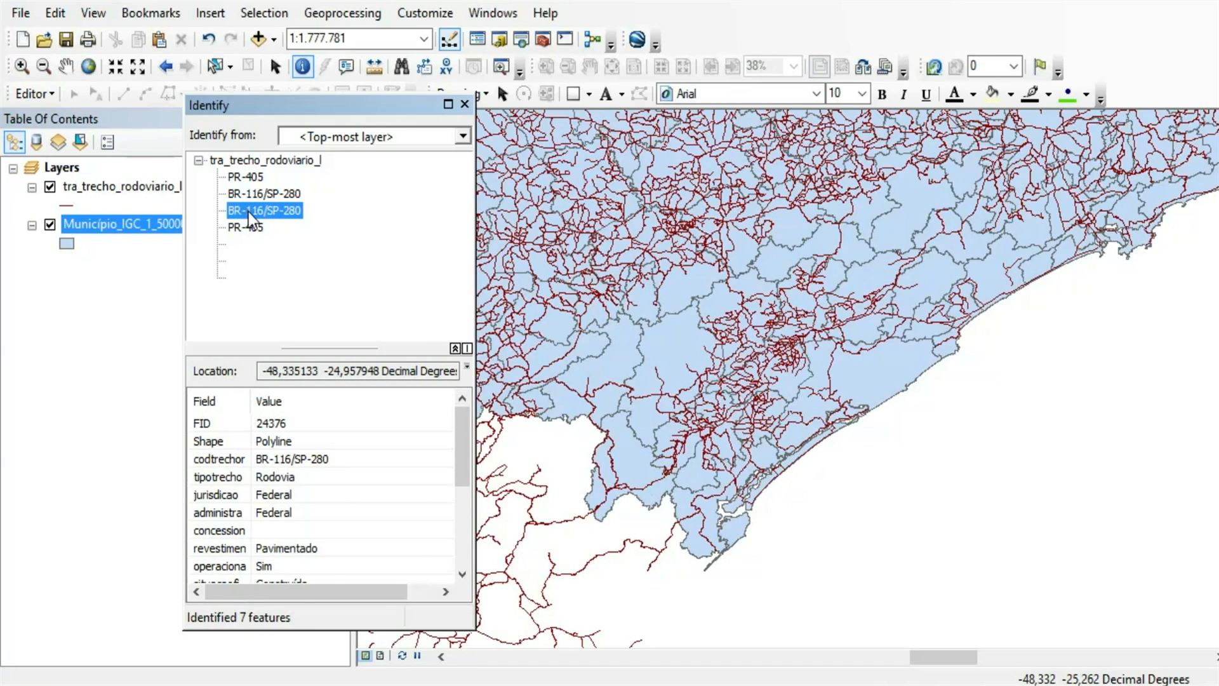
click(230, 260)
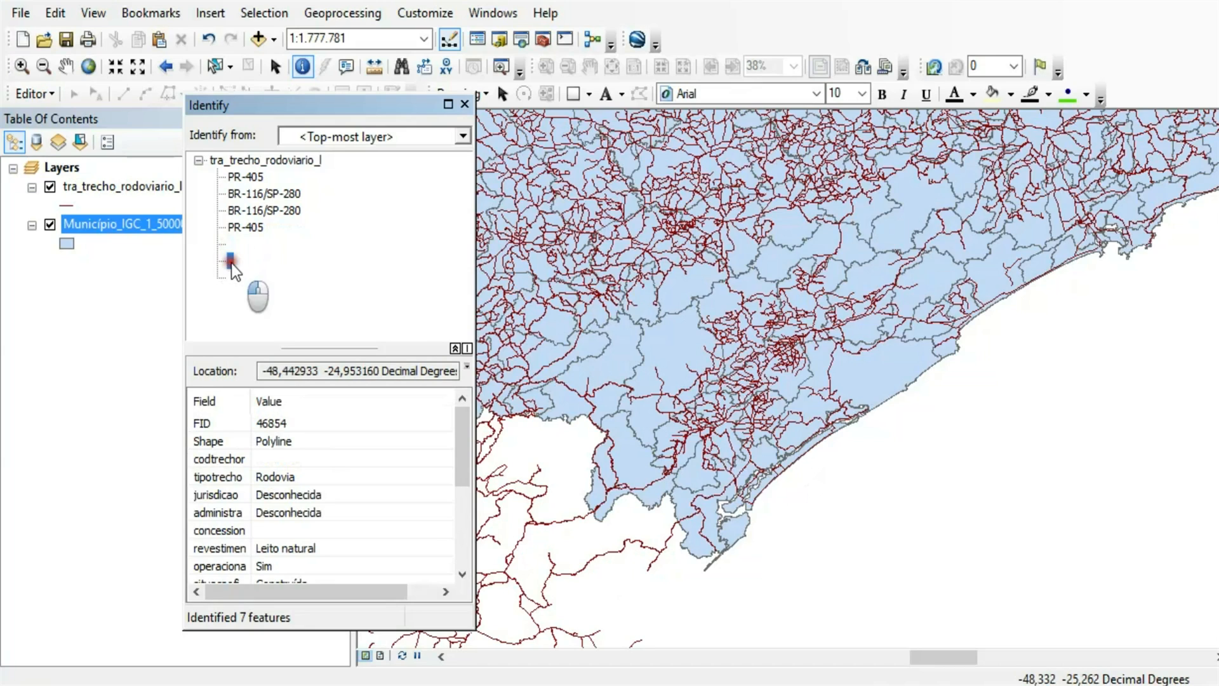
click(232, 280)
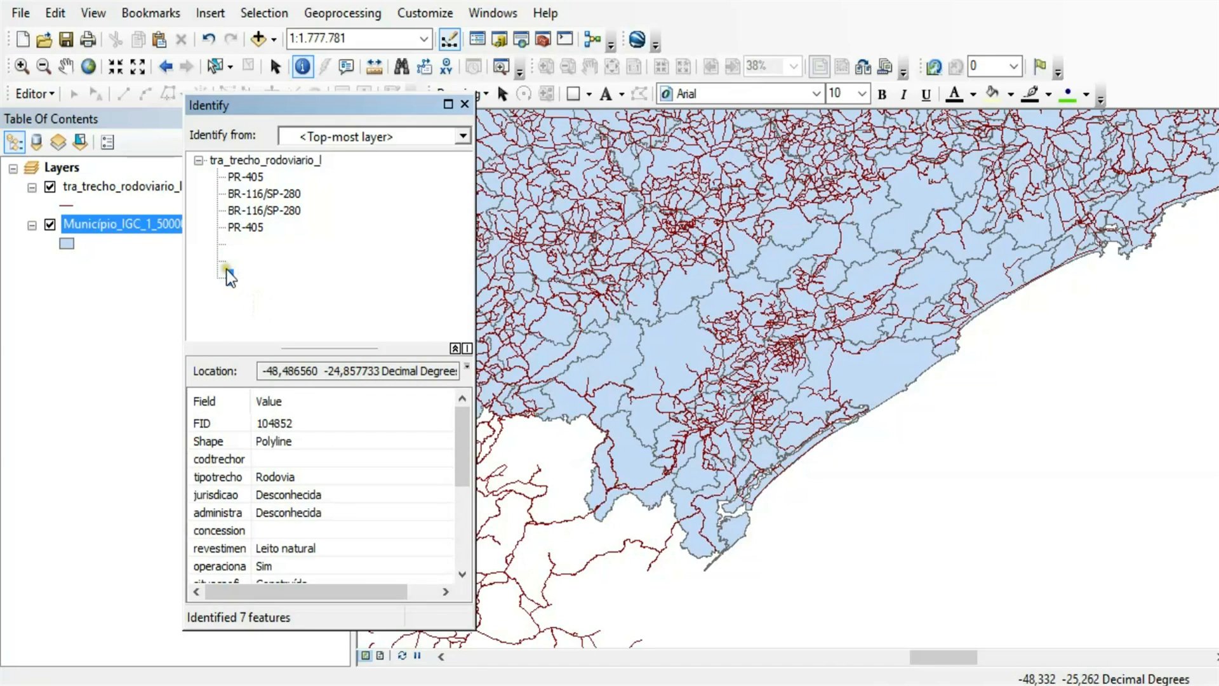
click(229, 265)
click(231, 241)
click(249, 175)
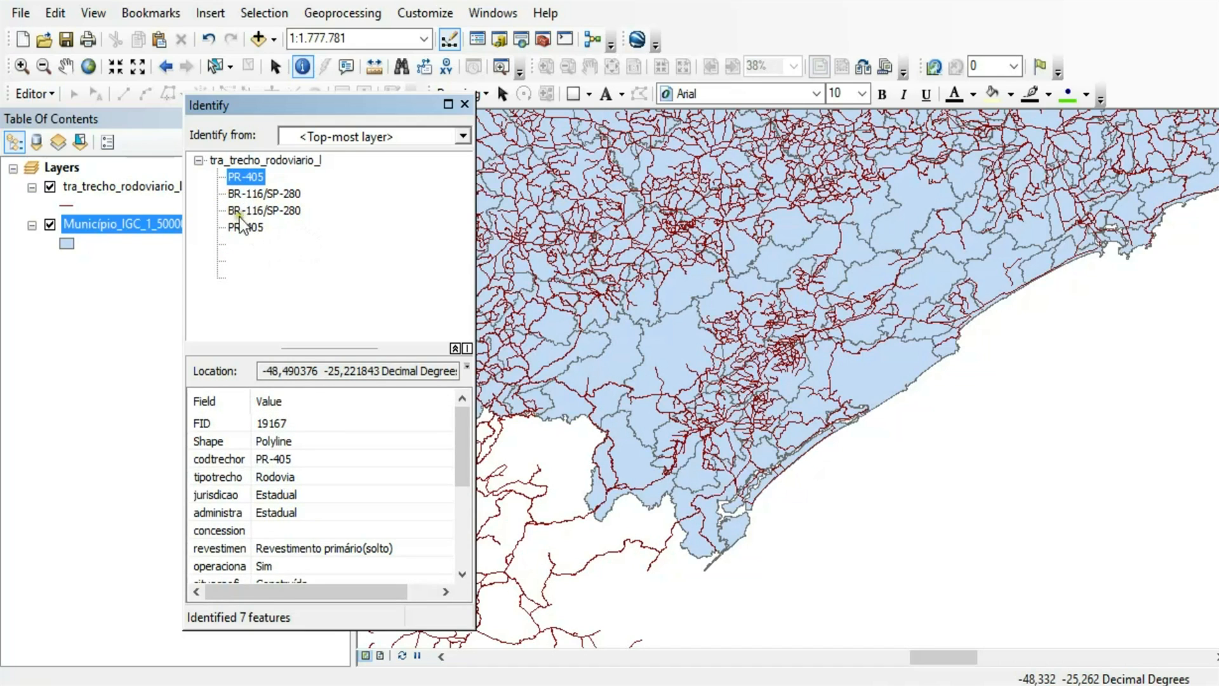
right_click(249, 179)
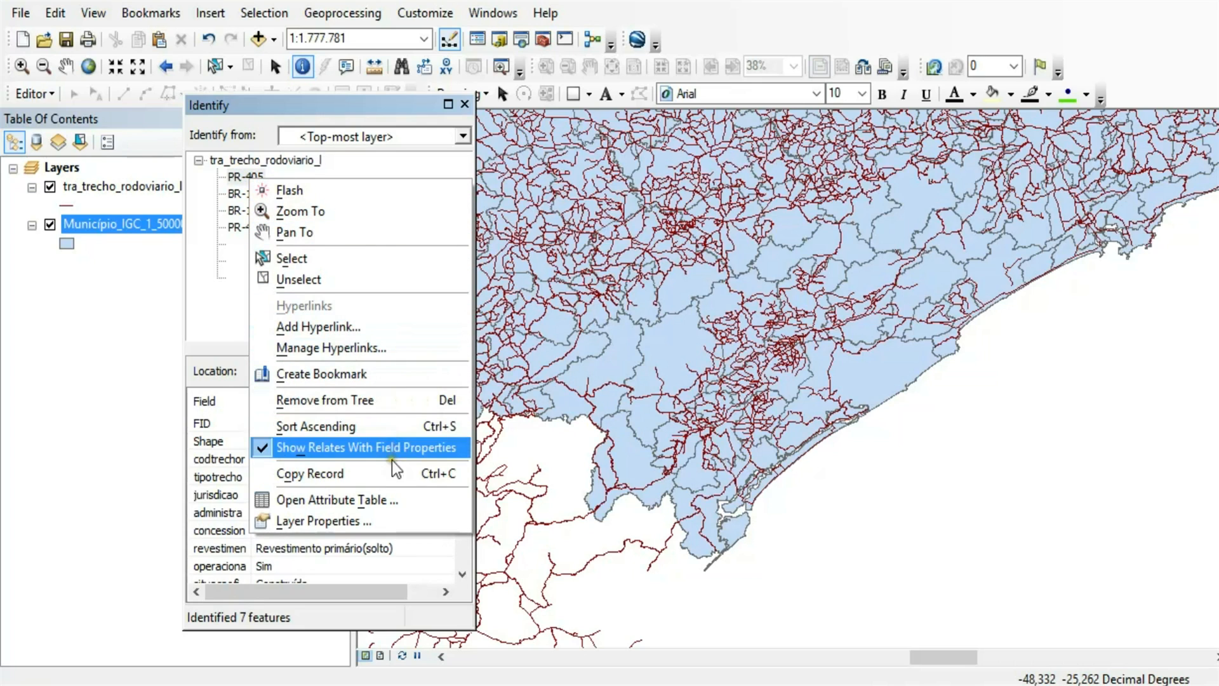
click(257, 112)
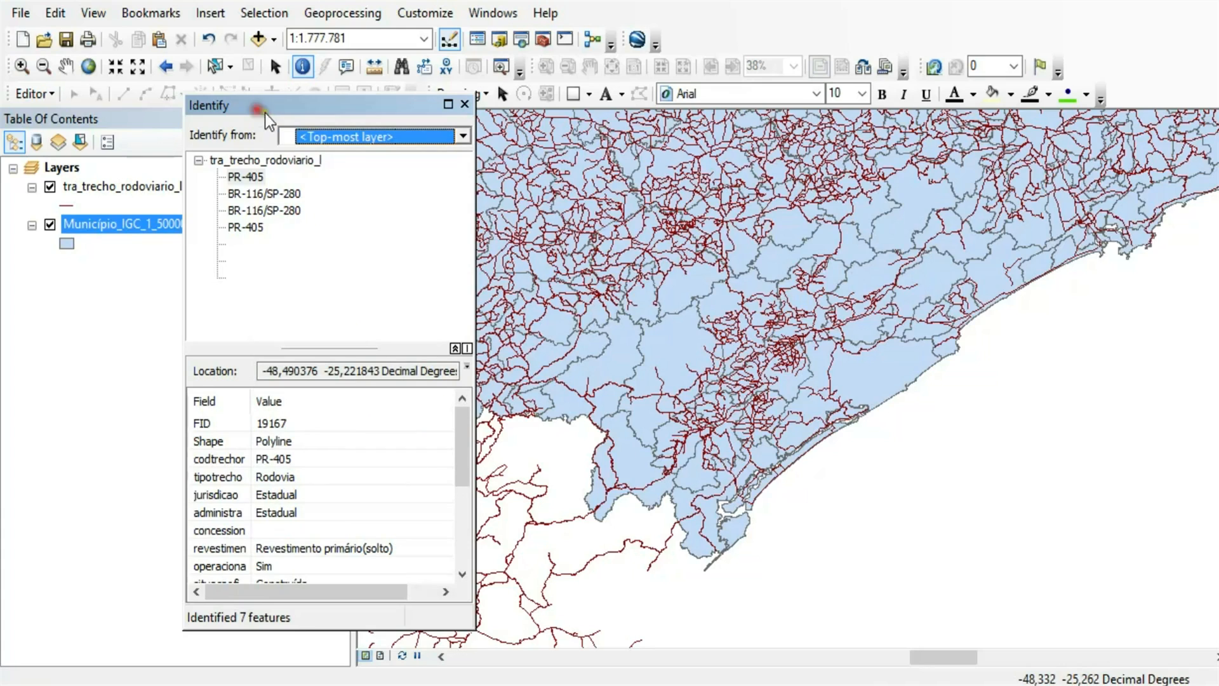
Identify the Eldorado municipality polygon, identify it together with Iporanga, and flash each one to compare their attributes.
click(666, 348)
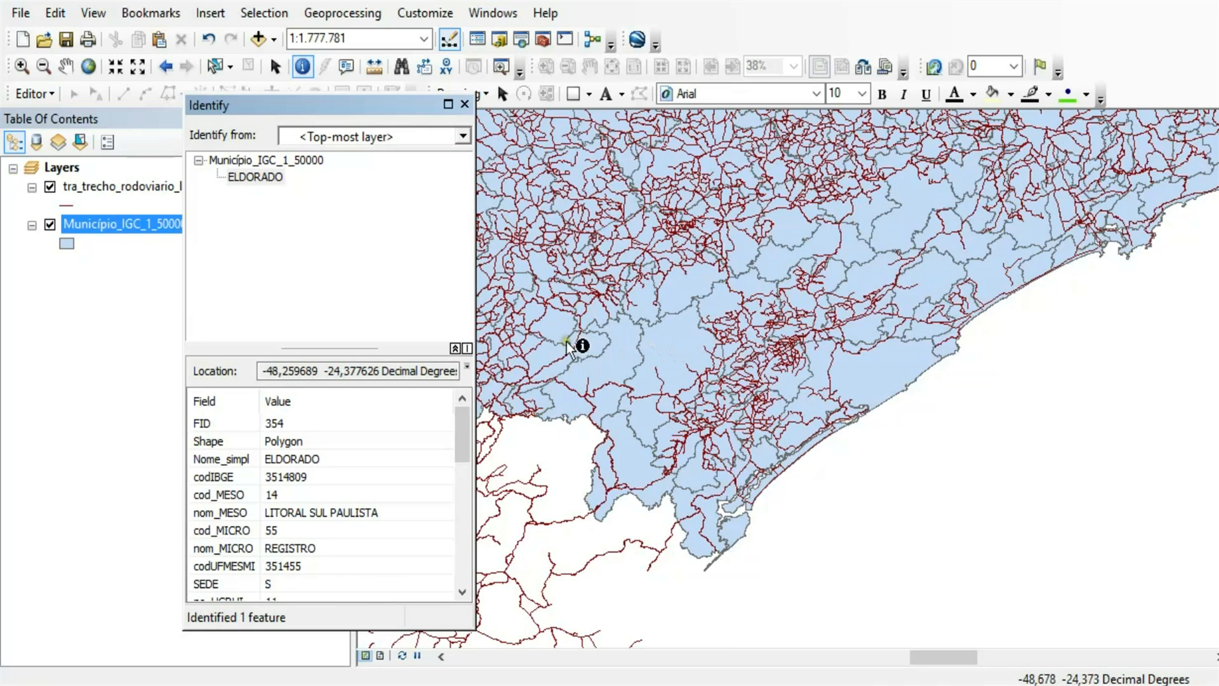
drag(474, 439, 471, 413)
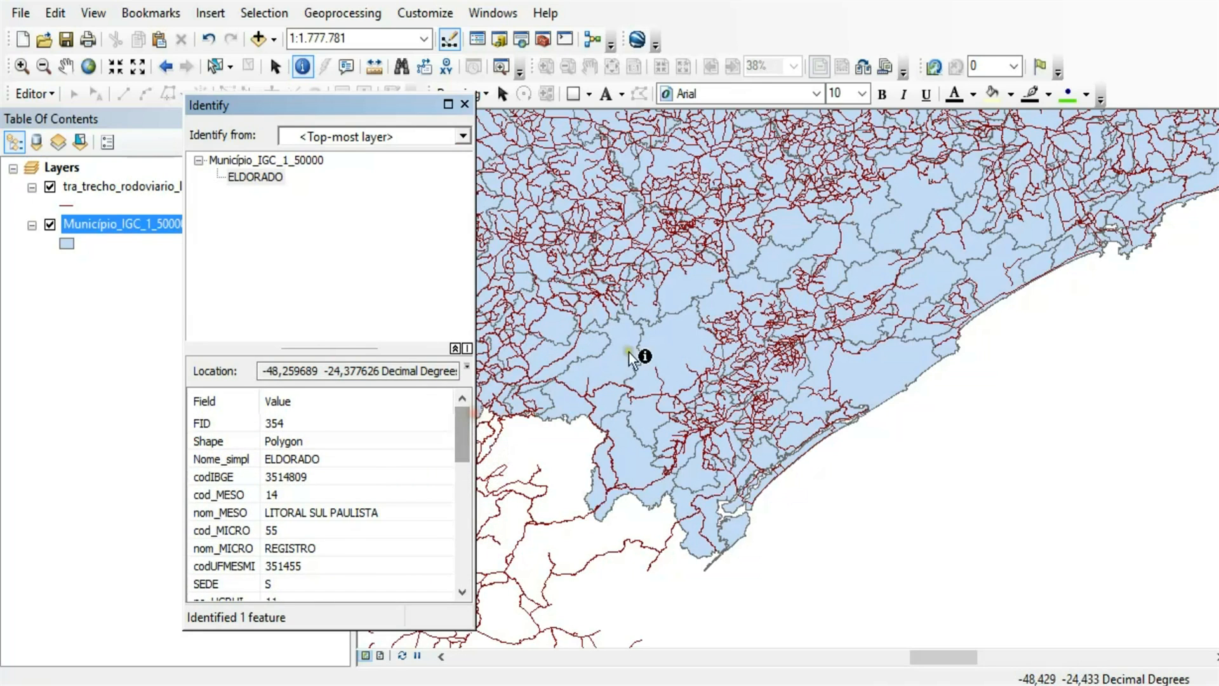
click(660, 348)
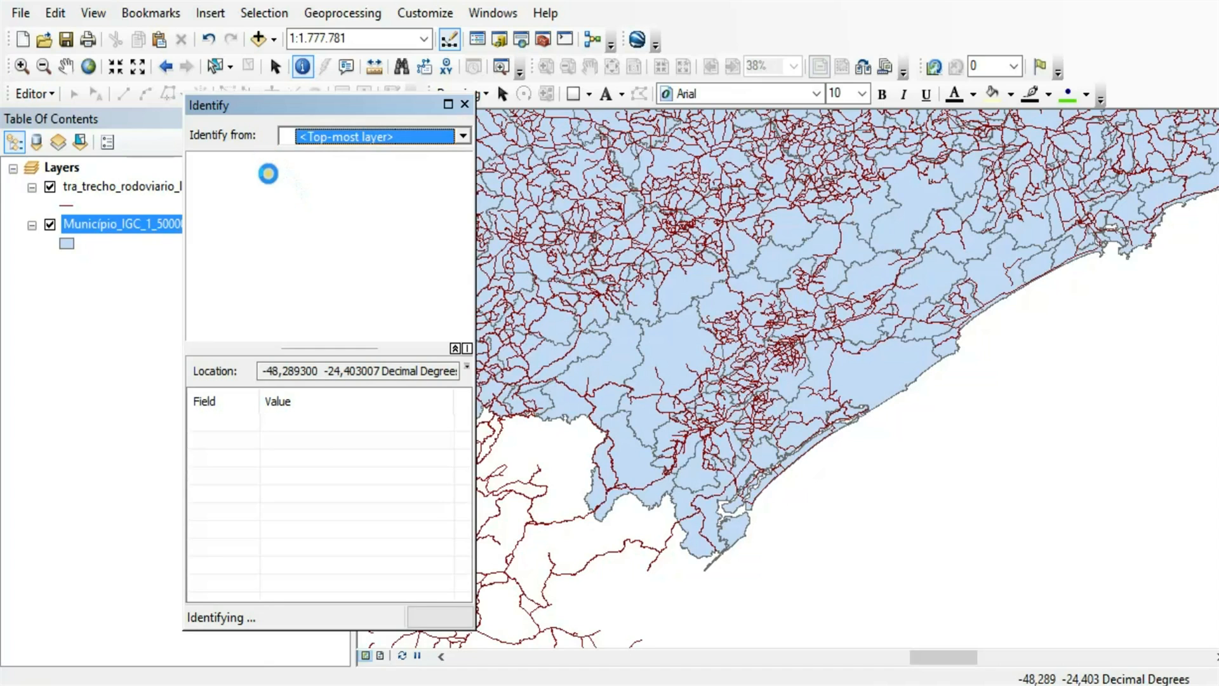
click(253, 194)
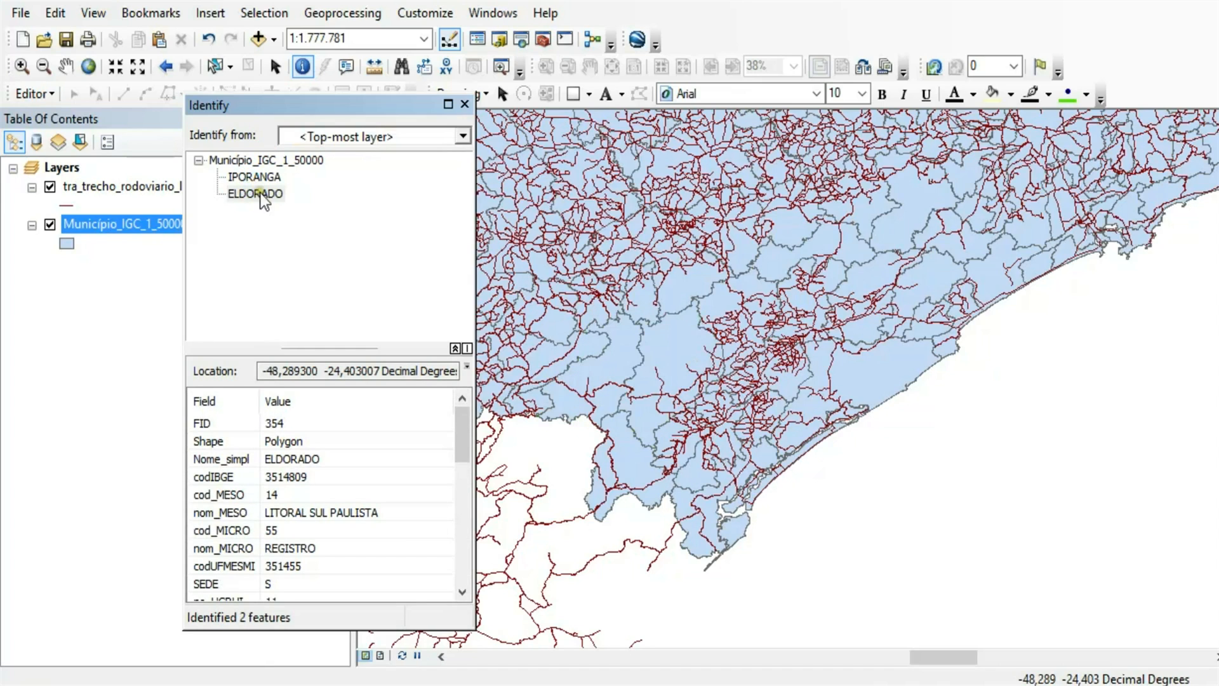
click(257, 174)
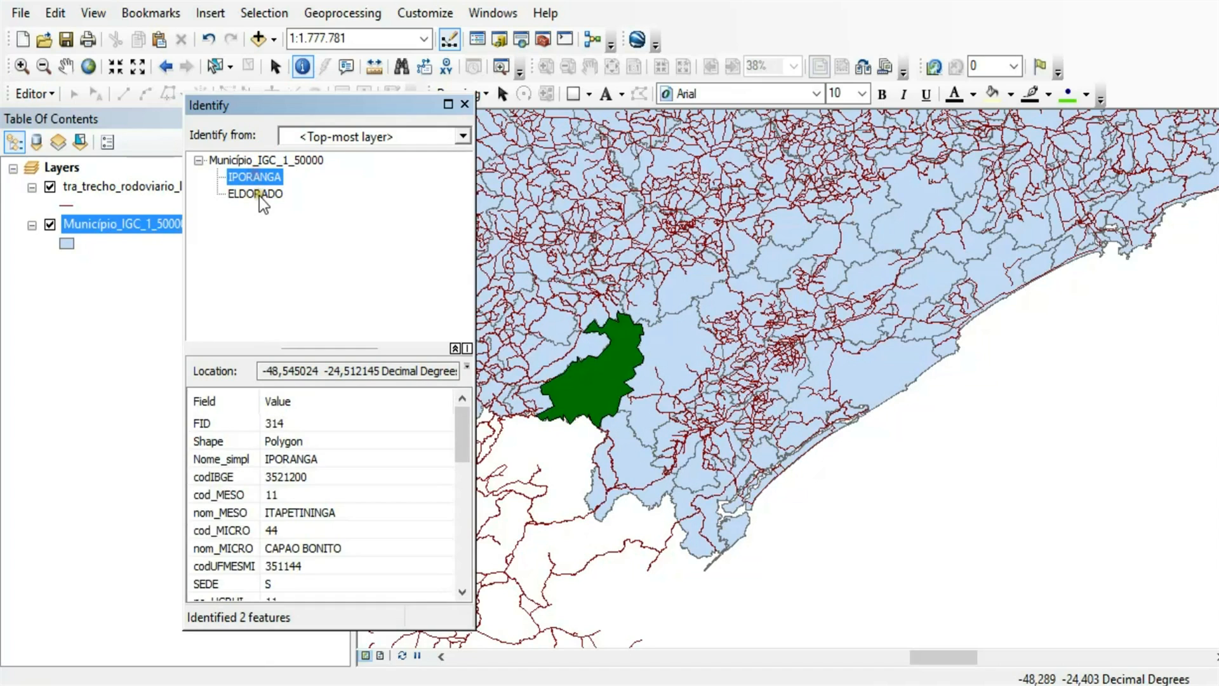
Flash Eldorado from the identified features and view the layer options available for identification.
click(260, 194)
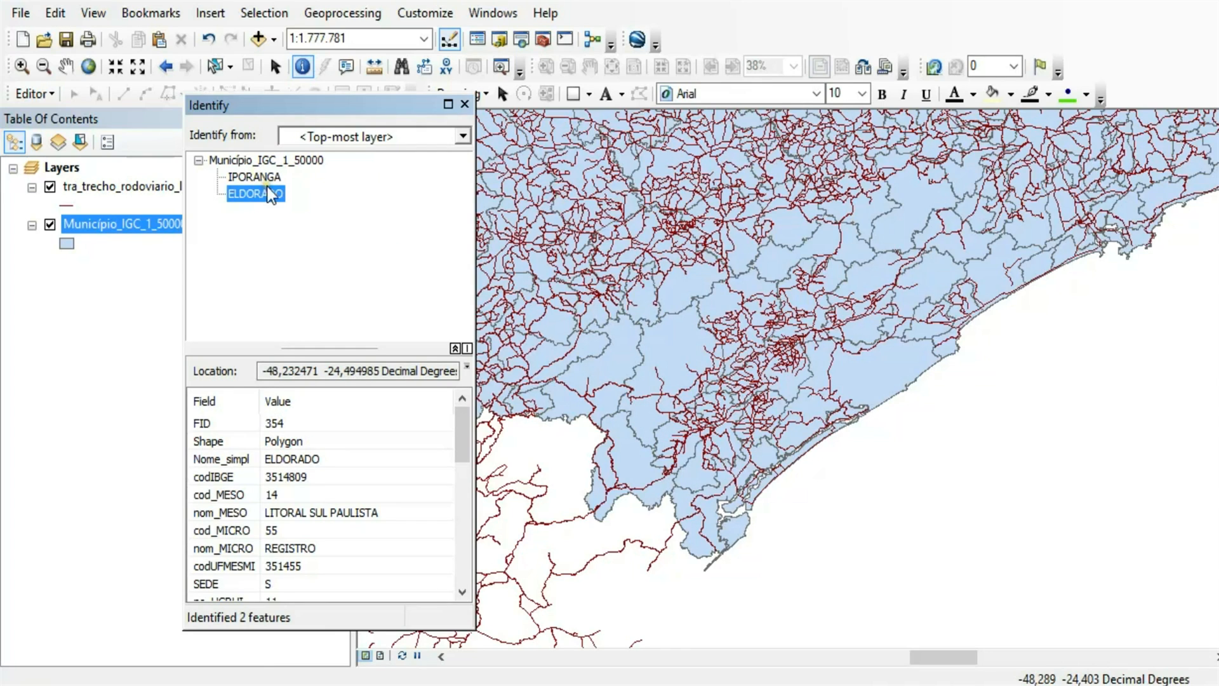
click(462, 136)
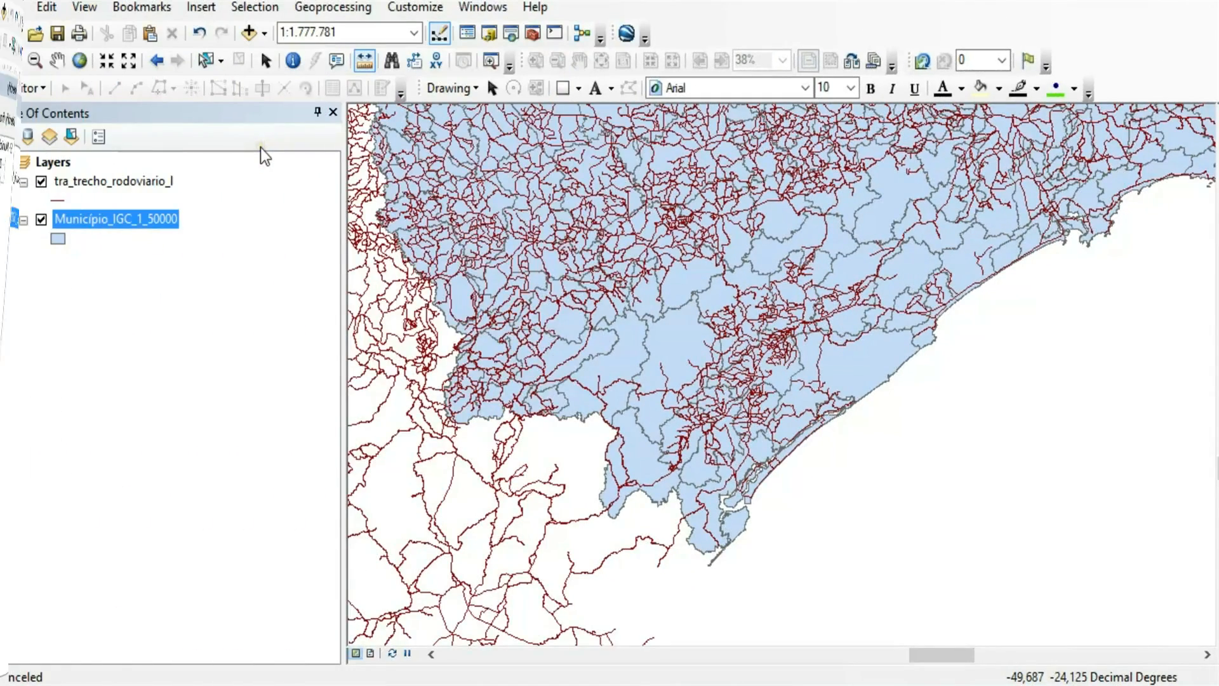
Start a planar line measurement with a first segment about 34.8 km long running east across the Eldorado municipality.
click(365, 59)
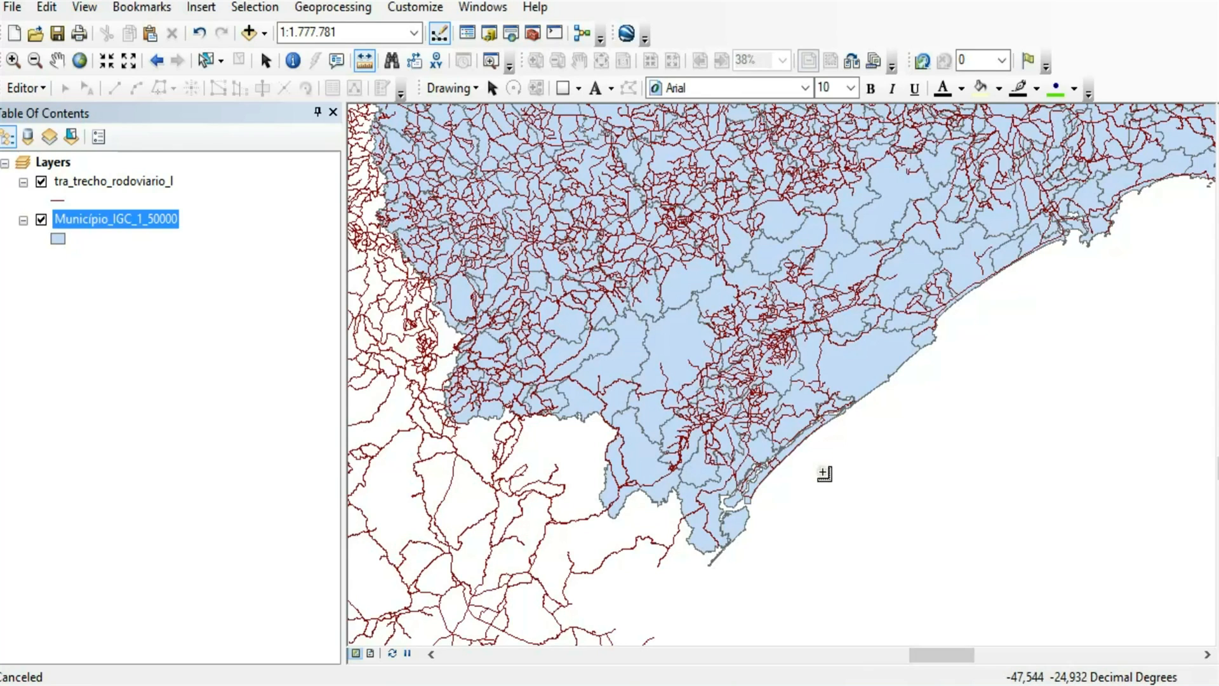
click(649, 352)
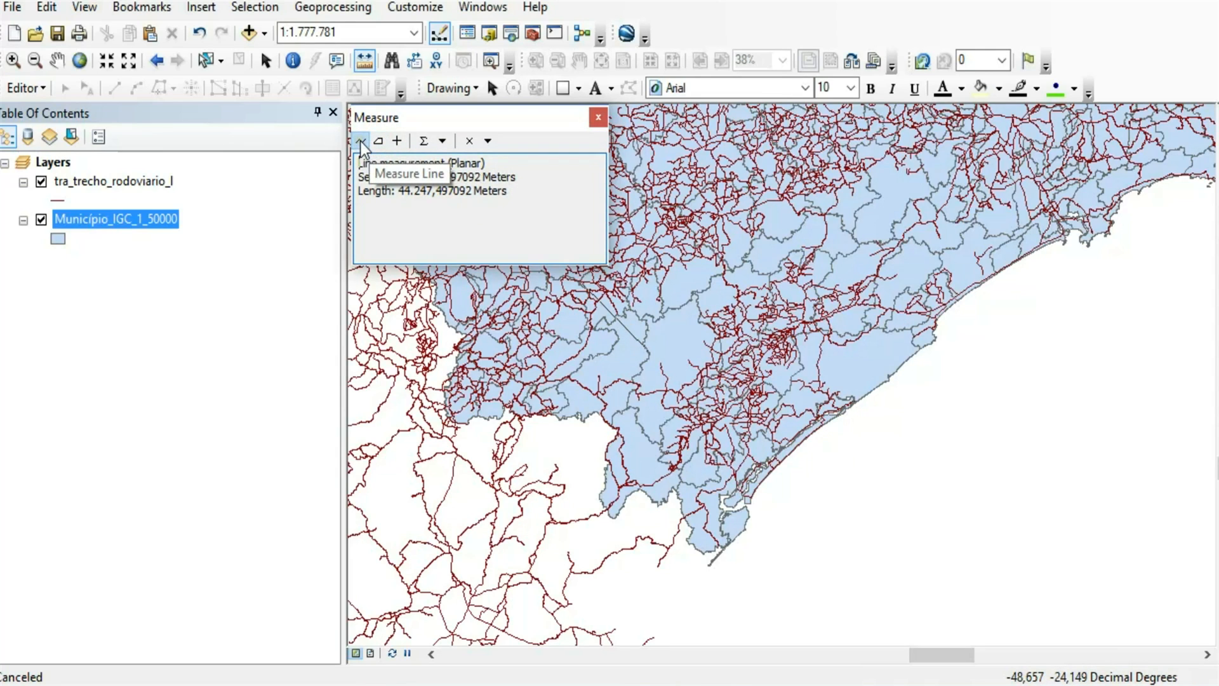
click(647, 351)
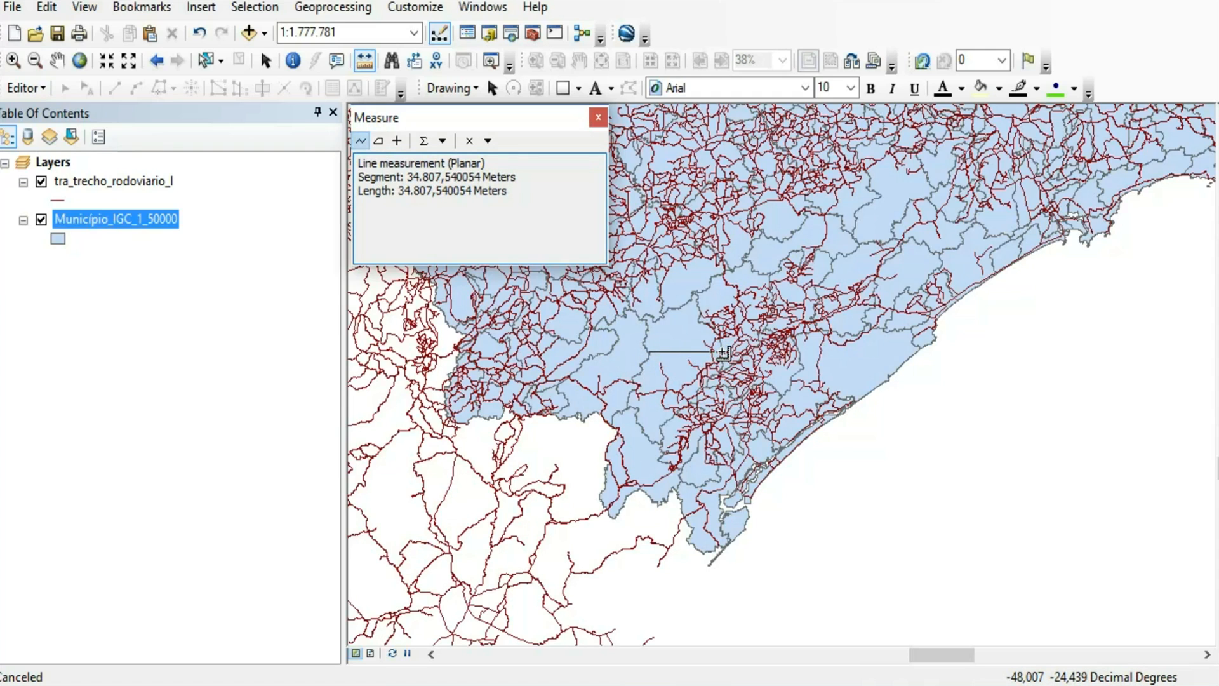
click(722, 352)
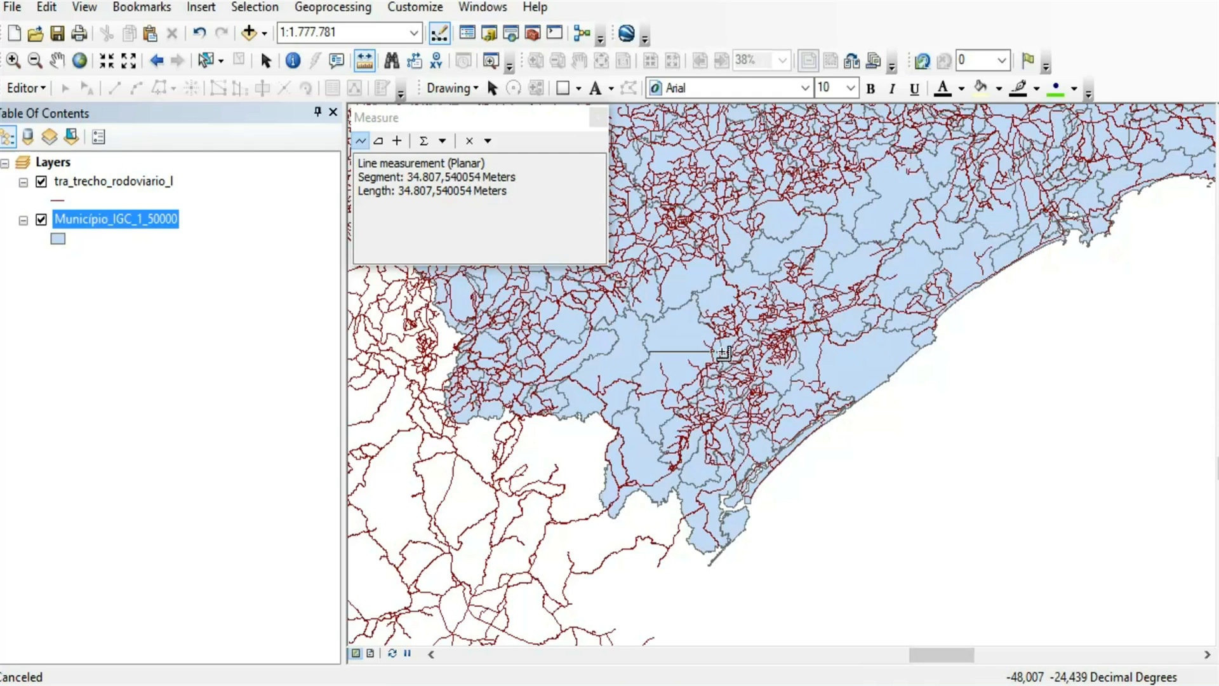
click(723, 353)
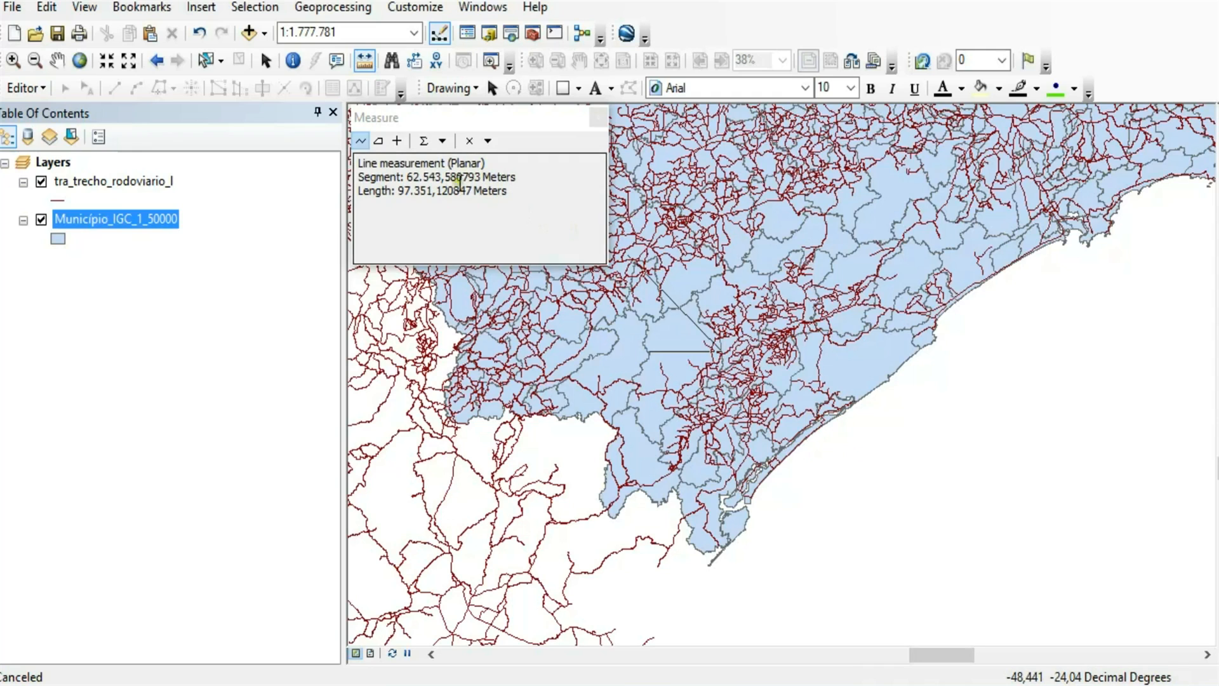
Examine the distance units, area units and measurement types offered by the Measure tool.
click(443, 143)
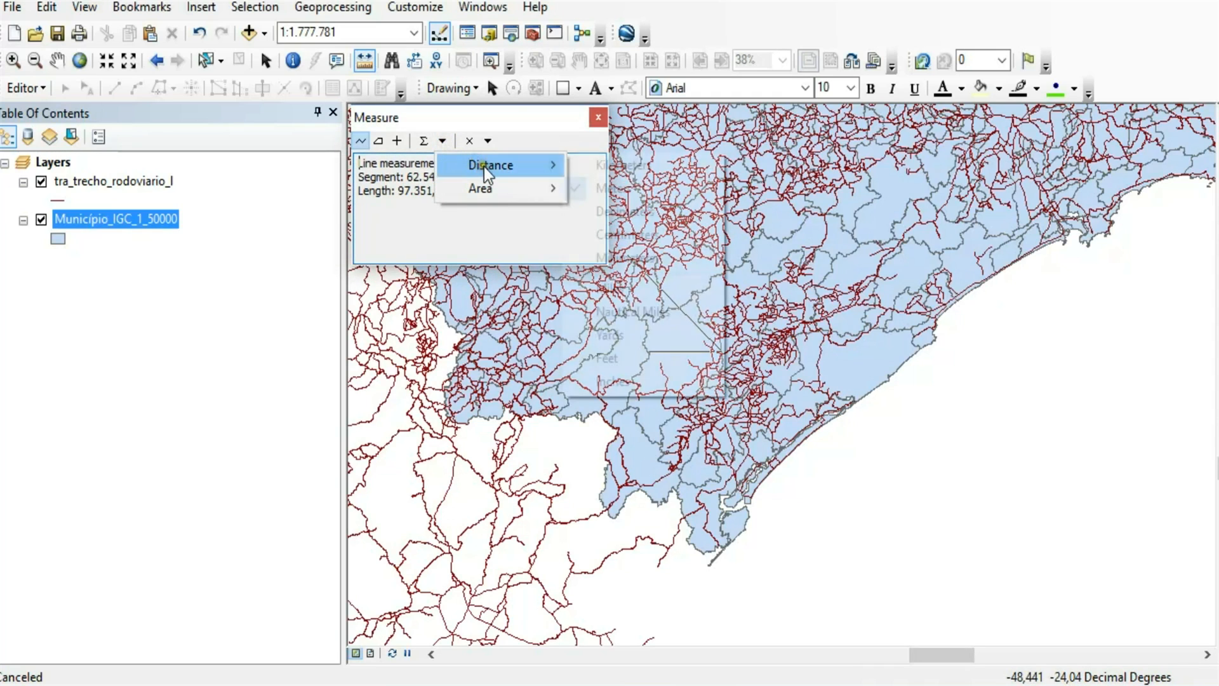
mouse_move(484, 166)
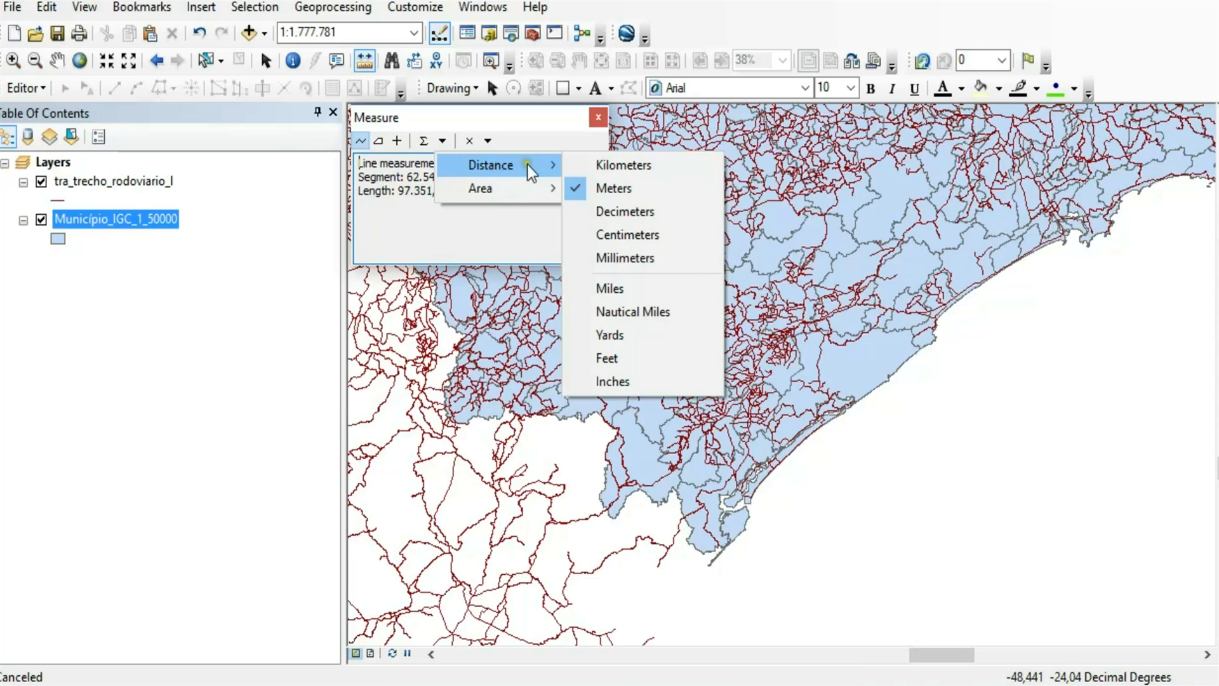
mouse_move(541, 195)
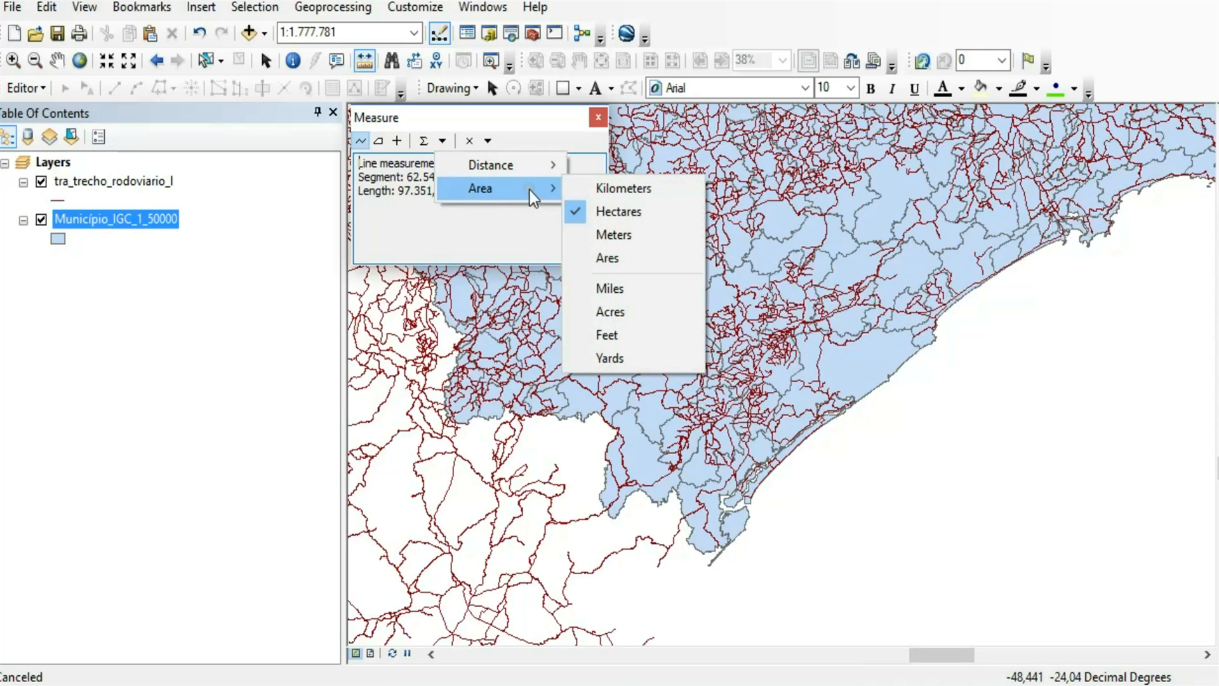
click(488, 141)
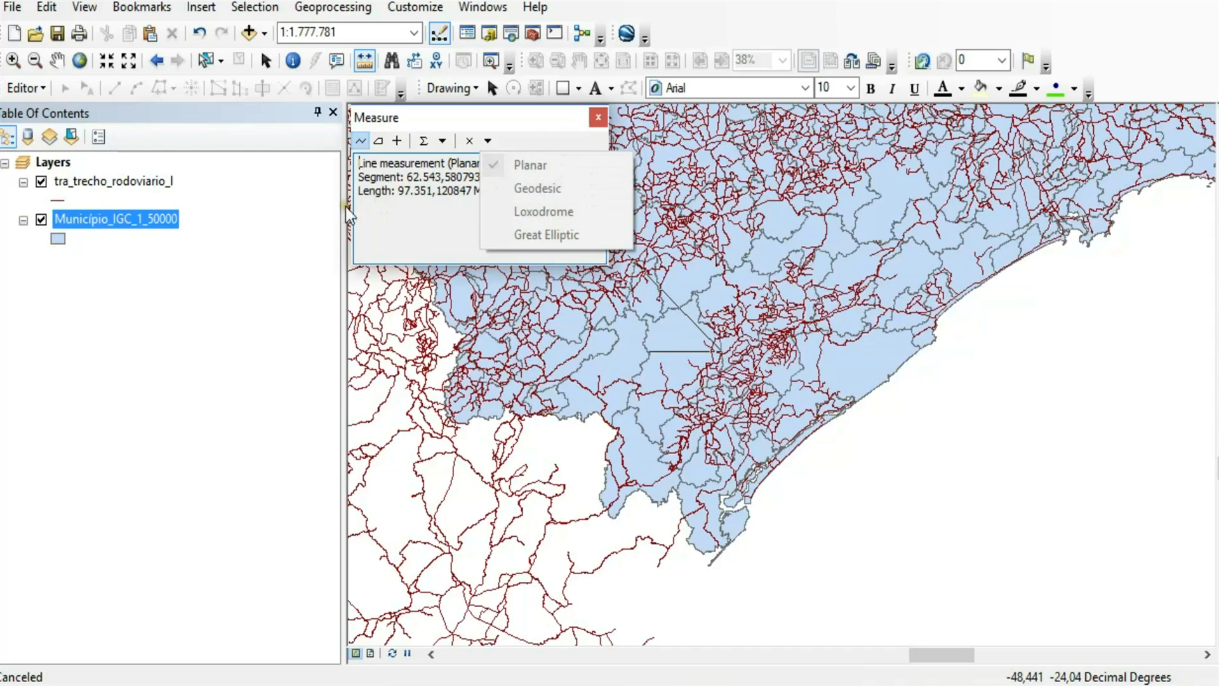
Extend the line measurement eastward to about 89.4 km in total, finish it, and turn on the running totals.
click(361, 139)
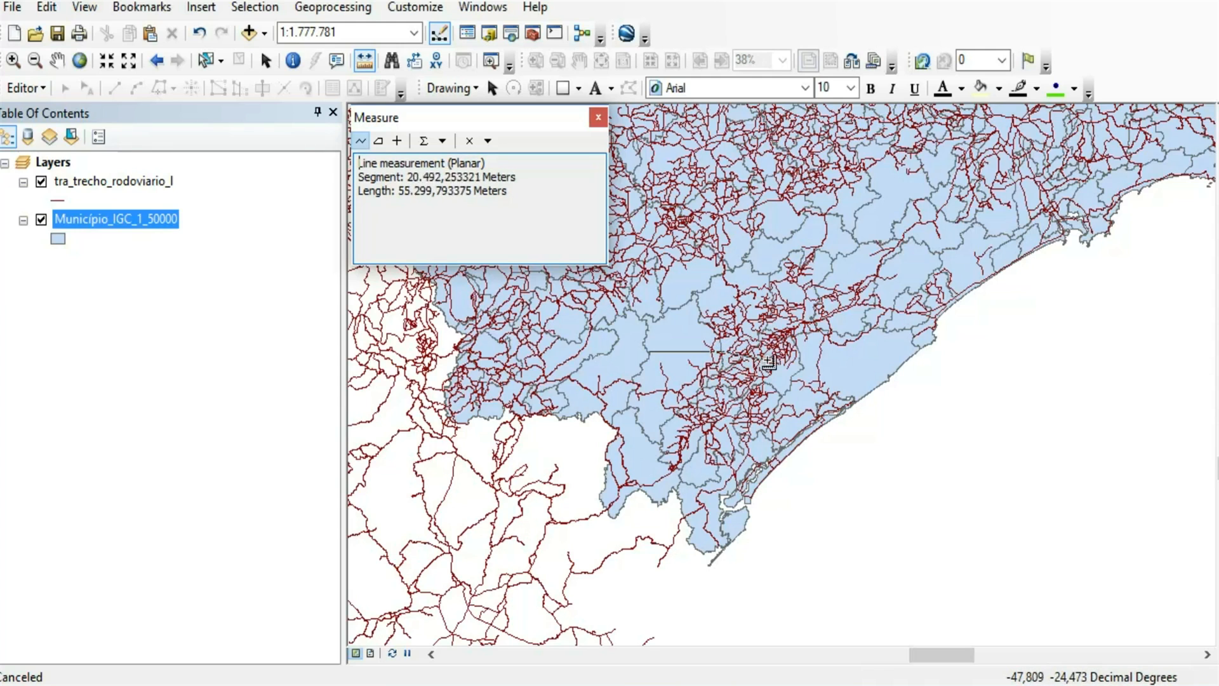
click(801, 353)
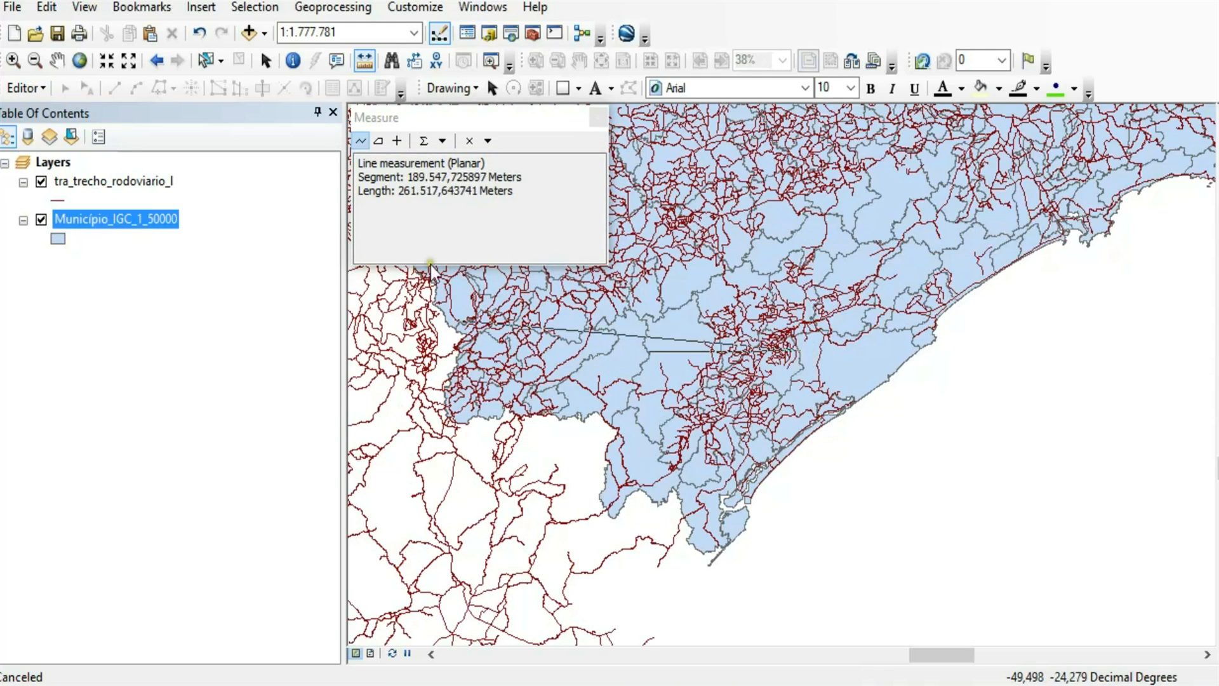
click(424, 143)
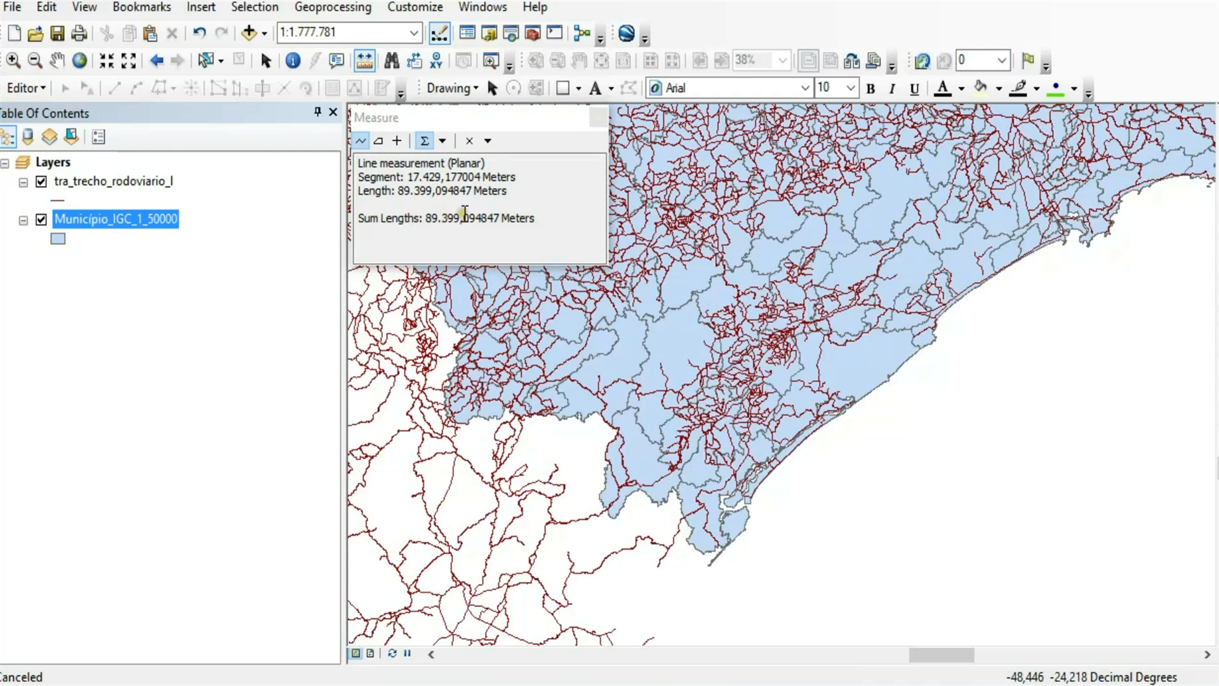
Switch to area measurement near the southern state border, using hectares as the area unit.
click(379, 141)
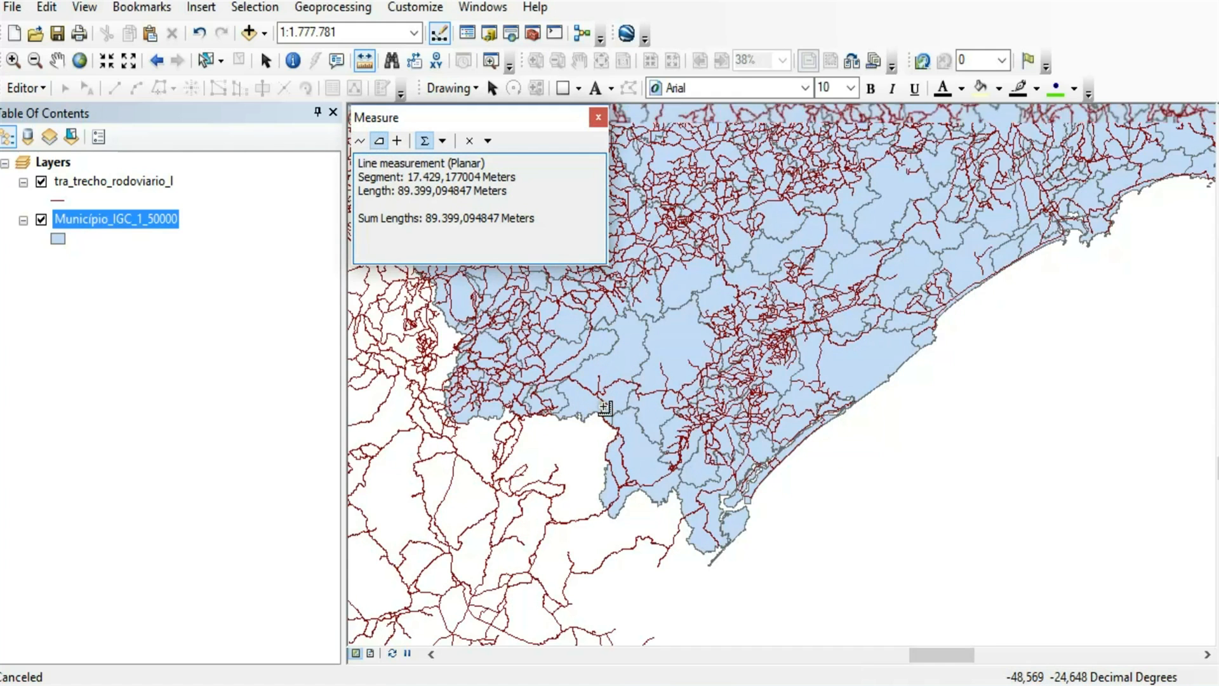
scroll(604, 387, up, 3)
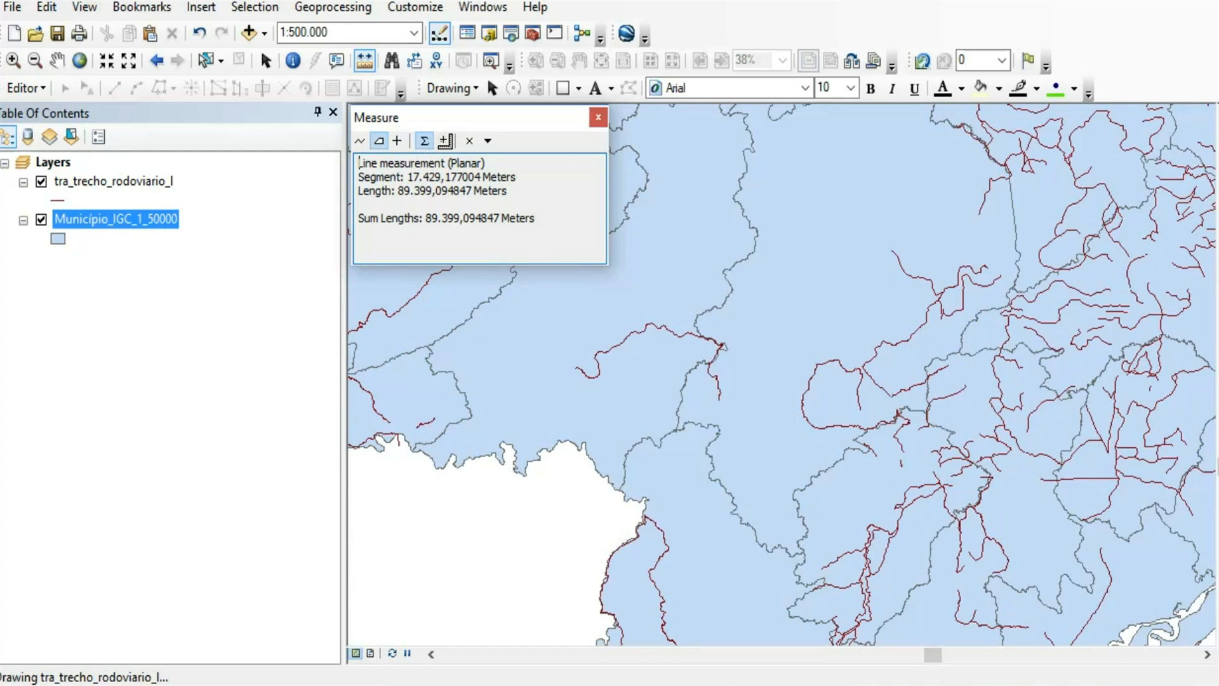
click(442, 141)
mouse_move(475, 194)
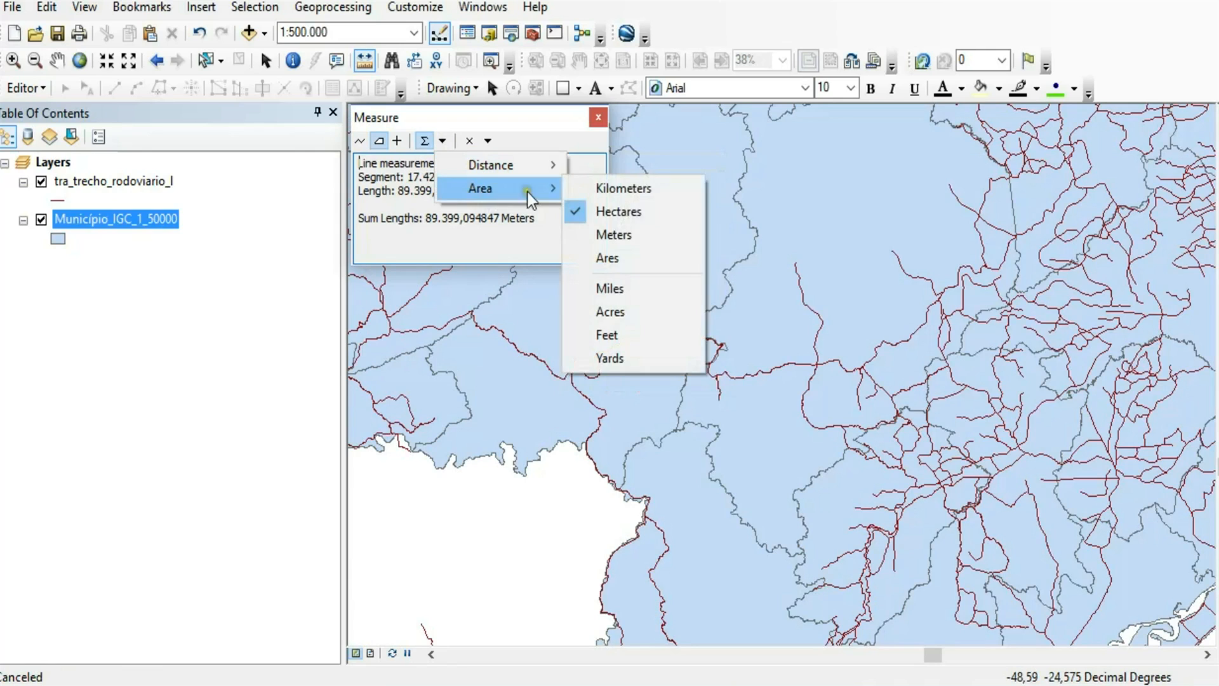
click(573, 211)
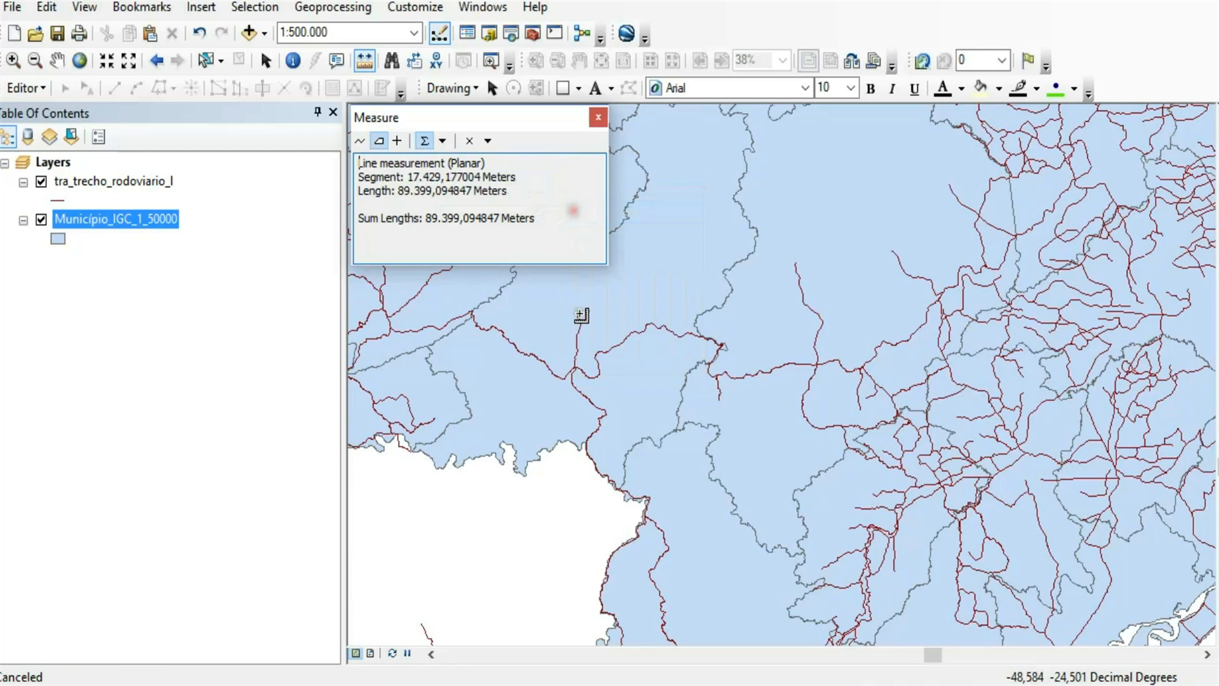
Measure a small polygon of about 846 hectares around the road junction in Iporanga, and clear the measurement result.
click(576, 369)
click(578, 359)
click(579, 350)
click(599, 354)
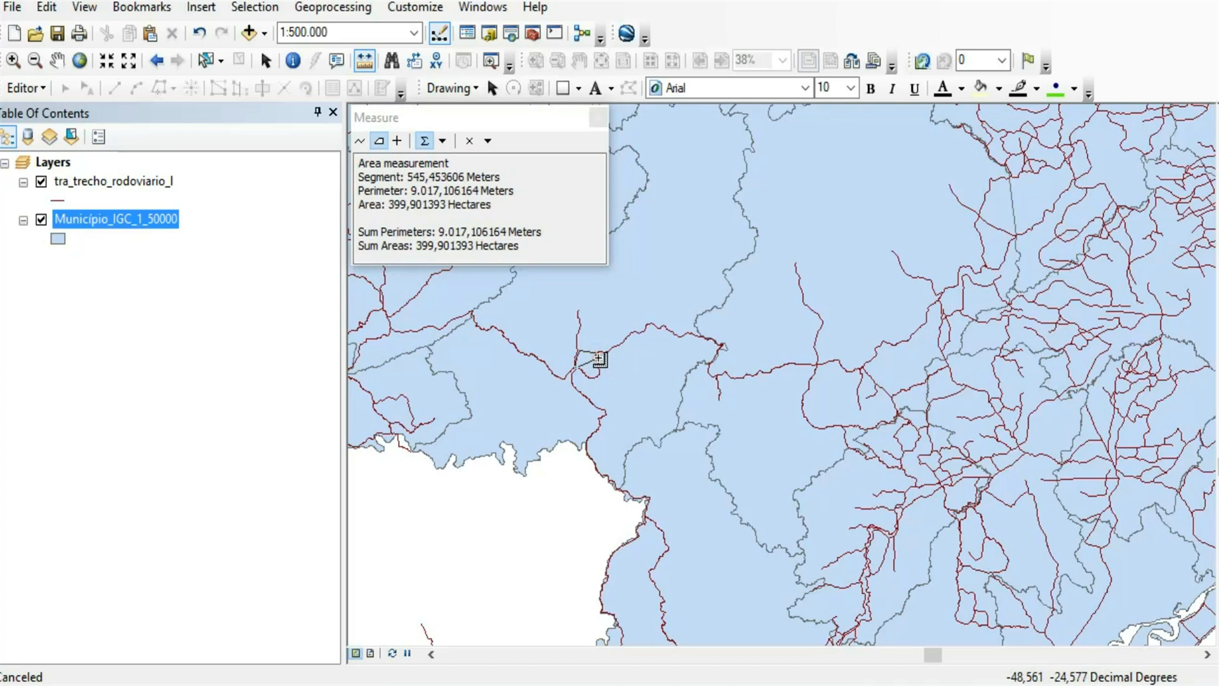
click(597, 368)
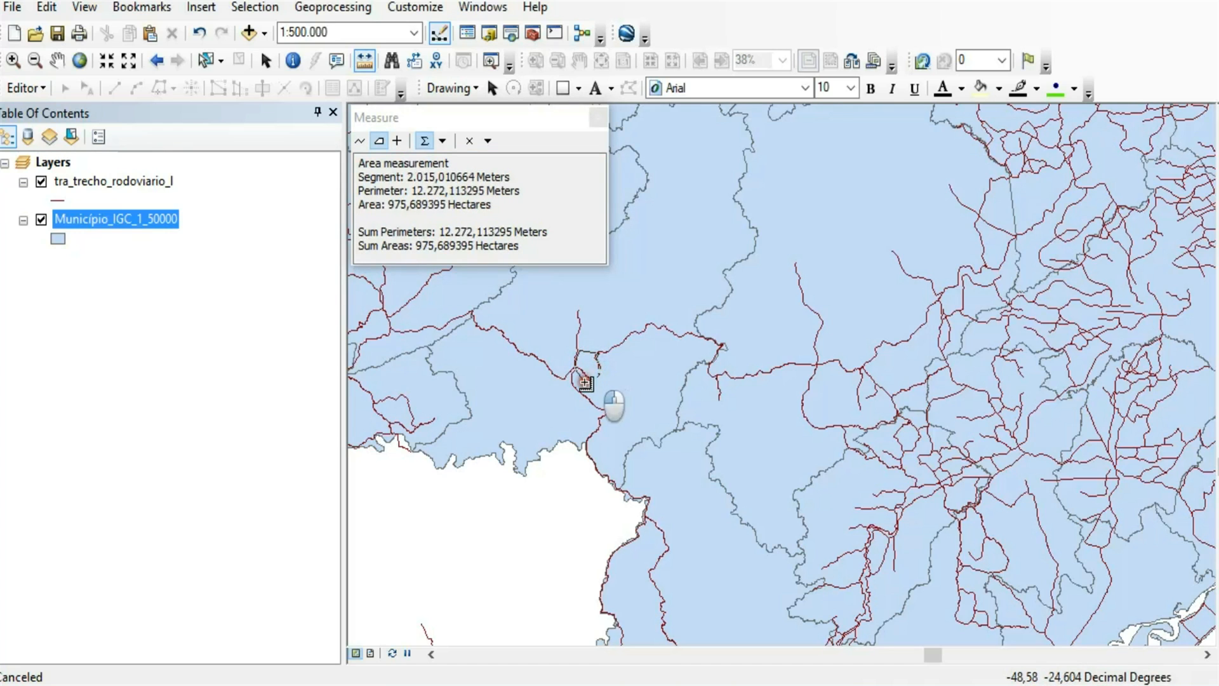
click(590, 380)
click(584, 374)
click(580, 370)
double_click(580, 370)
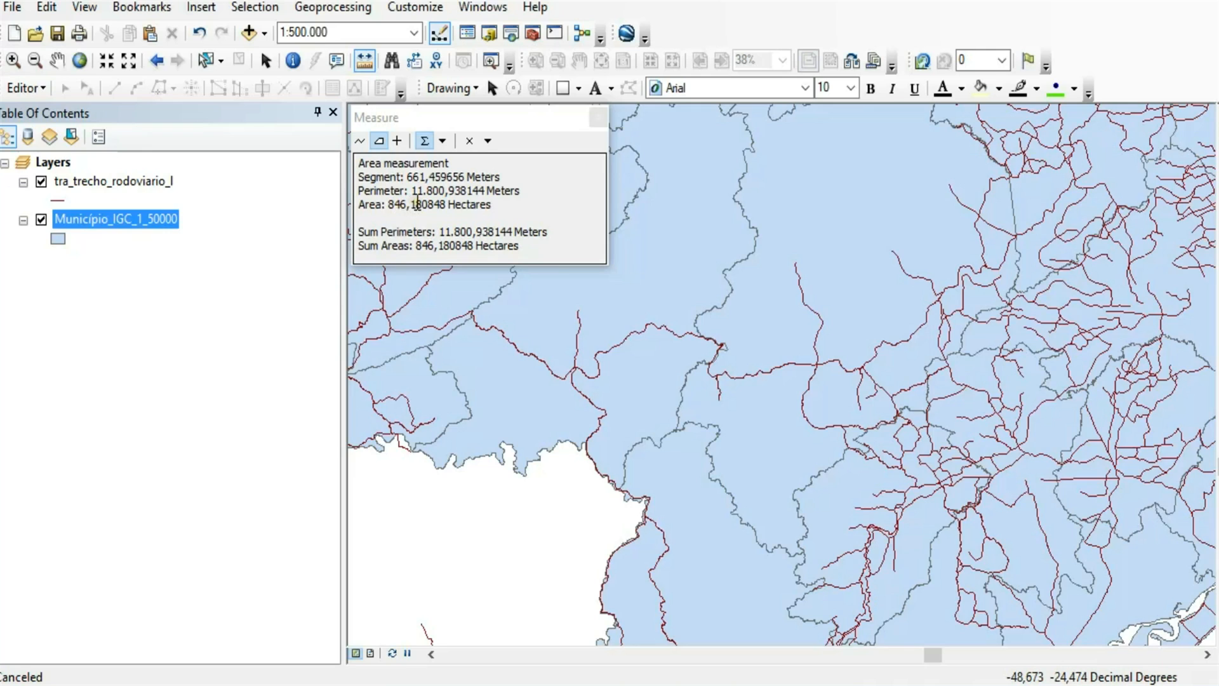
click(470, 141)
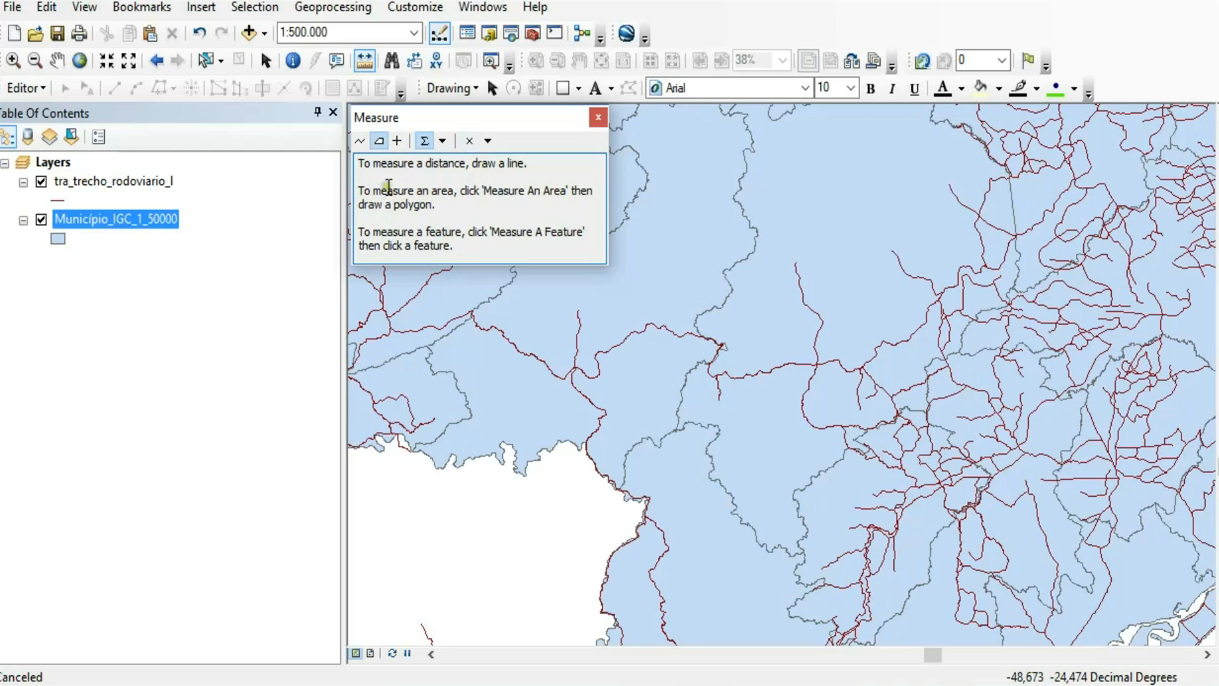
Measure the Iporanga municipality polygon as a feature, and a road at the junction with the running totals turned off.
click(398, 141)
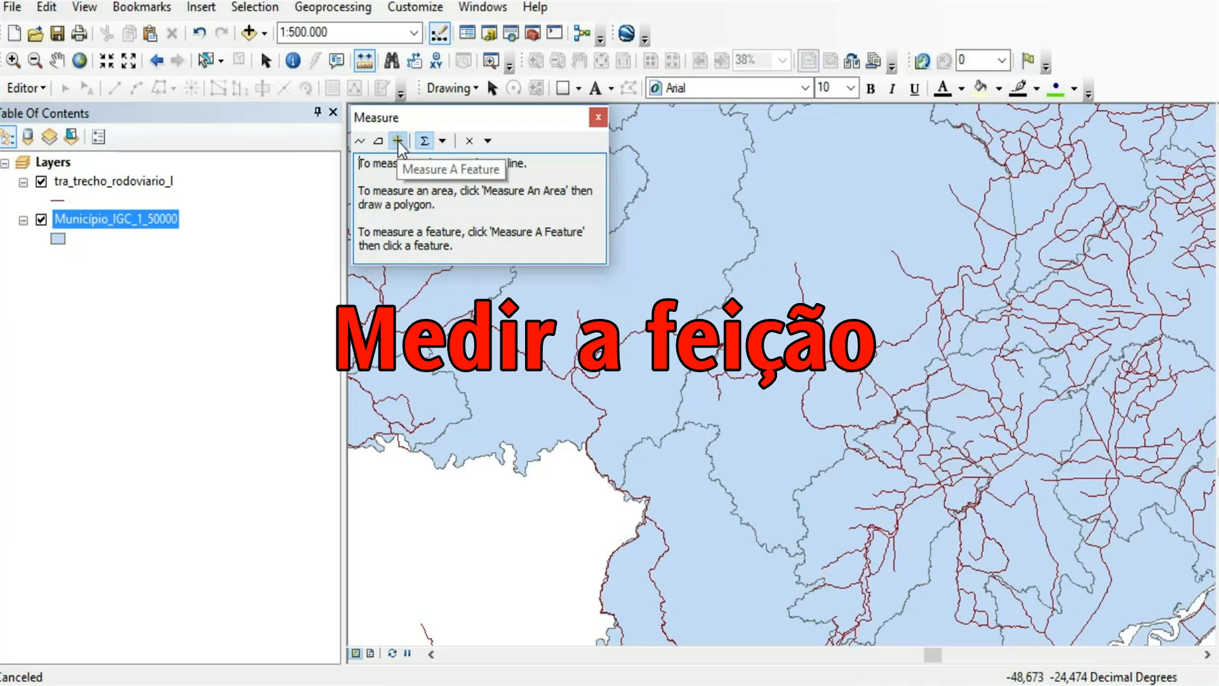
click(663, 256)
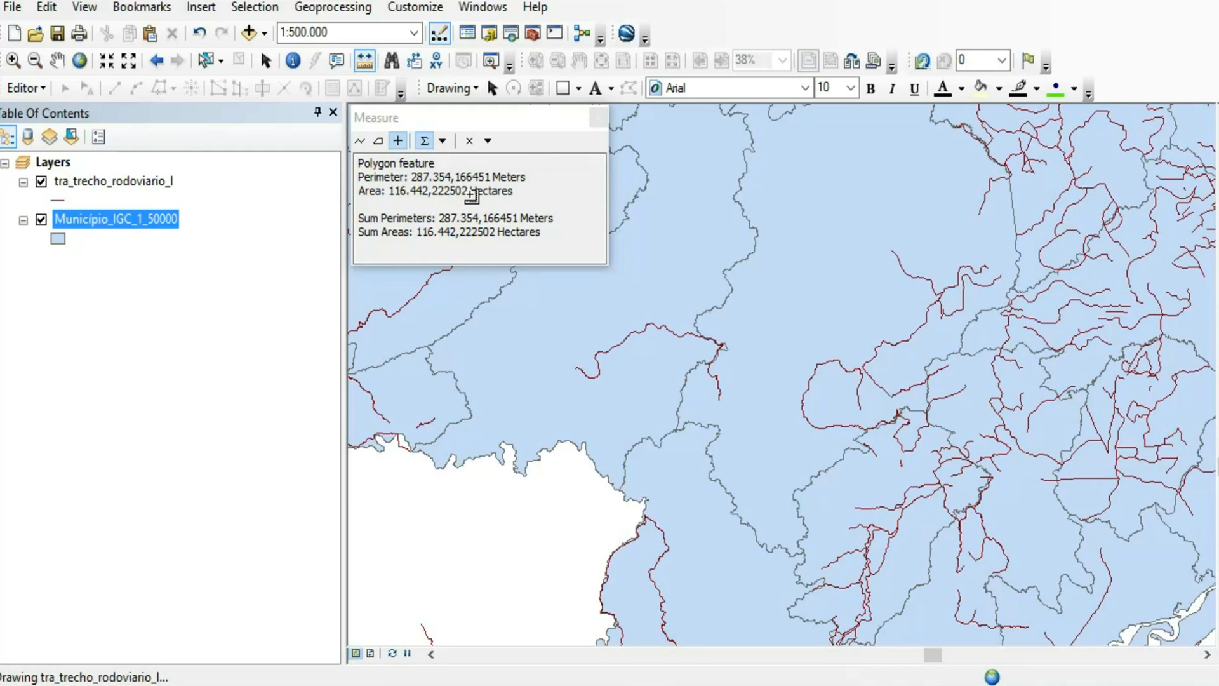
click(424, 140)
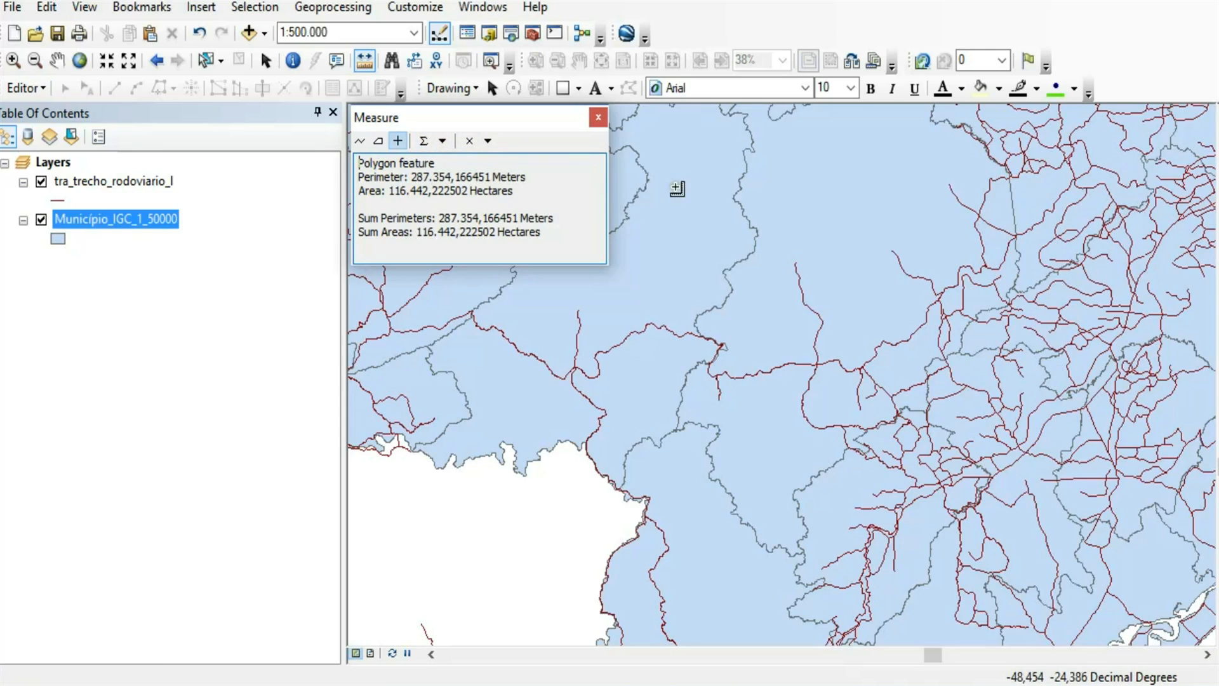
click(599, 378)
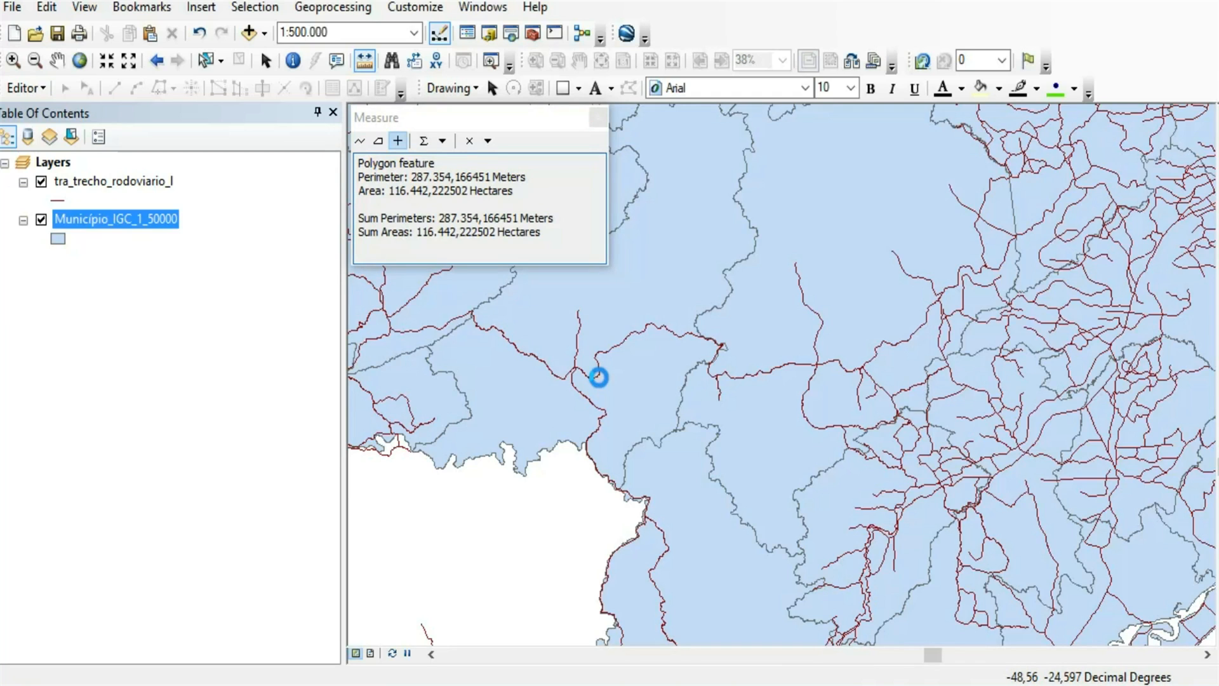